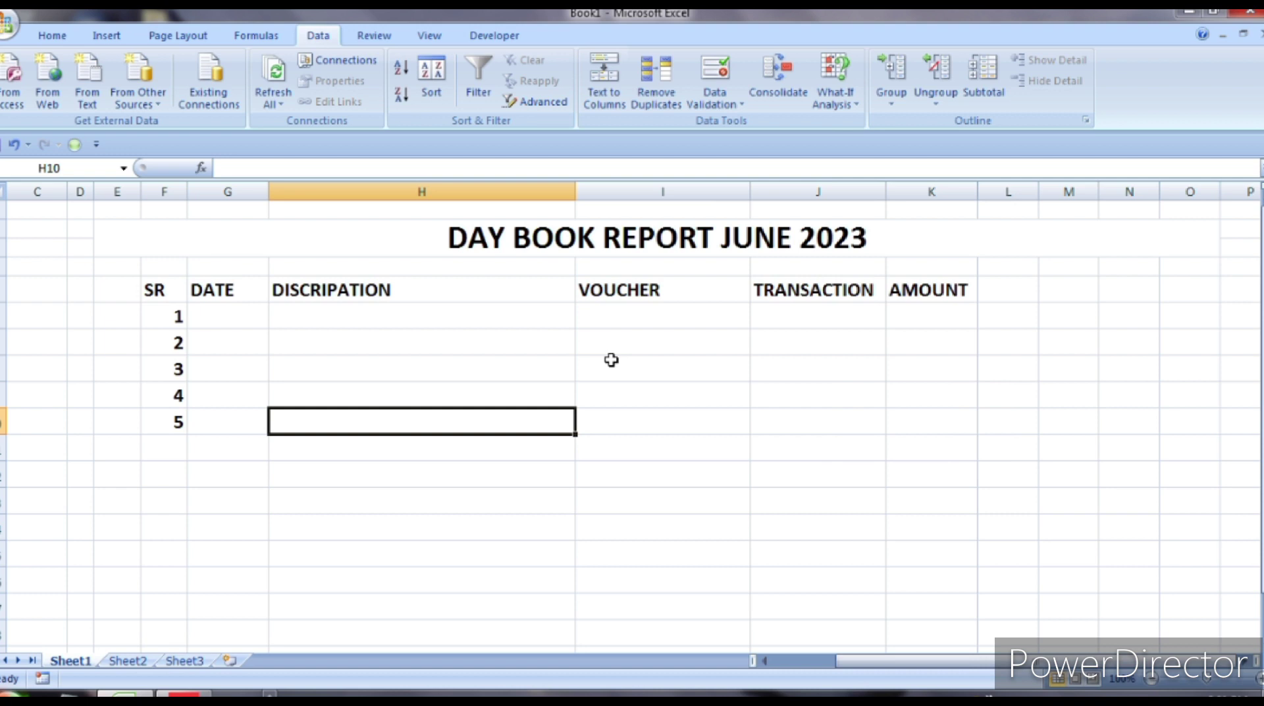
- Enter PAYMENT in I8 for serial 3 and start typing RECIPET in the cell below
{"action": "left_click", "coordinate": [611, 360]}
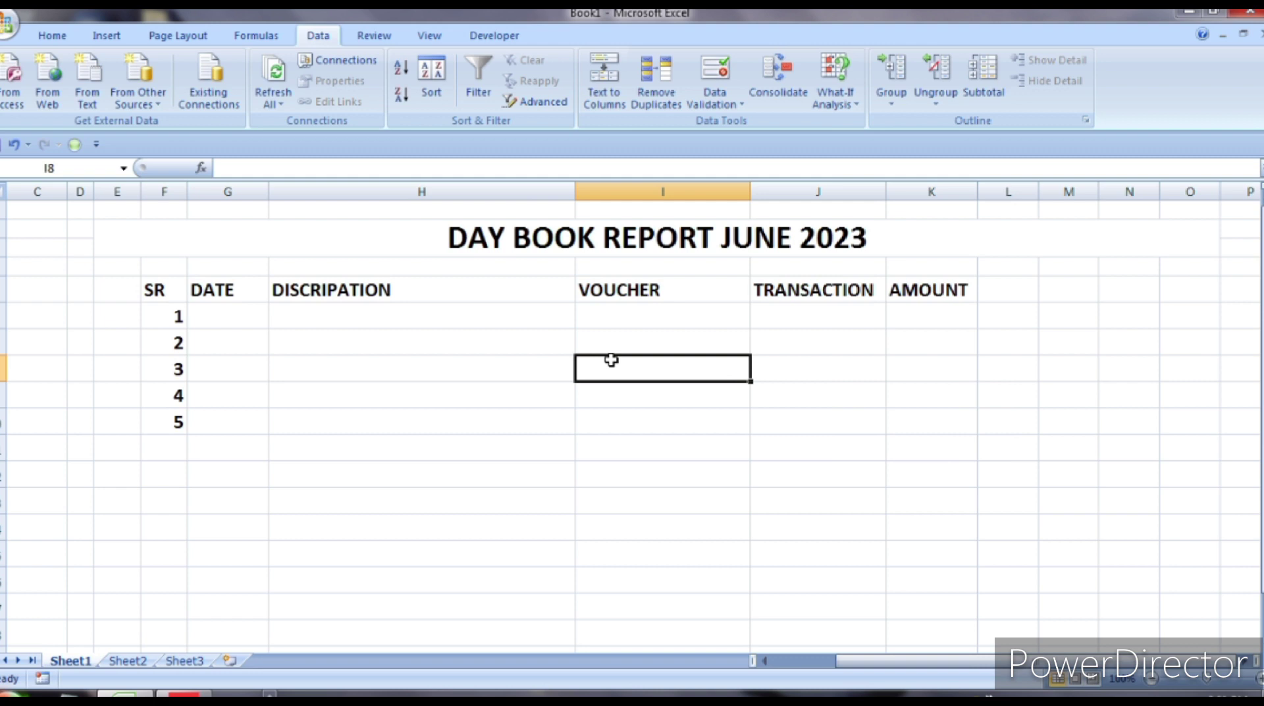
{"action": "type", "text": "PA"}
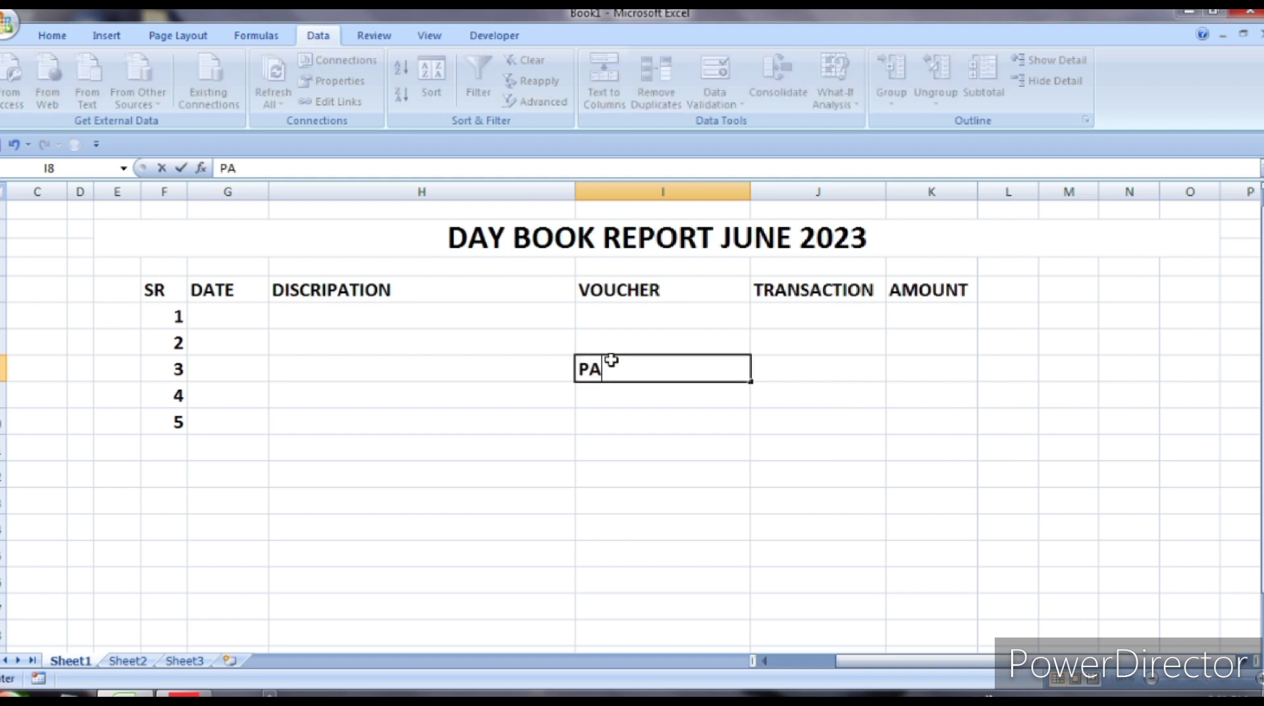
{"action": "type", "text": "YMENT"}
{"action": "key", "text": "Return"}
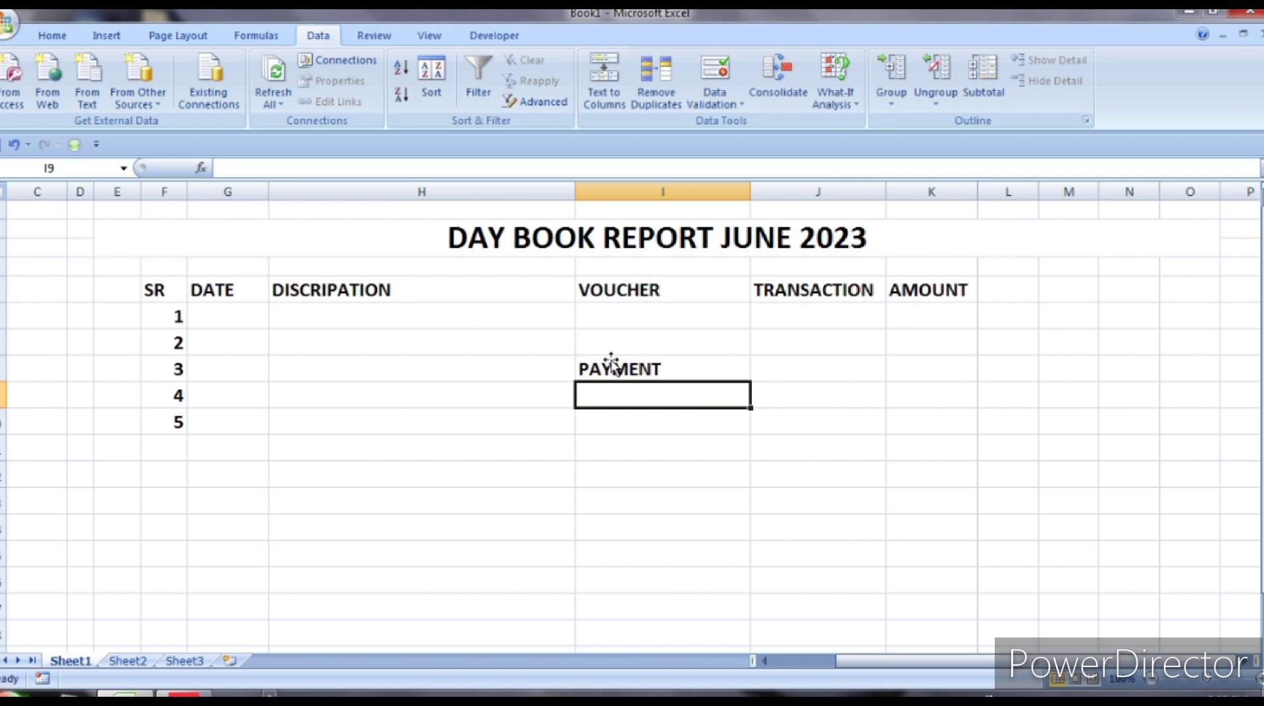
{"action": "type", "text": "RECI"}
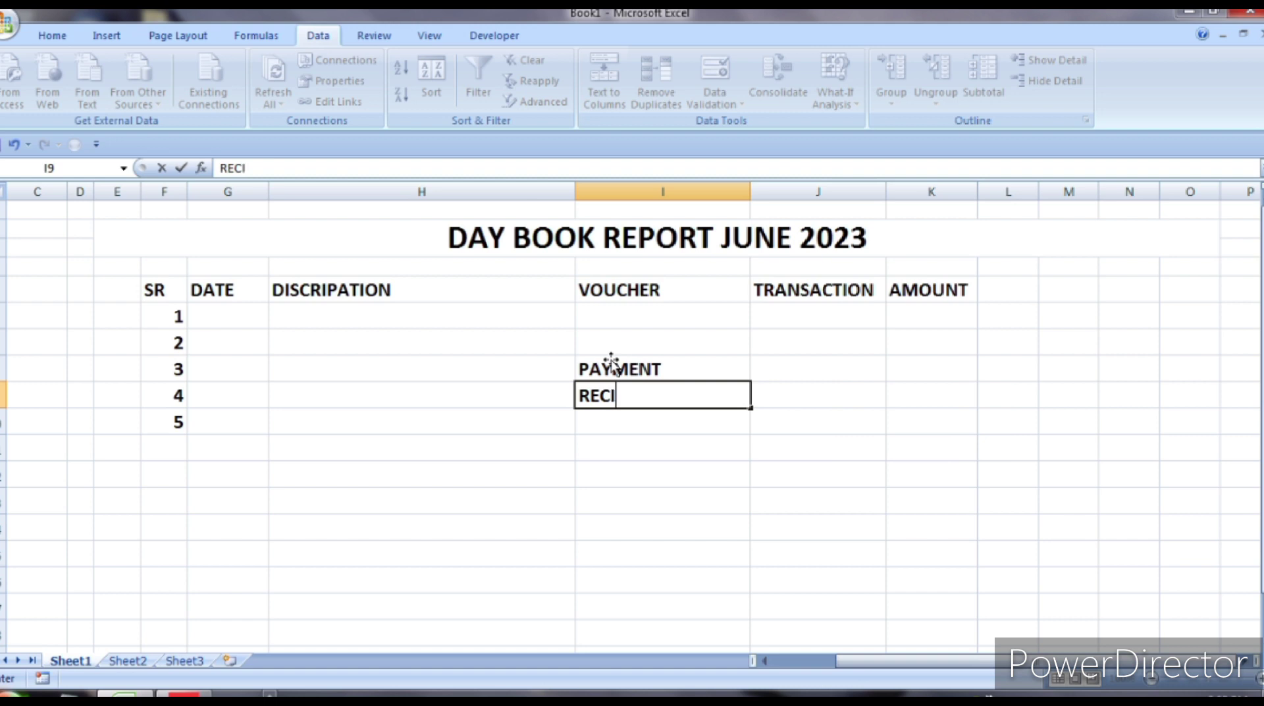
{"action": "type", "text": "PET"}
- Commit RECIPET as serial 4's voucher entry in I9
{"action": "key", "text": "Return"}
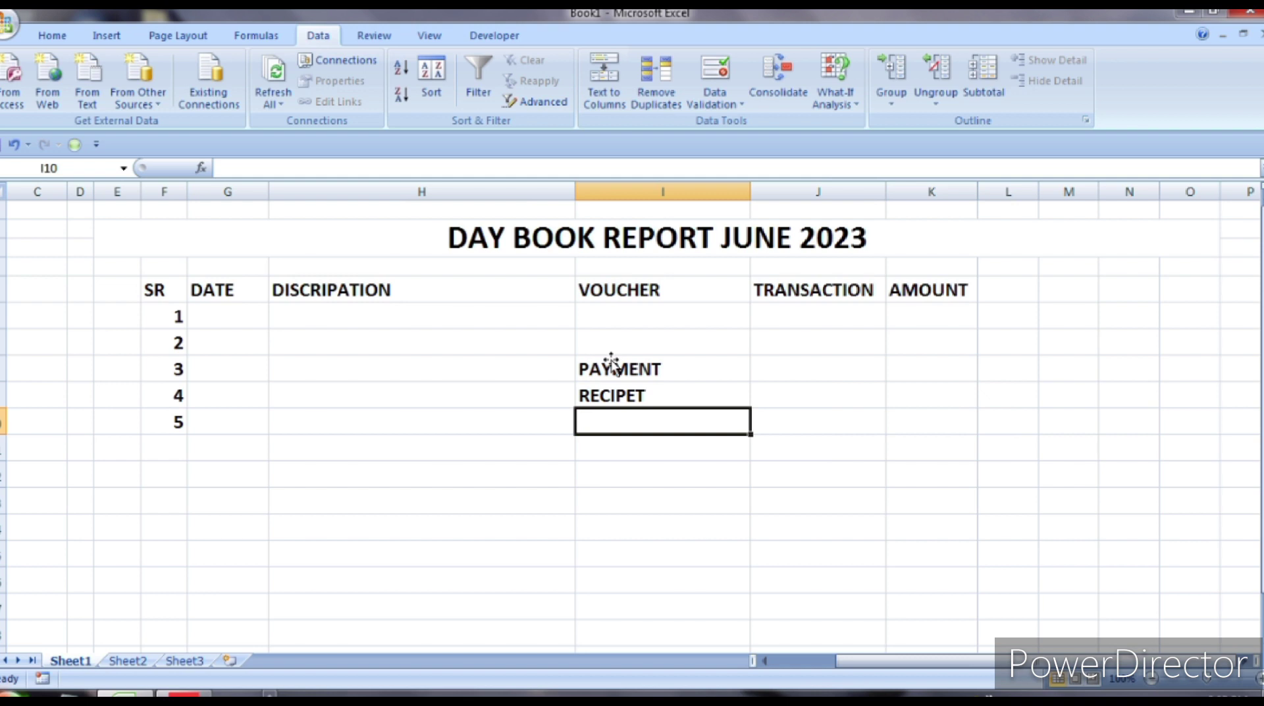
- Delete the PAYMENT and RECIPET entries from I8:I9
{"action": "left_click_drag", "start_coordinate": [612, 362], "coordinate": [611, 395]}
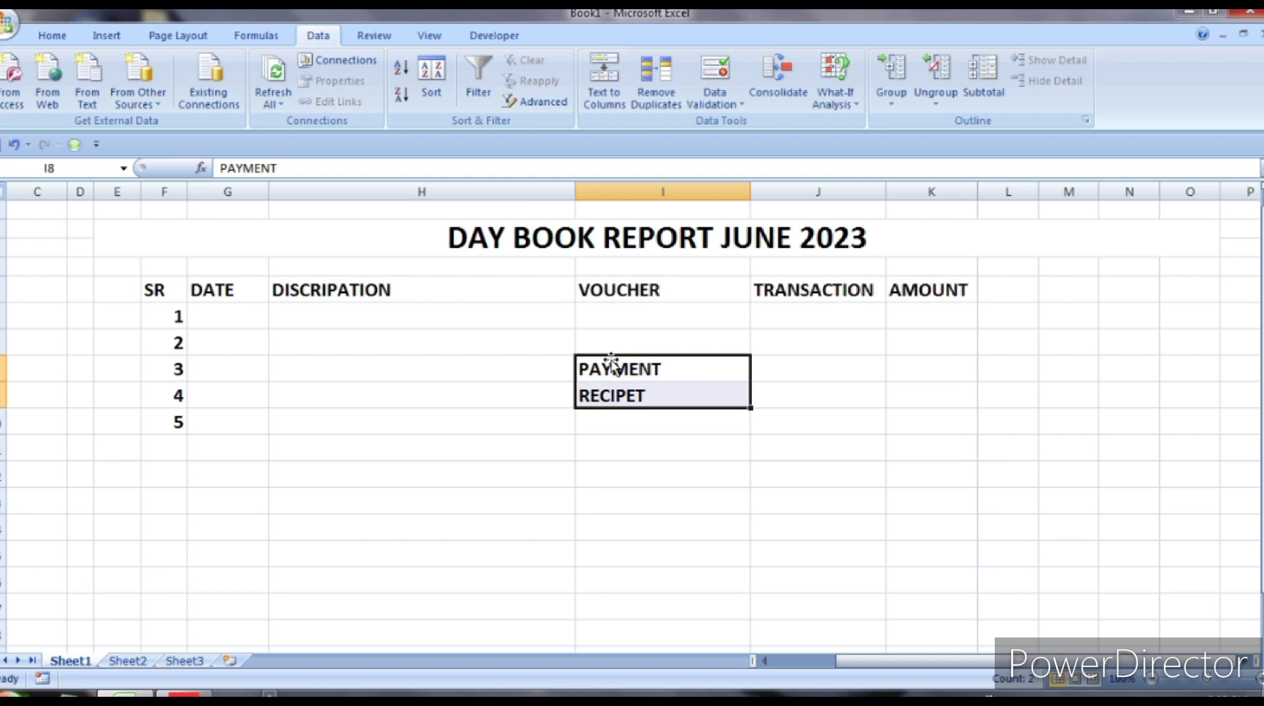
{"action": "key", "text": "Delete"}
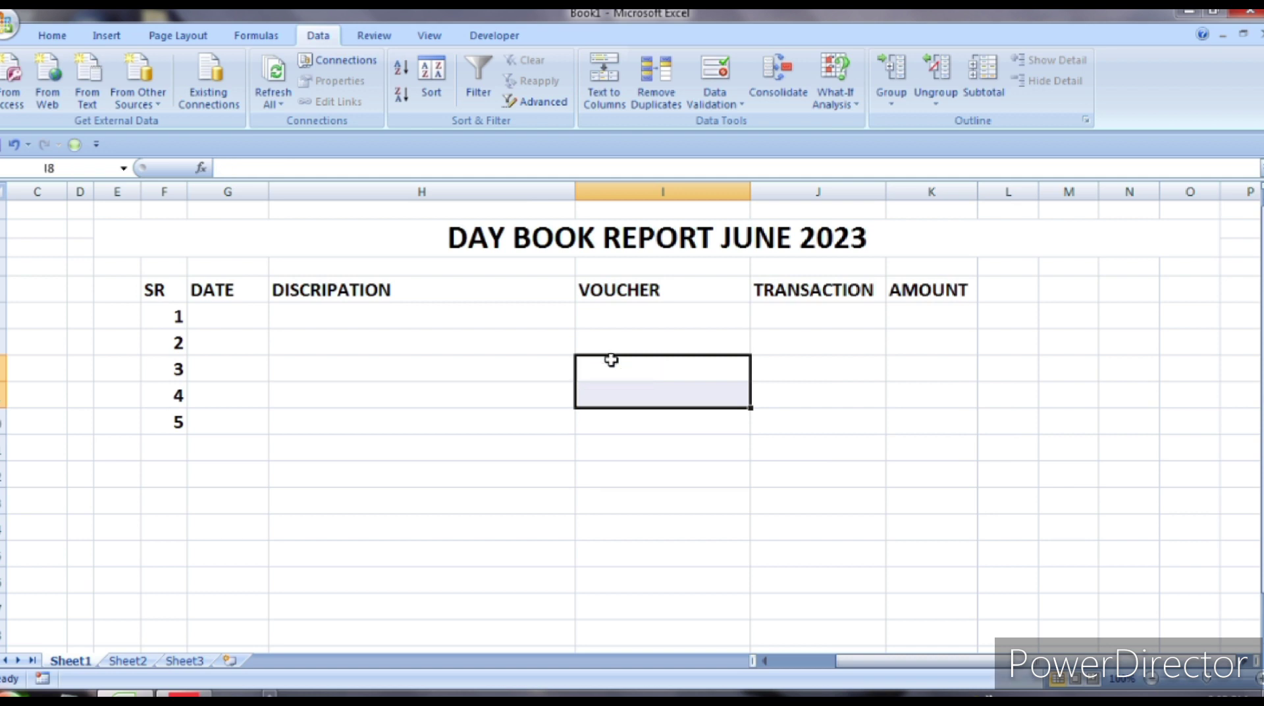
{"action": "key", "text": "Up"}
{"action": "key", "text": "Up"}
{"action": "key", "text": "Left"}
{"action": "key", "text": "Left"}
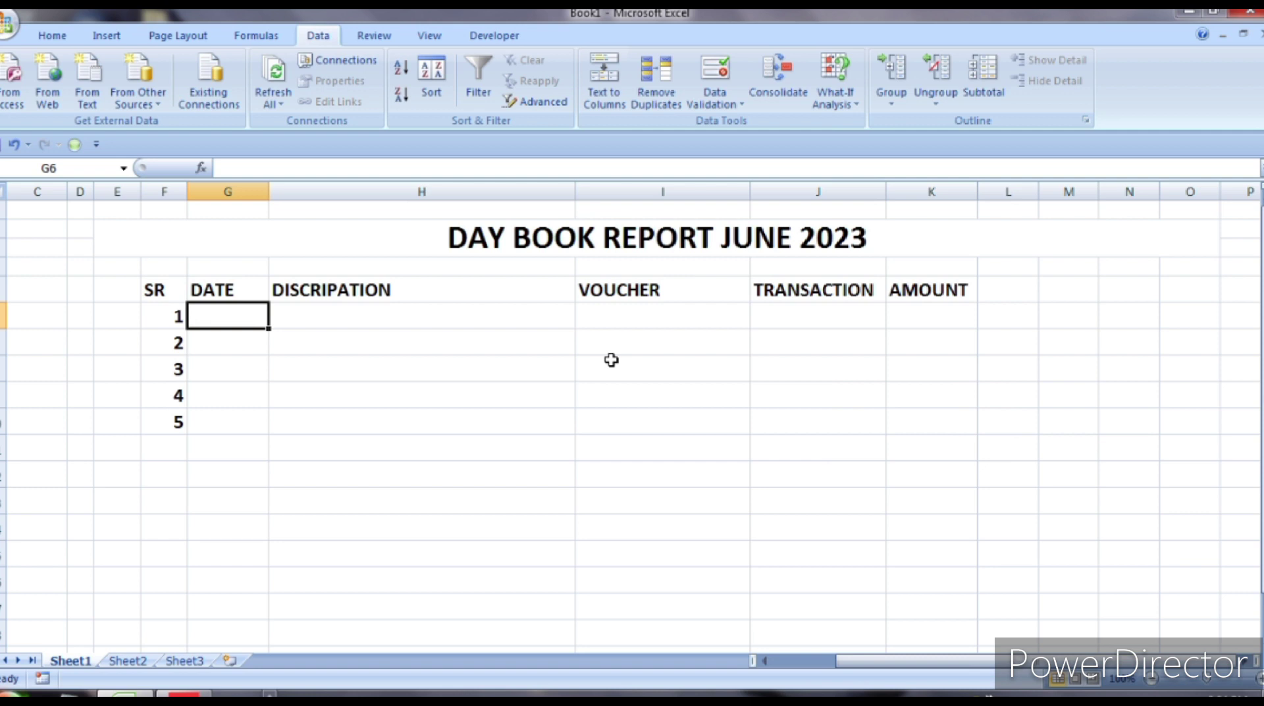
- Enter 6/1/2023 as serial 1's date in G6
{"action": "type", "text": "0"}
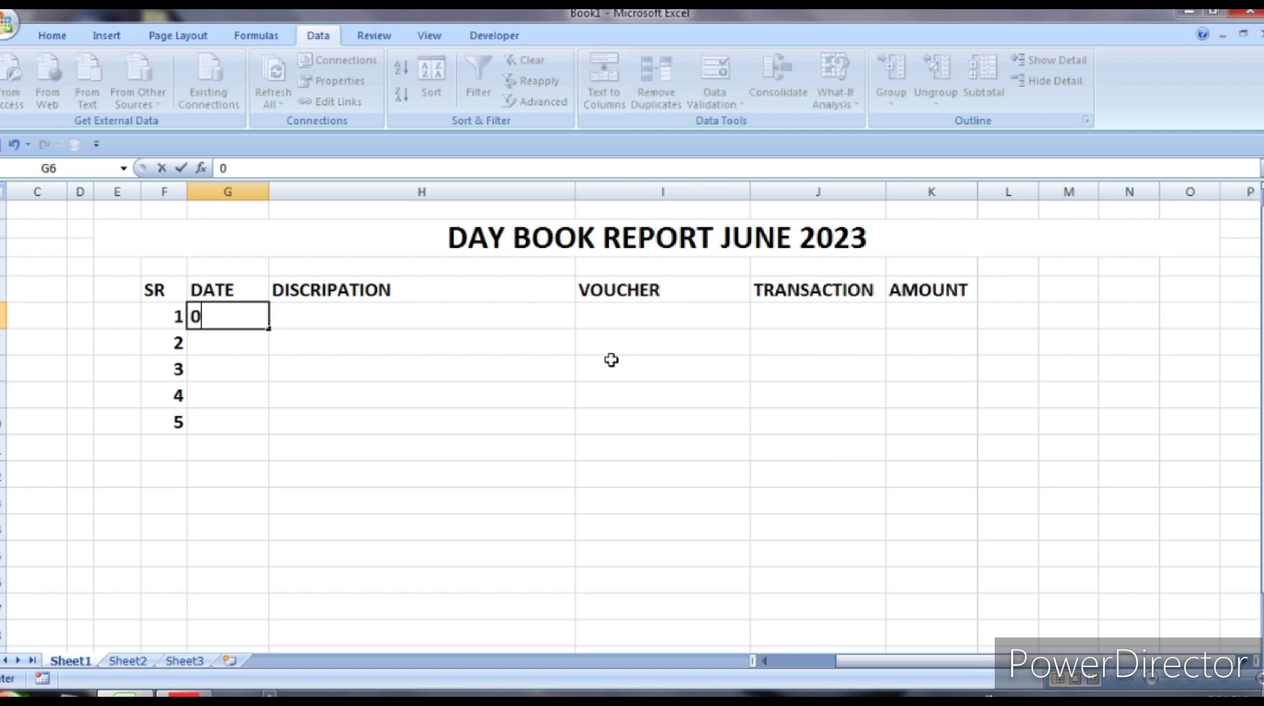
{"action": "type", "text": "1/0/"}
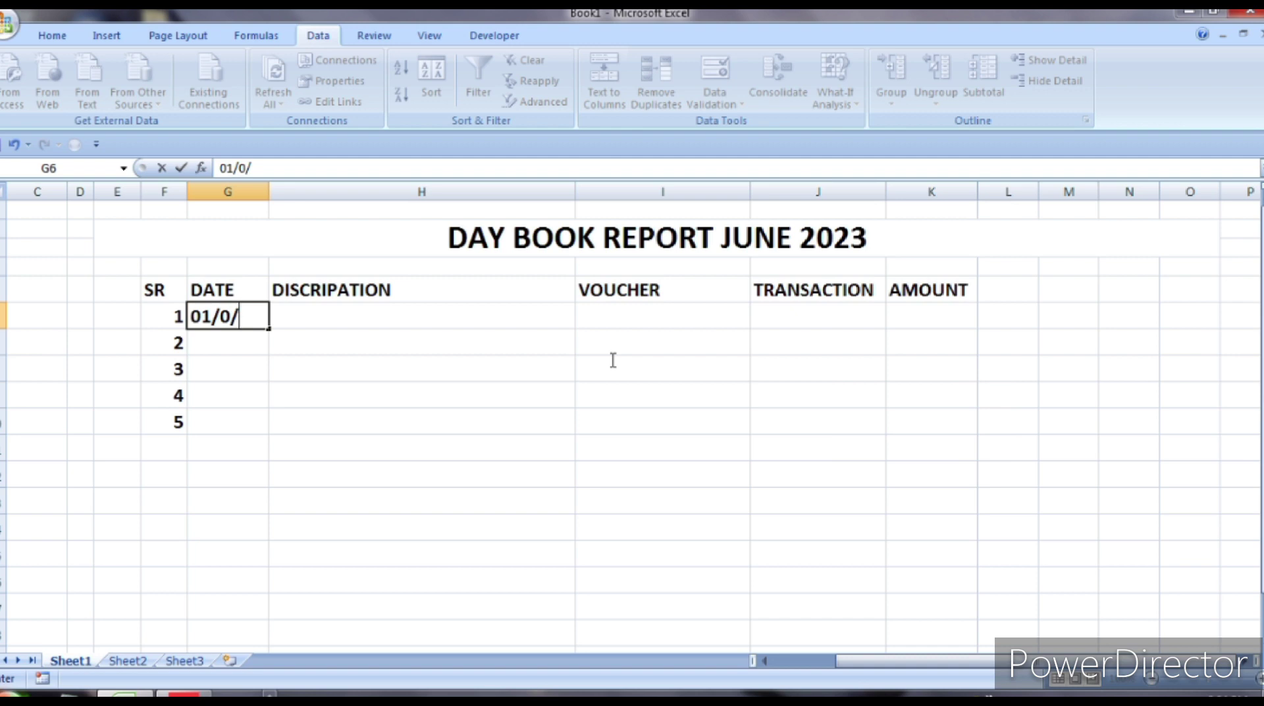
{"action": "key", "text": "BackSpace"}
{"action": "key", "text": "BackSpace"}
{"action": "key", "text": "BackSpace"}
{"action": "key", "text": "BackSpace"}
{"action": "type", "text": "6"}
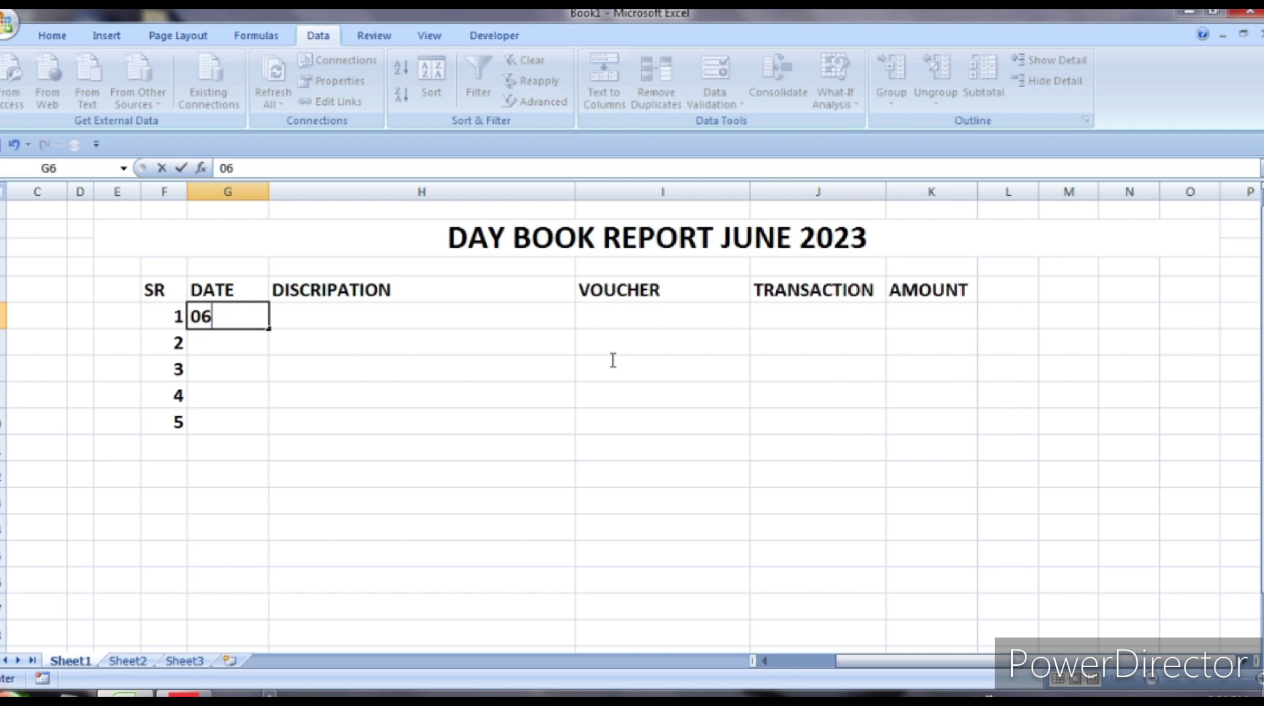
{"action": "type", "text": "/"}
{"action": "type", "text": "01/2023"}
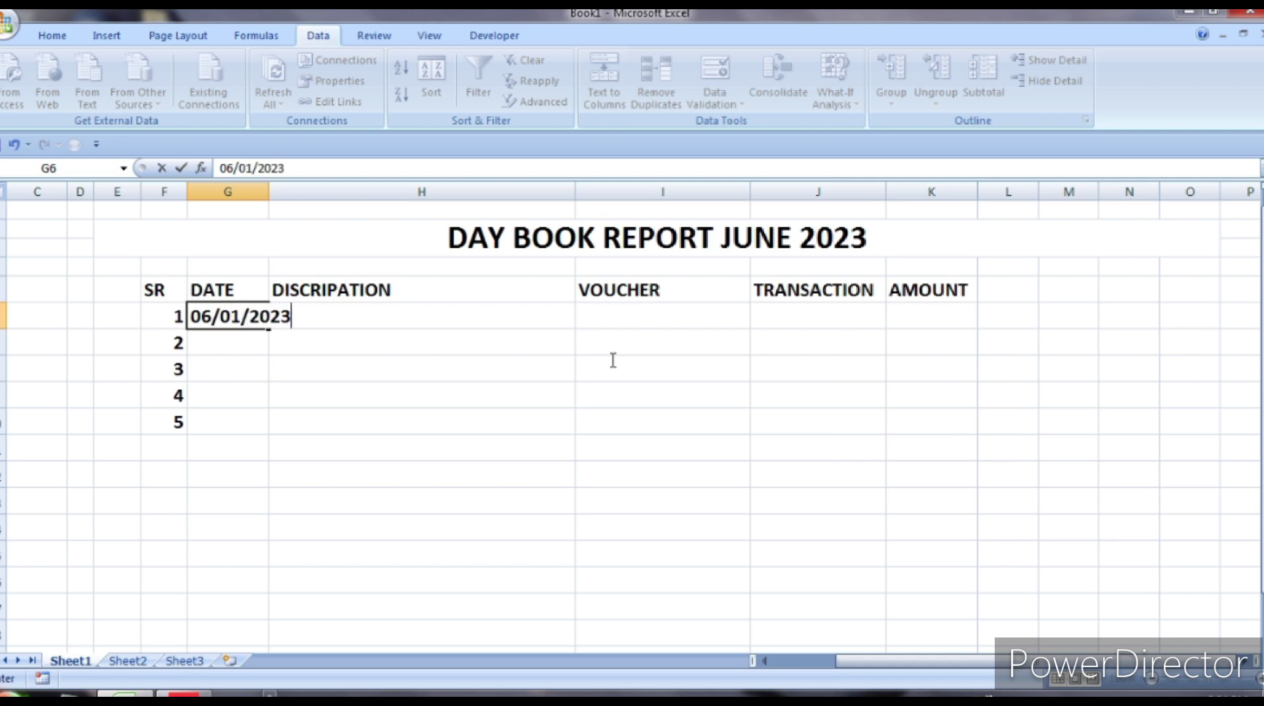
{"action": "key", "text": "Return"}
{"action": "key", "text": "Return"}
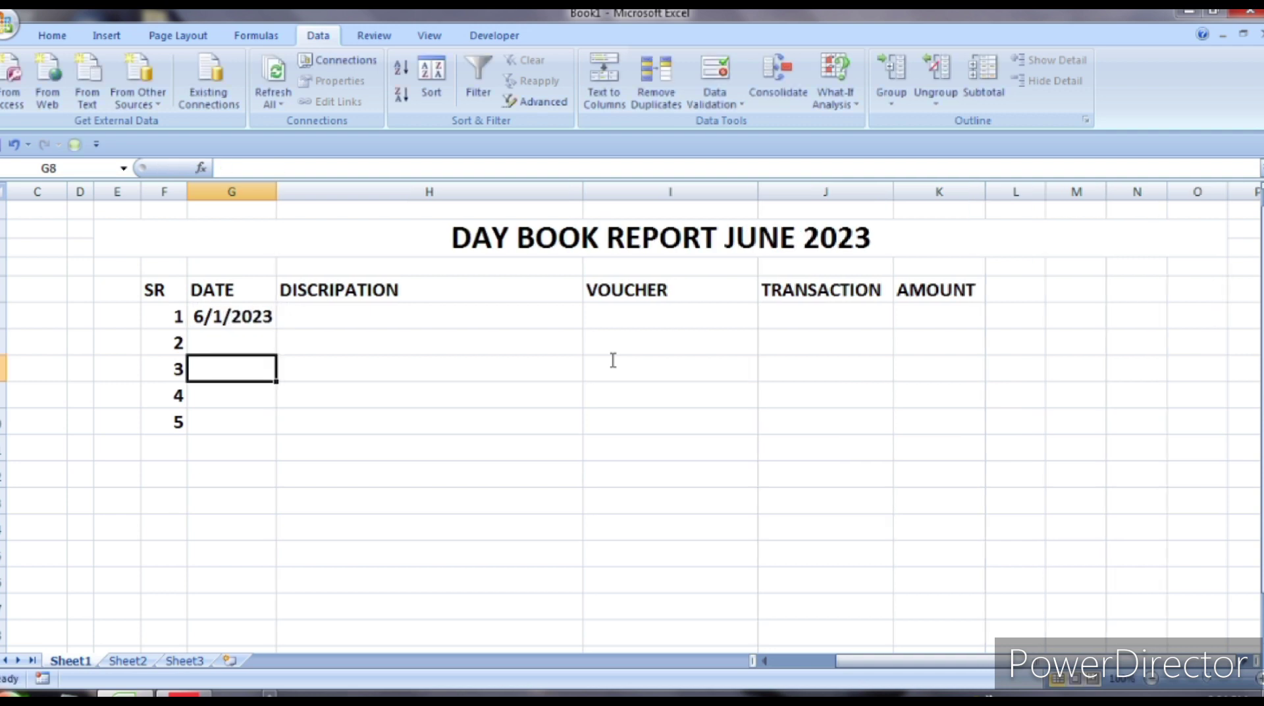
{"action": "key", "text": "Up"}
{"action": "key", "text": "Up"}
{"action": "key", "text": "Right"}
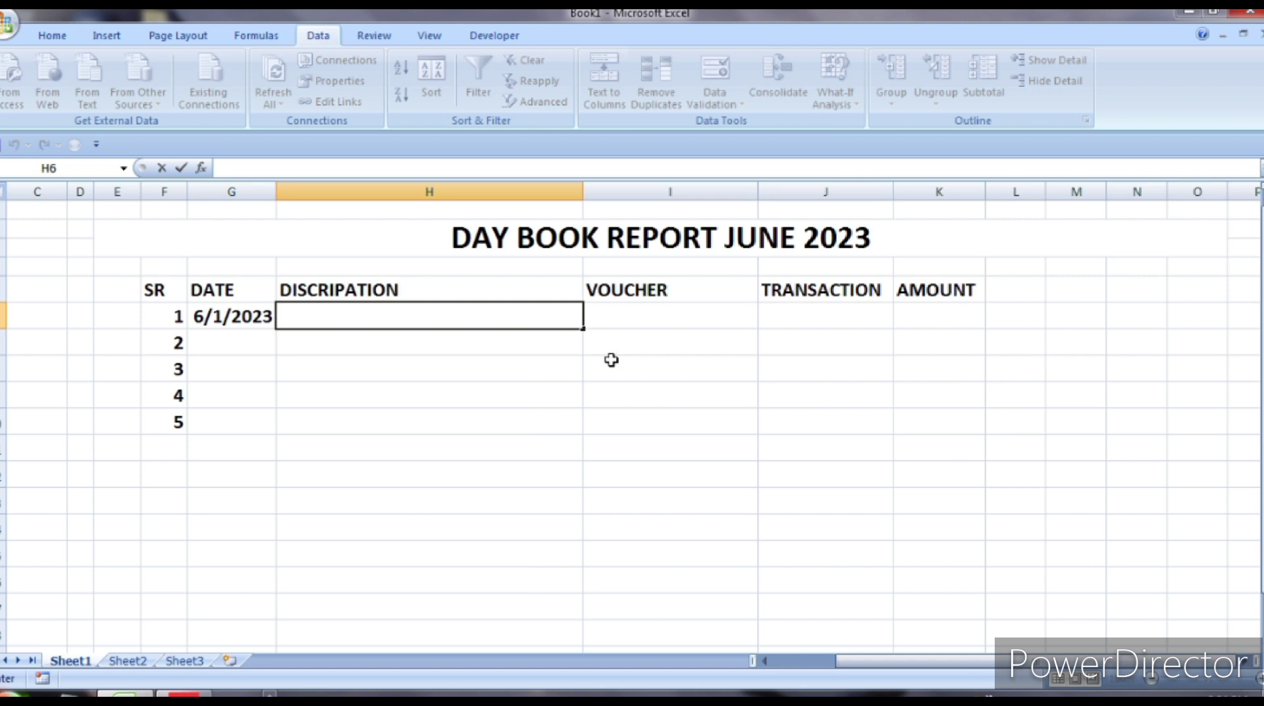
- Type SALES OF CHAIRS OF NEELKANTG BRAND as serial 1's description in H6
{"action": "type", "text": "SALES"}
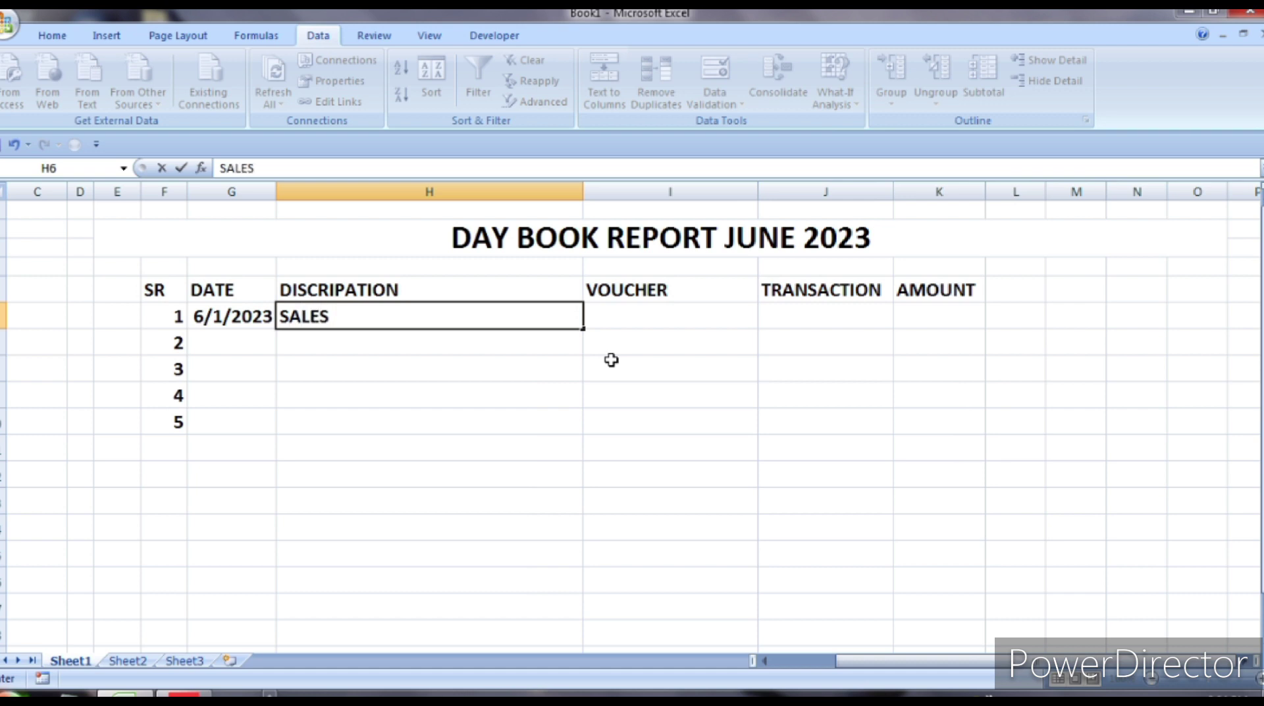
{"action": "type", "text": "OF"}
{"action": "key", "text": "BackSpace"}
{"action": "key", "text": "BackSpace"}
{"action": "type", "text": "OF CHA"}
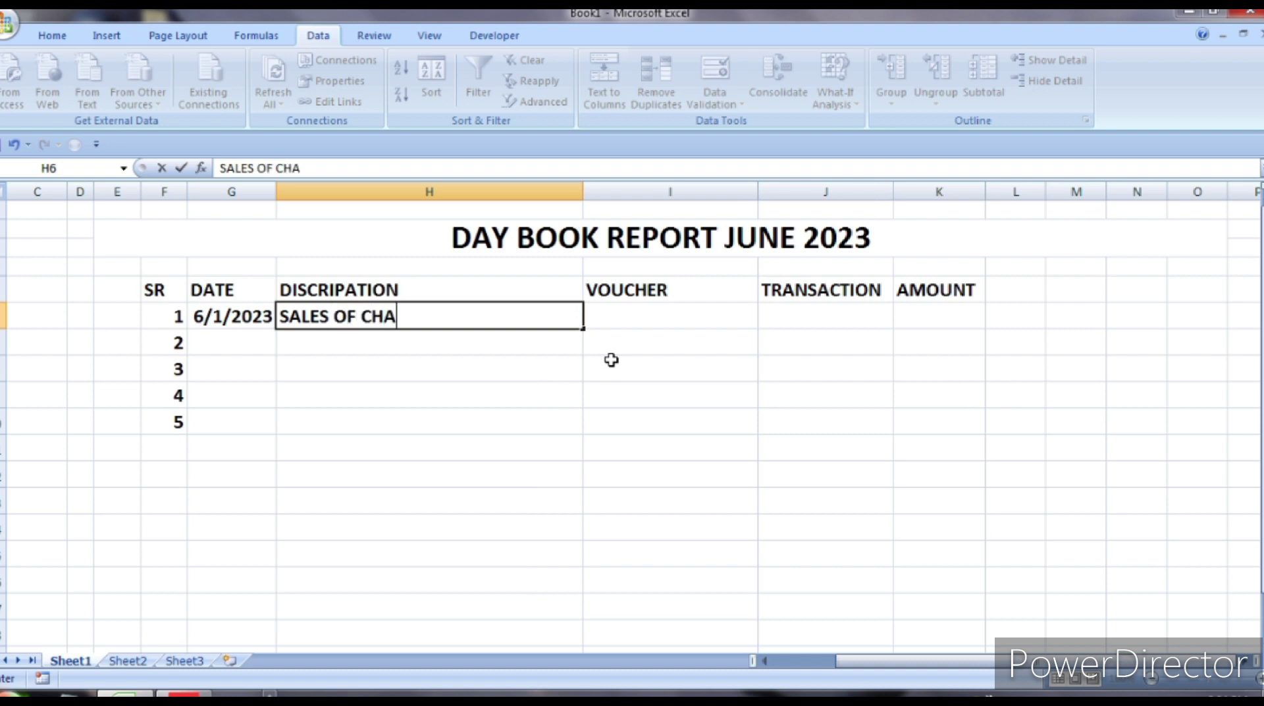
{"action": "type", "text": "IR"}
{"action": "type", "text": "S"}
{"action": "type", "text": " OF"}
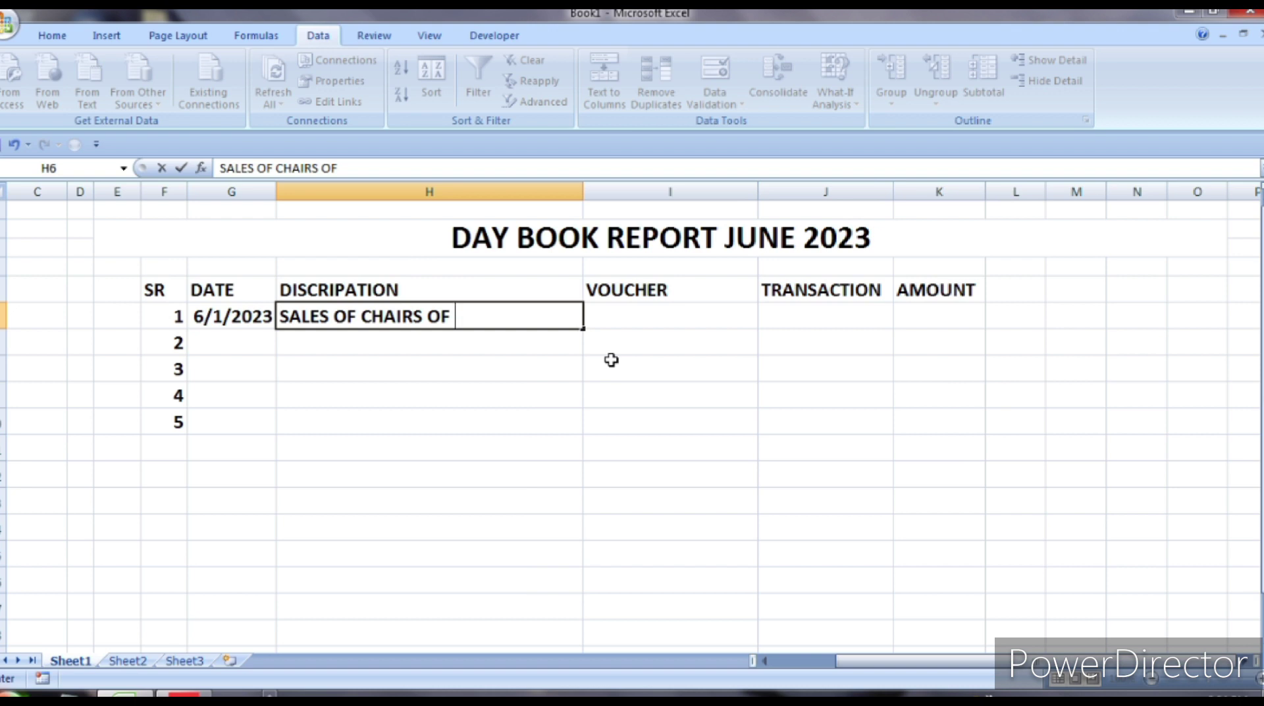
{"action": "type", "text": " NEE"}
{"action": "type", "text": "LKA"}
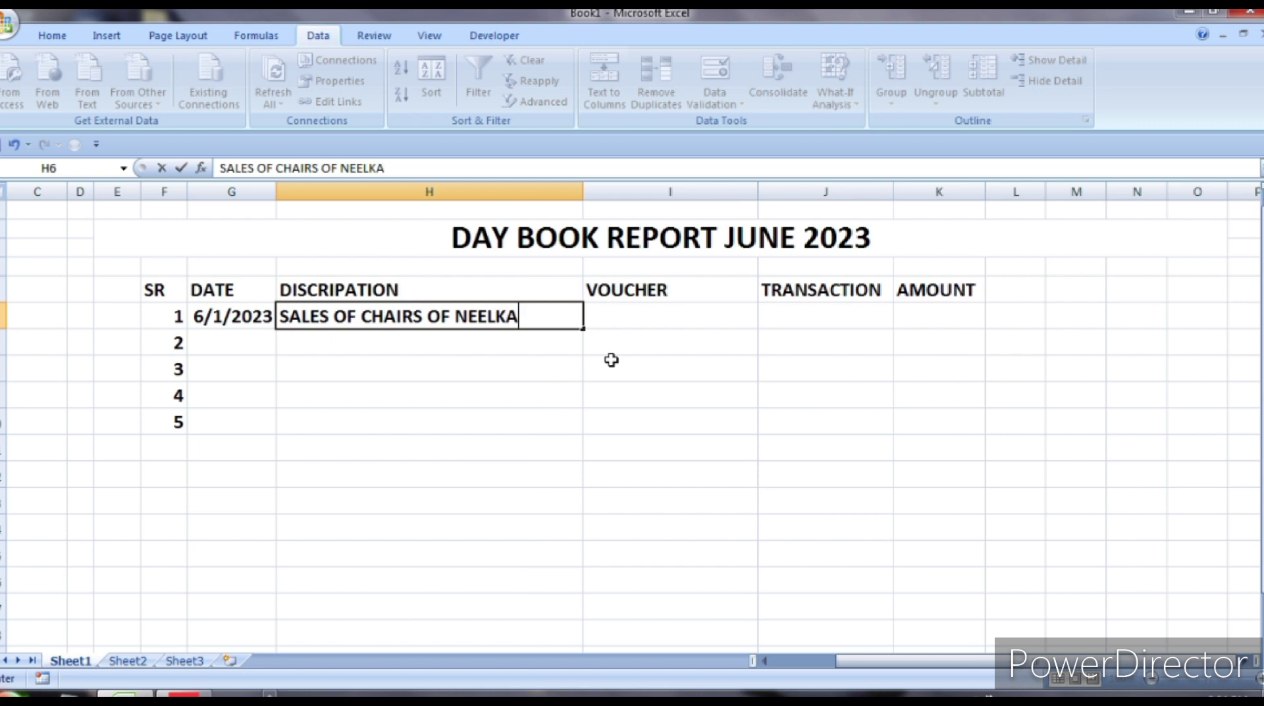
{"action": "type", "text": "NTG"}
{"action": "type", "text": " BA"}
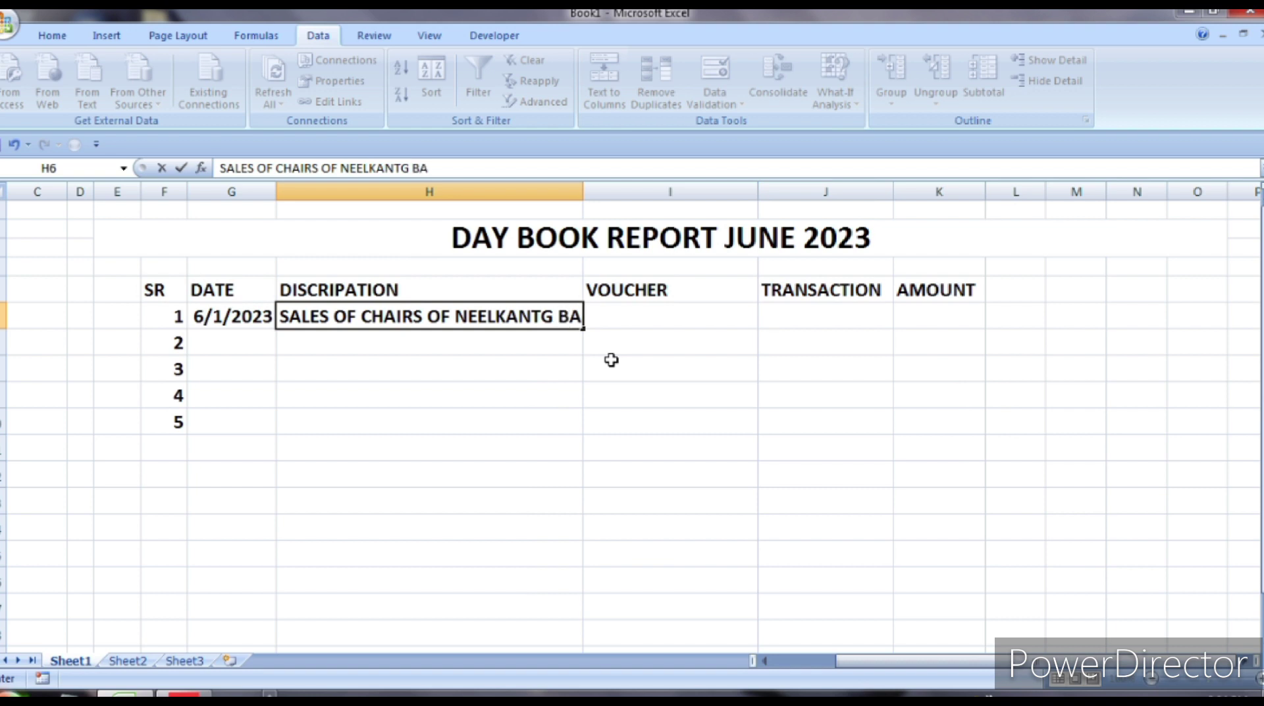
{"action": "key", "text": "BackSpace"}
{"action": "type", "text": "RAN"}
{"action": "type", "text": "D"}
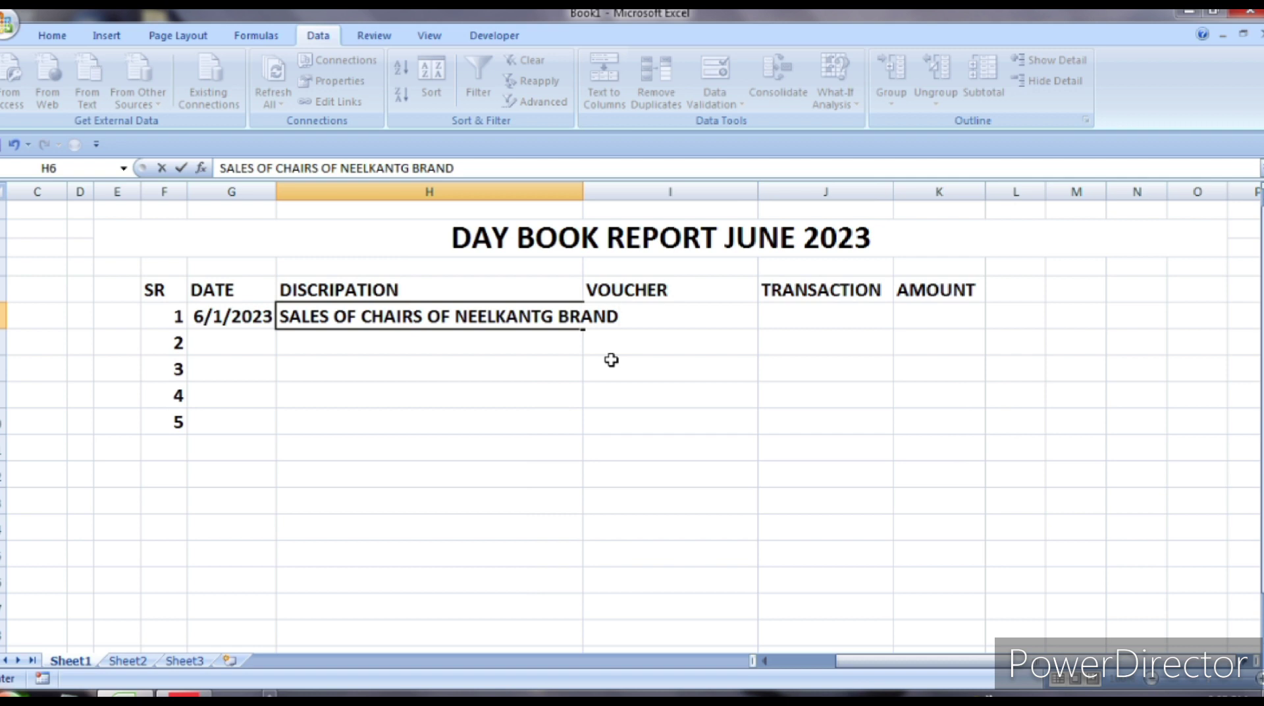
- Insert 4 before CHAIRS and widen column H to fit the description
{"action": "key", "text": "F2"}
{"action": "key", "text": "ctrl+Left"}
{"action": "key", "text": "ctrl+Left"}
{"action": "key", "text": "ctrl+Left"}
{"action": "key", "text": "shift+Right"}
{"action": "key", "text": "shift+Right"}
{"action": "key", "text": "shift+Right"}
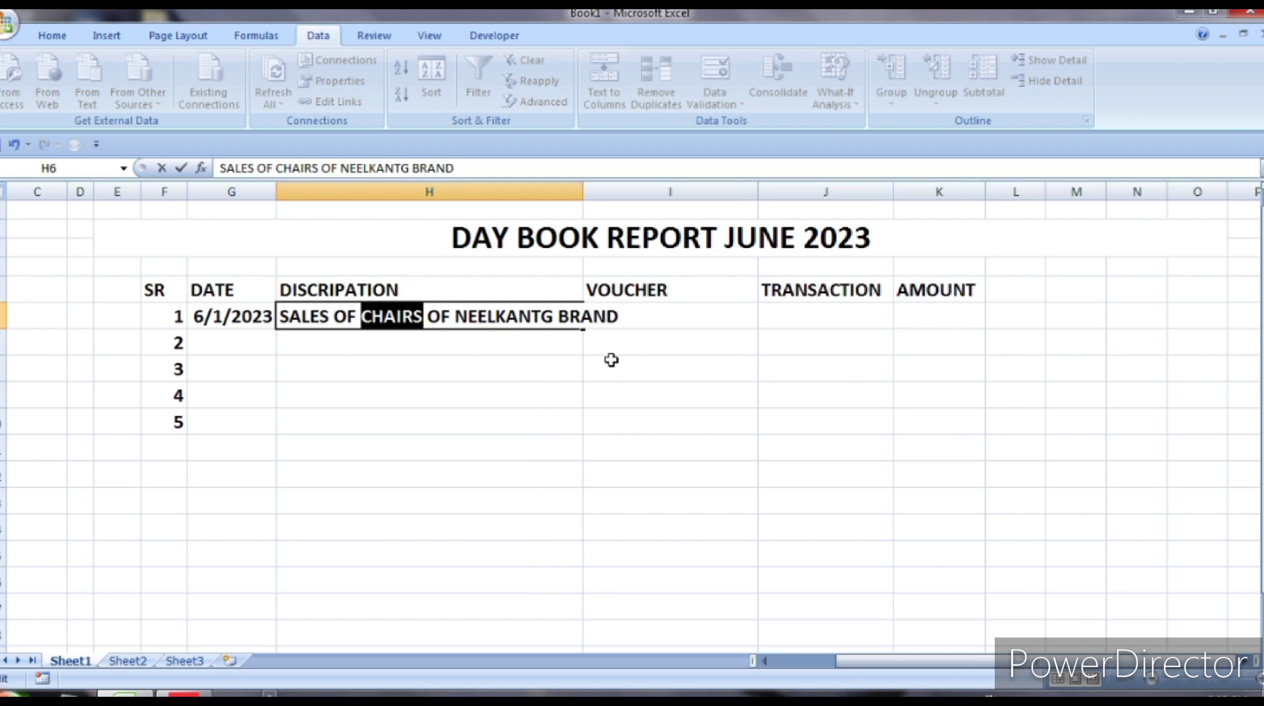
{"action": "key", "text": "Escape"}
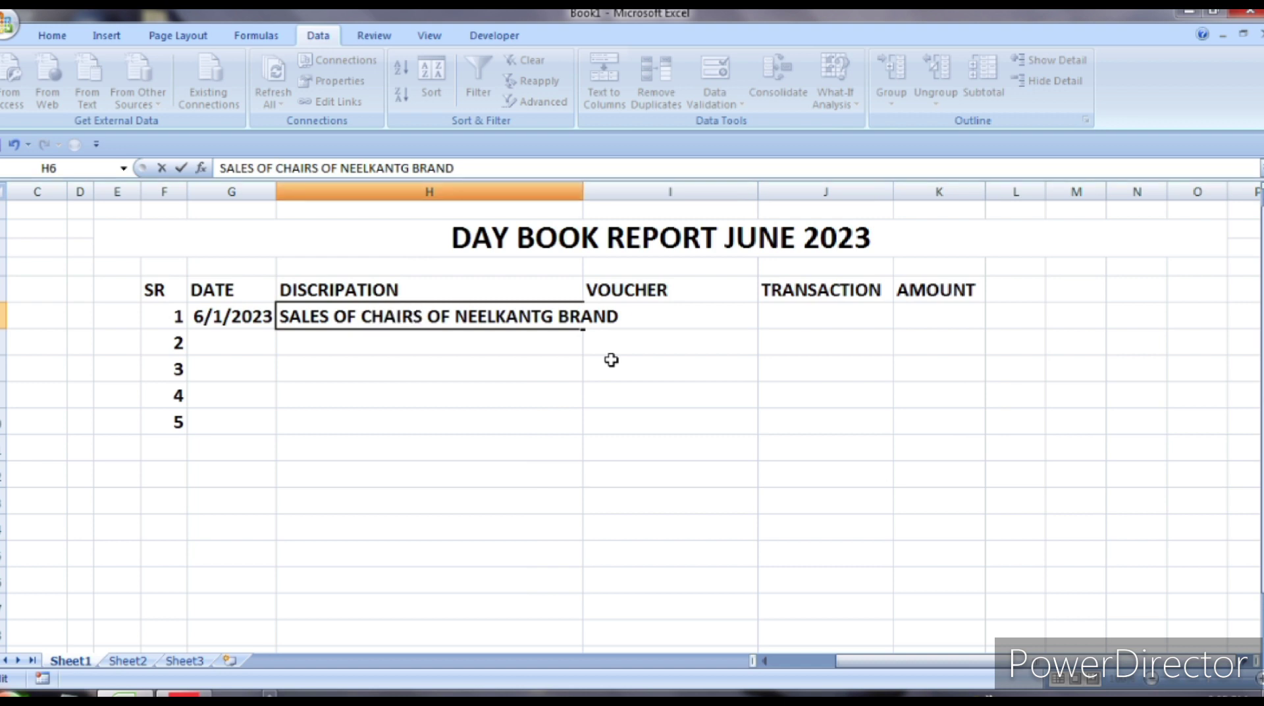
{"action": "type", "text": "4"}
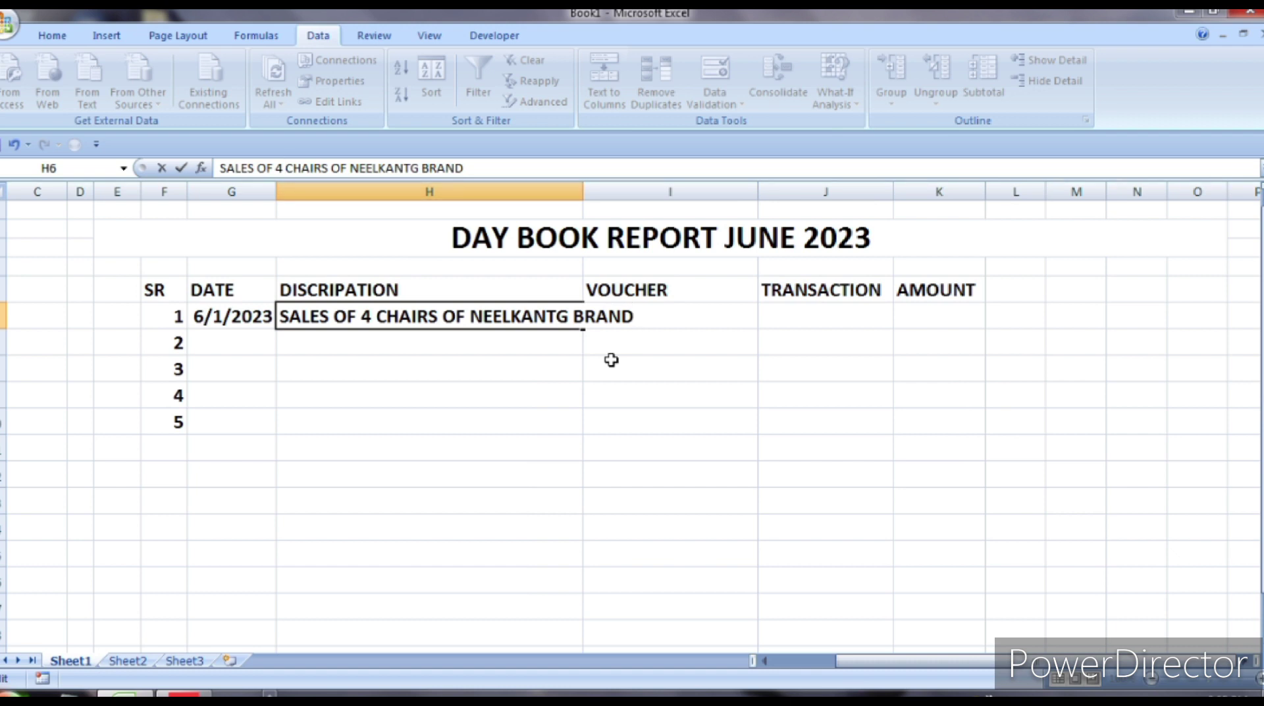
{"action": "left_click", "coordinate": [612, 359]}
{"action": "left_click_drag", "start_coordinate": [583, 192], "coordinate": [650, 191]}
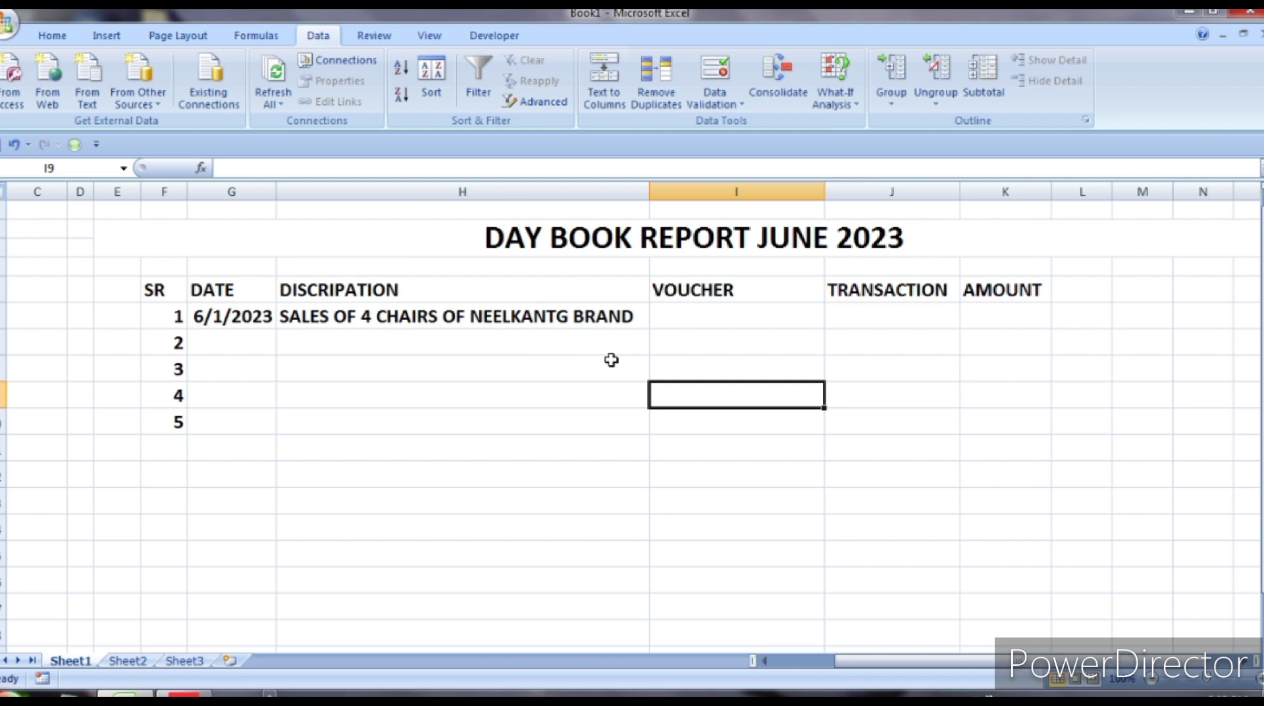
- Type SALES into serial 1's VOUCHER cell, then erase it again
{"action": "key", "text": "Up"}
{"action": "key", "text": "Up"}
{"action": "key", "text": "Up"}
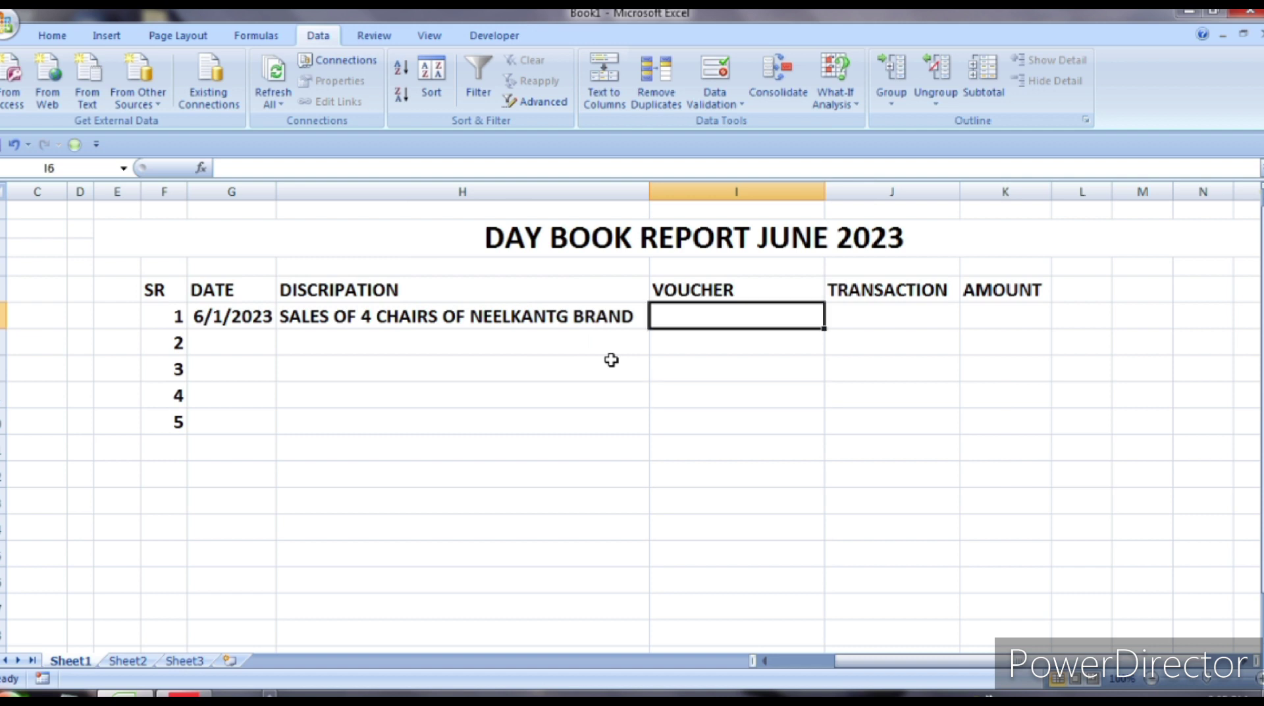
{"action": "type", "text": "S"}
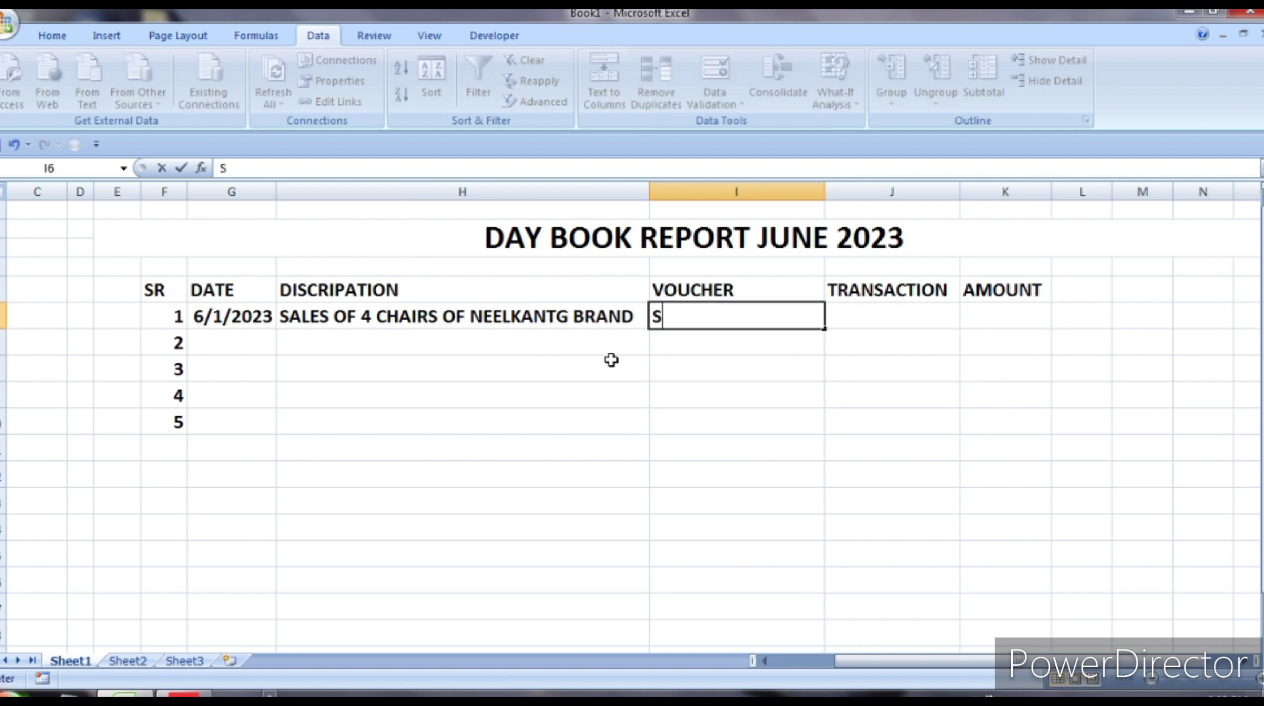
{"action": "type", "text": "ALES"}
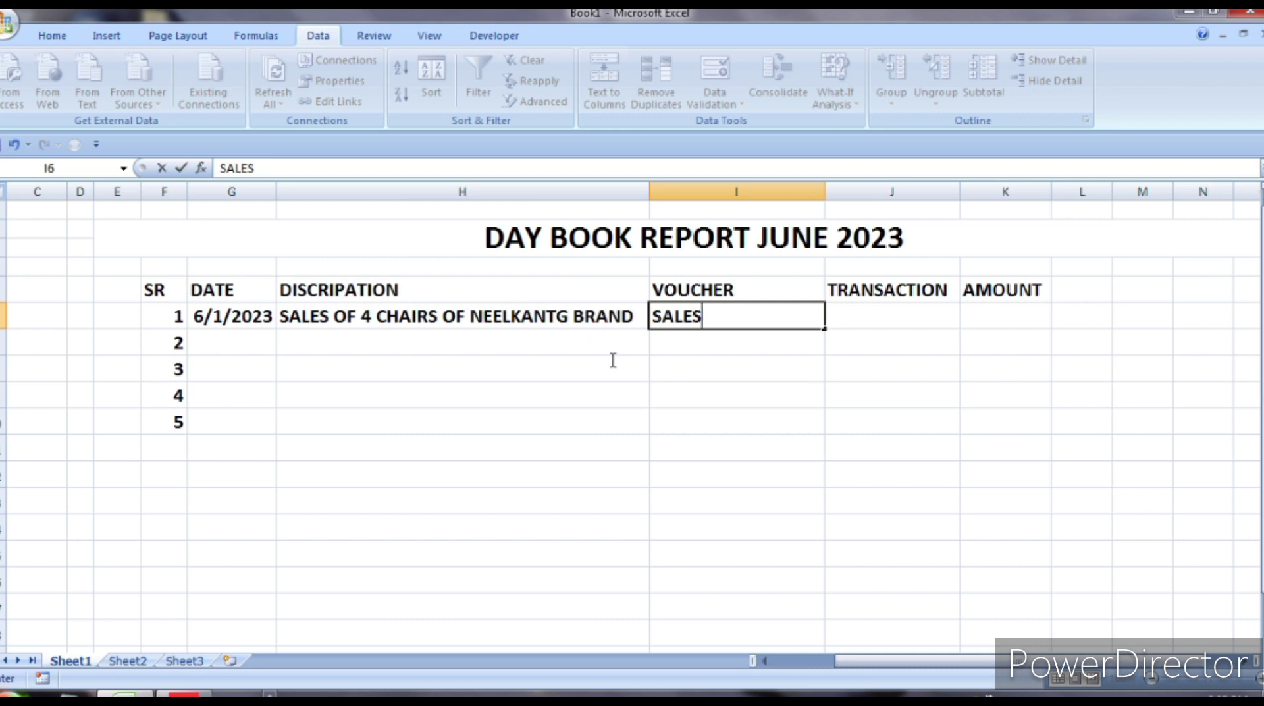
{"action": "key", "text": "BackSpace"}
{"action": "key", "text": "BackSpace"}
{"action": "key", "text": "BackSpace"}
{"action": "key", "text": "BackSpace"}
{"action": "key", "text": "BackSpace"}
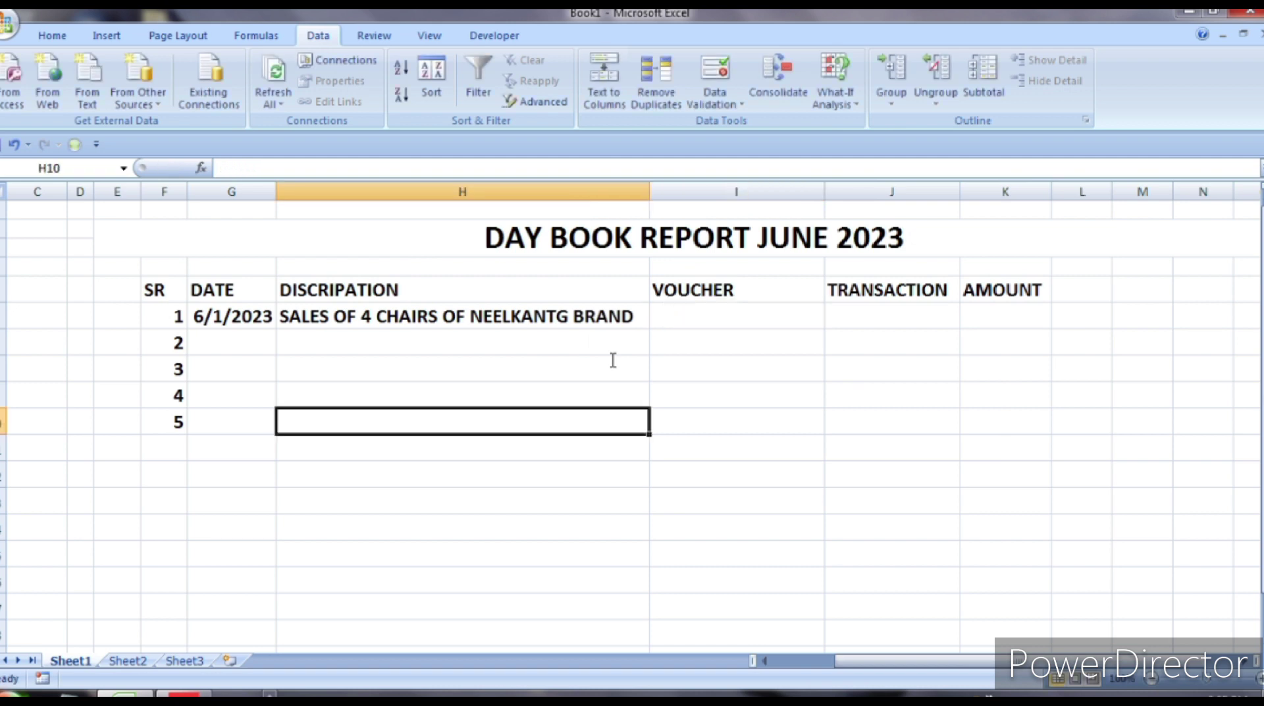
- Select VOUCHER cells I6:I10 and set Data Validation to allow a List
{"action": "left_click_drag", "start_coordinate": [736, 316], "coordinate": [736, 632]}
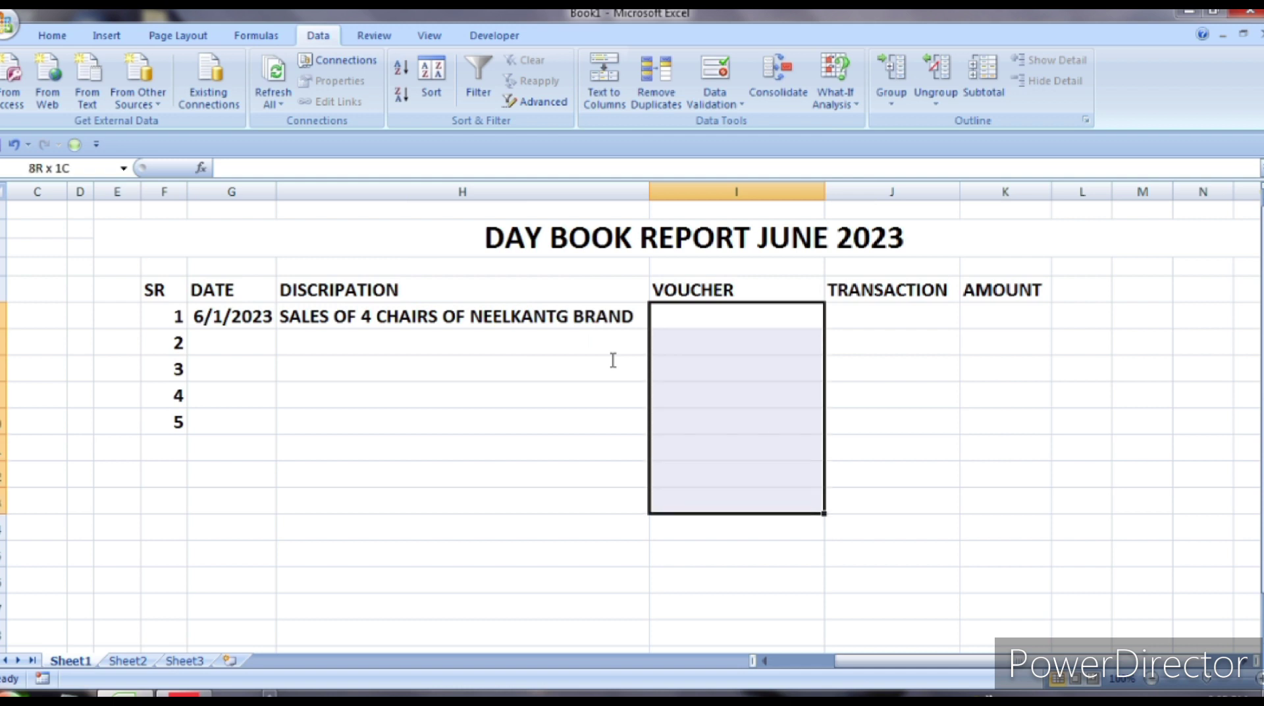
{"action": "left_click_drag", "start_coordinate": [612, 360], "coordinate": [613, 360]}
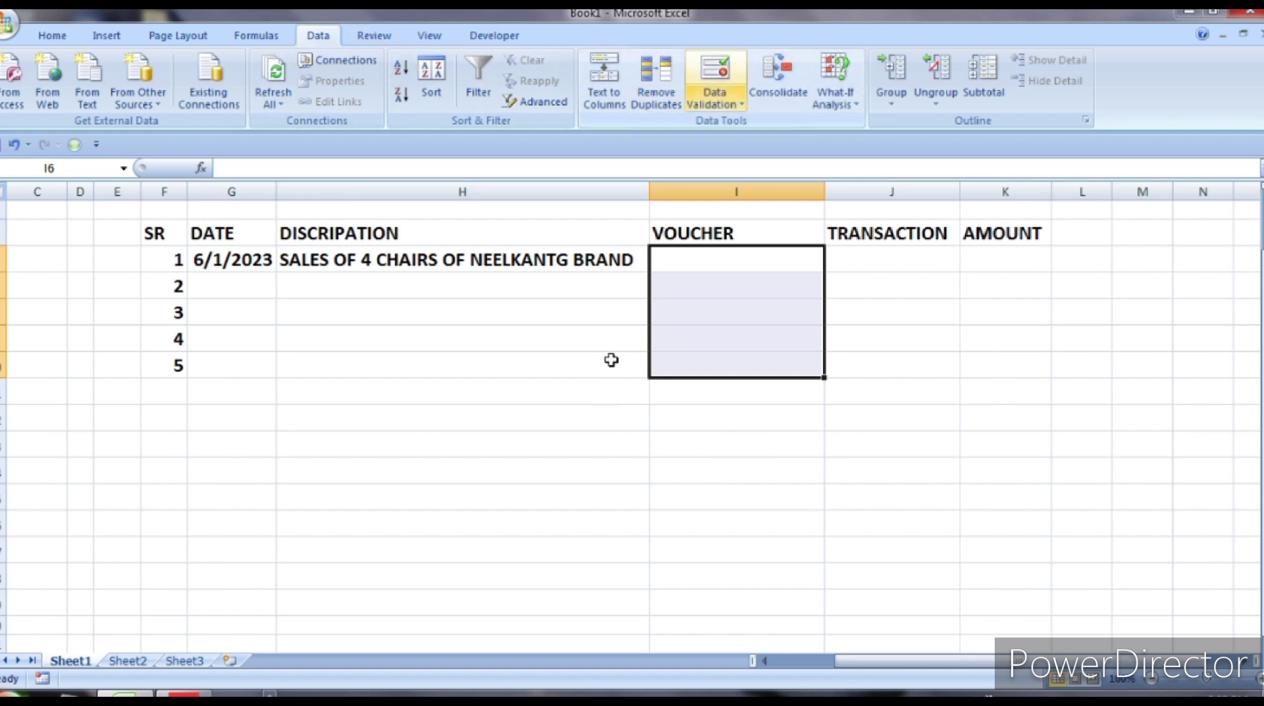
{"action": "key", "text": "alt+a"}
{"action": "key", "text": "v"}
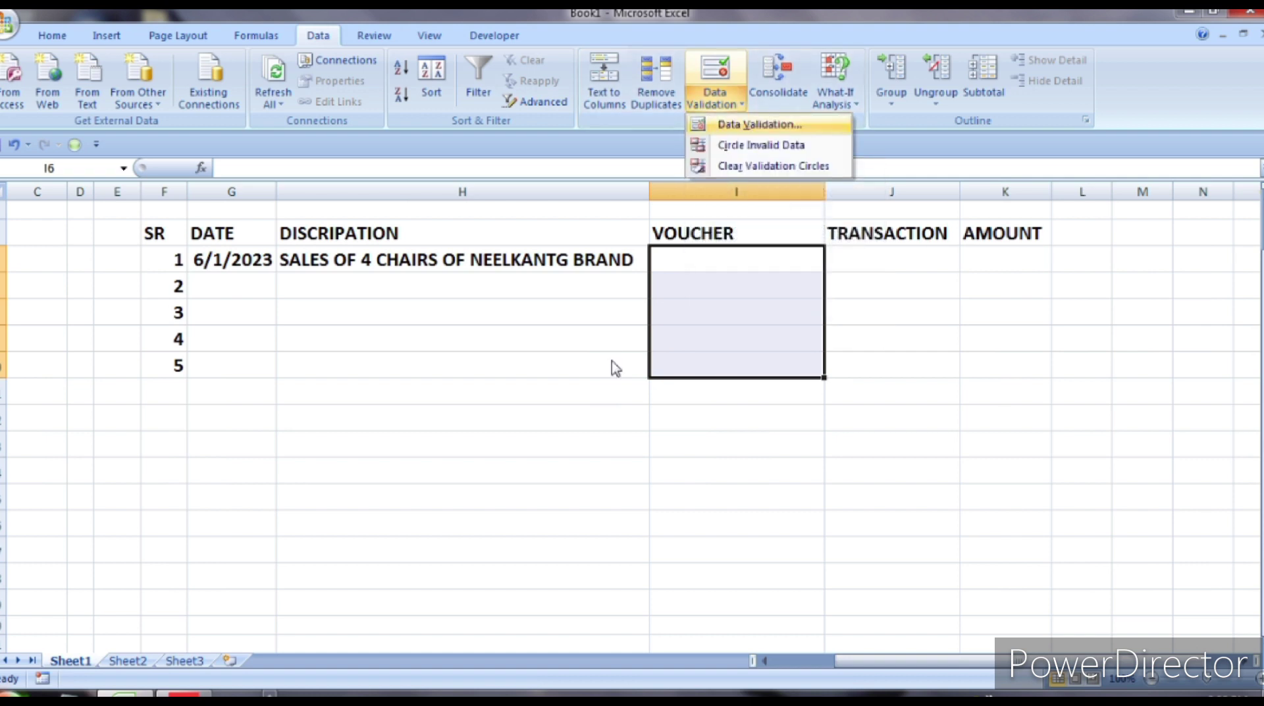
{"action": "key", "text": "v"}
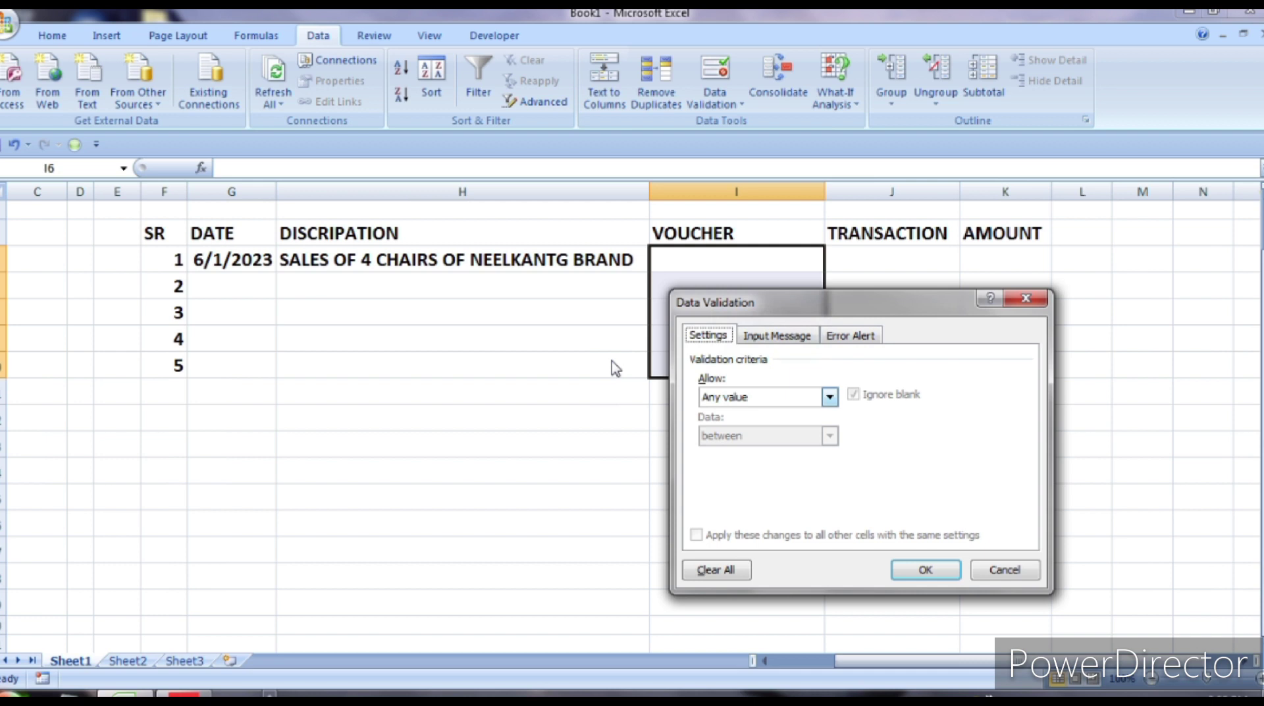
{"action": "key", "text": "Tab"}
{"action": "key", "text": "alt+Down"}
{"action": "key", "text": "Down"}
{"action": "key", "text": "Down"}
{"action": "key", "text": "Down"}
{"action": "key", "text": "Up"}
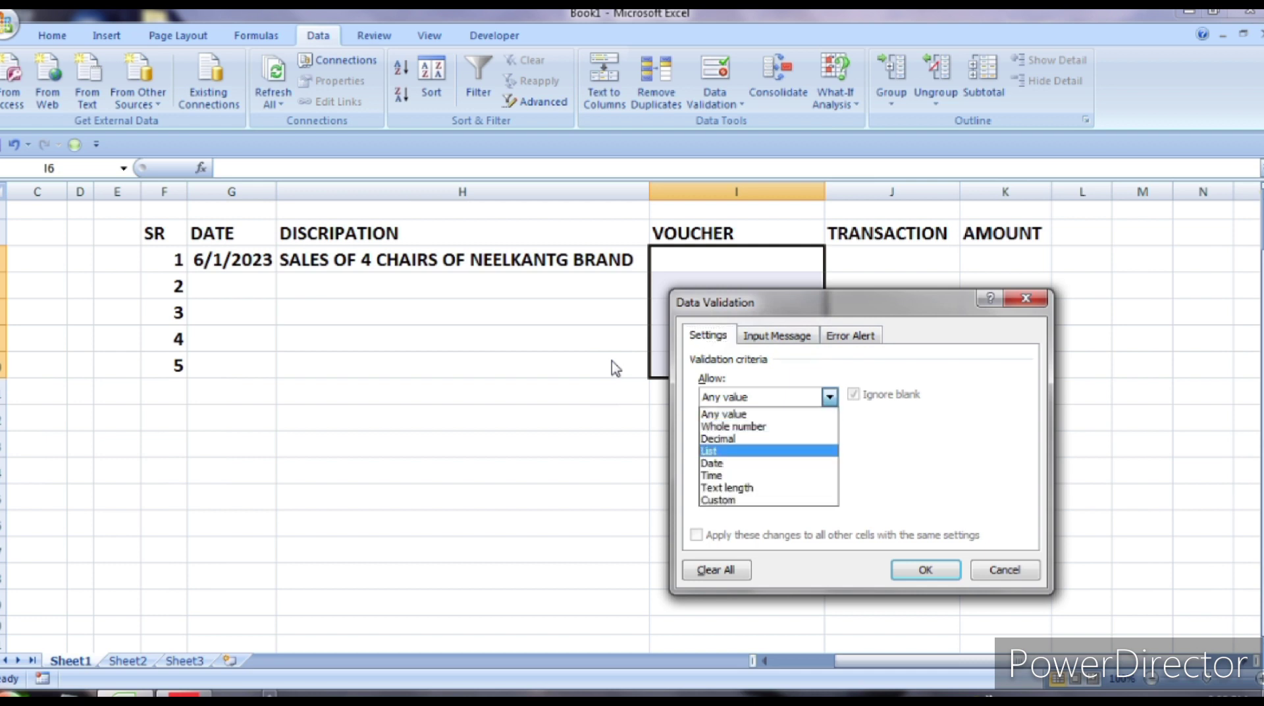
{"action": "key", "text": "Return"}
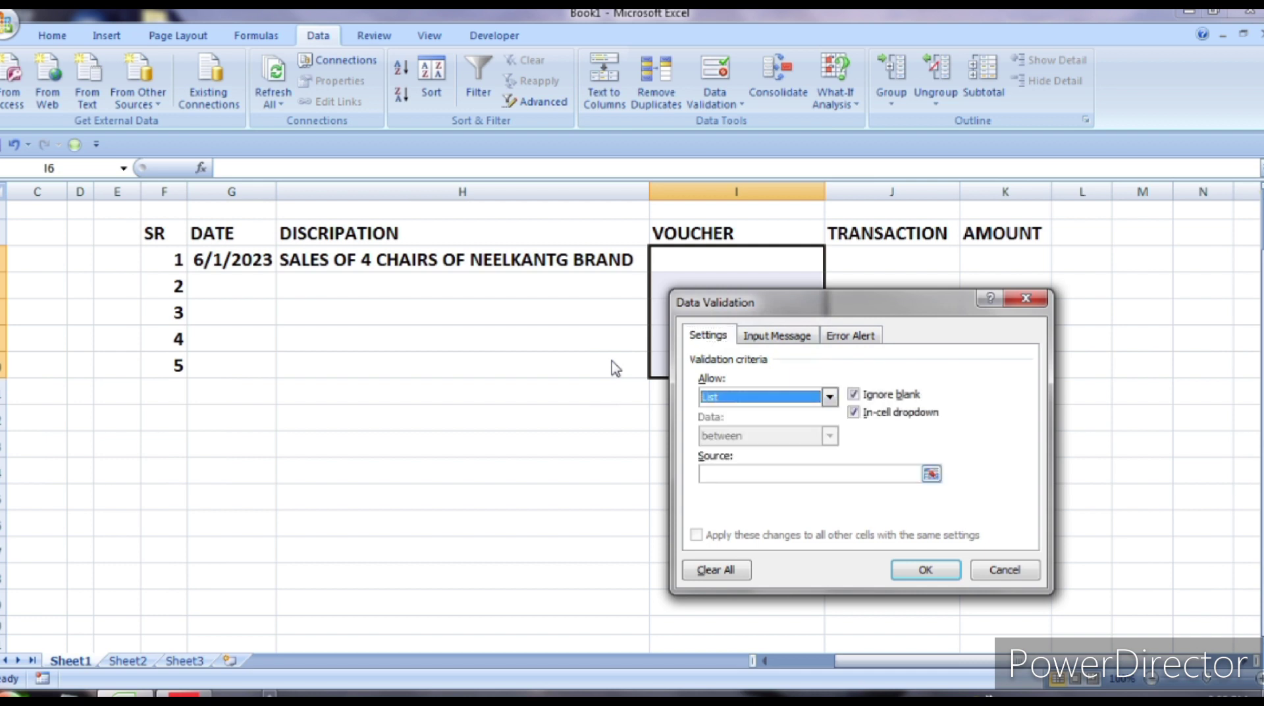
{"action": "key", "text": "Tab"}
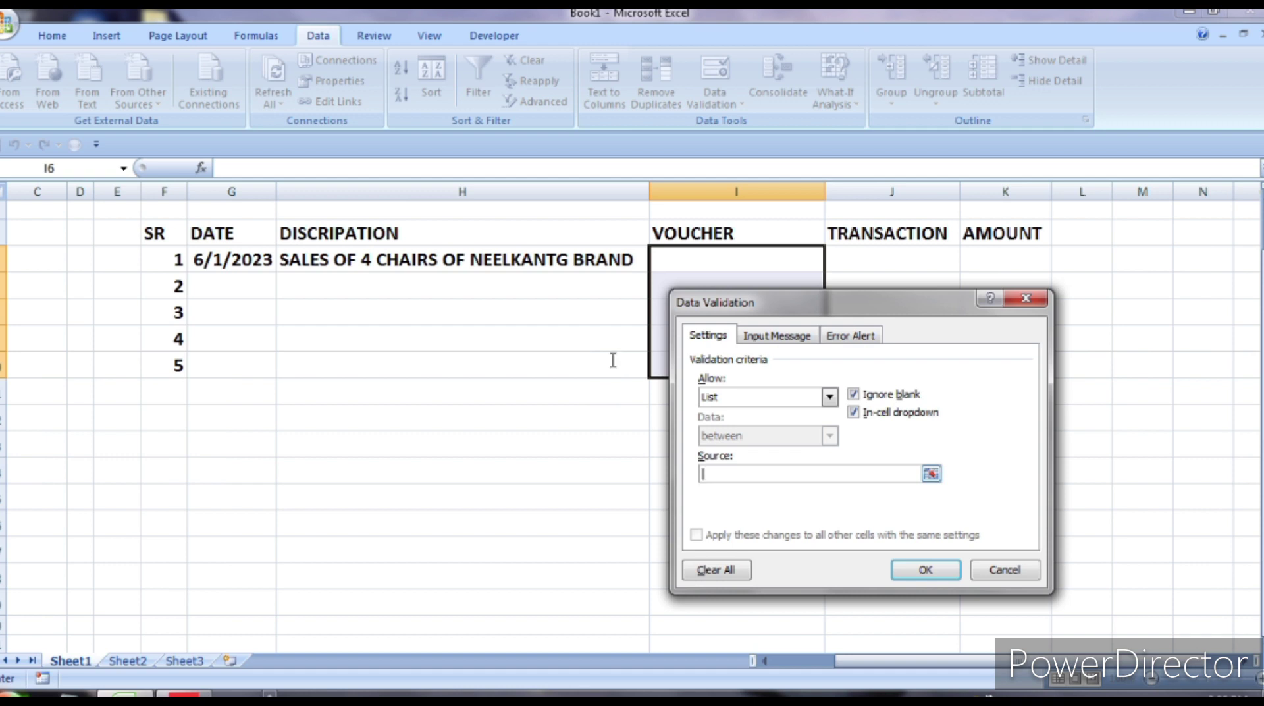
- Enter the list source PAYMENT, RECEIPT, SALES, PURCHASE and apply the validation
{"action": "type", "text": "PAYMR"}
{"action": "key", "text": "BackSpace"}
{"action": "type", "text": "ENT"}
{"action": "type", "text": ", "}
{"action": "type", "text": "RE"}
{"action": "type", "text": "CEI"}
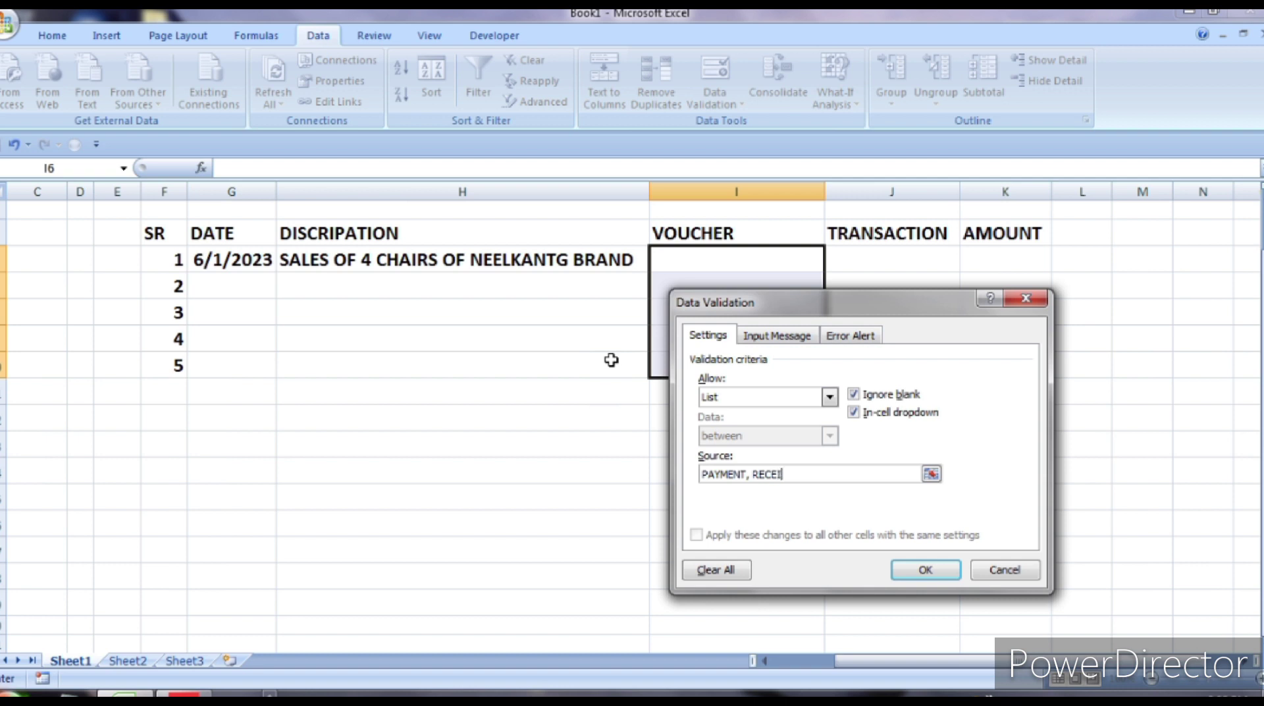
{"action": "type", "text": "PT, "}
{"action": "type", "text": "SALES"}
{"action": "type", "text": ", "}
{"action": "type", "text": "PU"}
{"action": "type", "text": "R"}
{"action": "type", "text": "CHAR"}
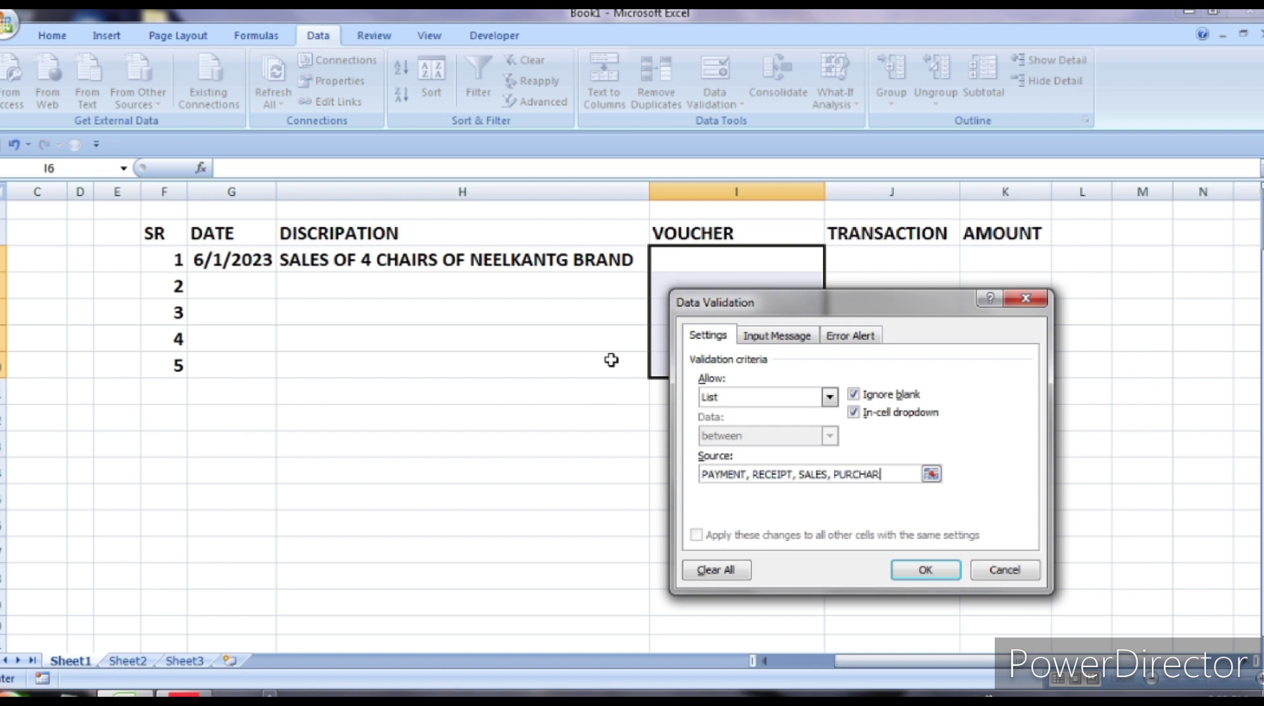
{"action": "type", "text": "E"}
{"action": "key", "text": "BackSpace"}
{"action": "key", "text": "BackSpace"}
{"action": "type", "text": "S"}
{"action": "type", "text": "E"}
{"action": "key", "text": "Return"}
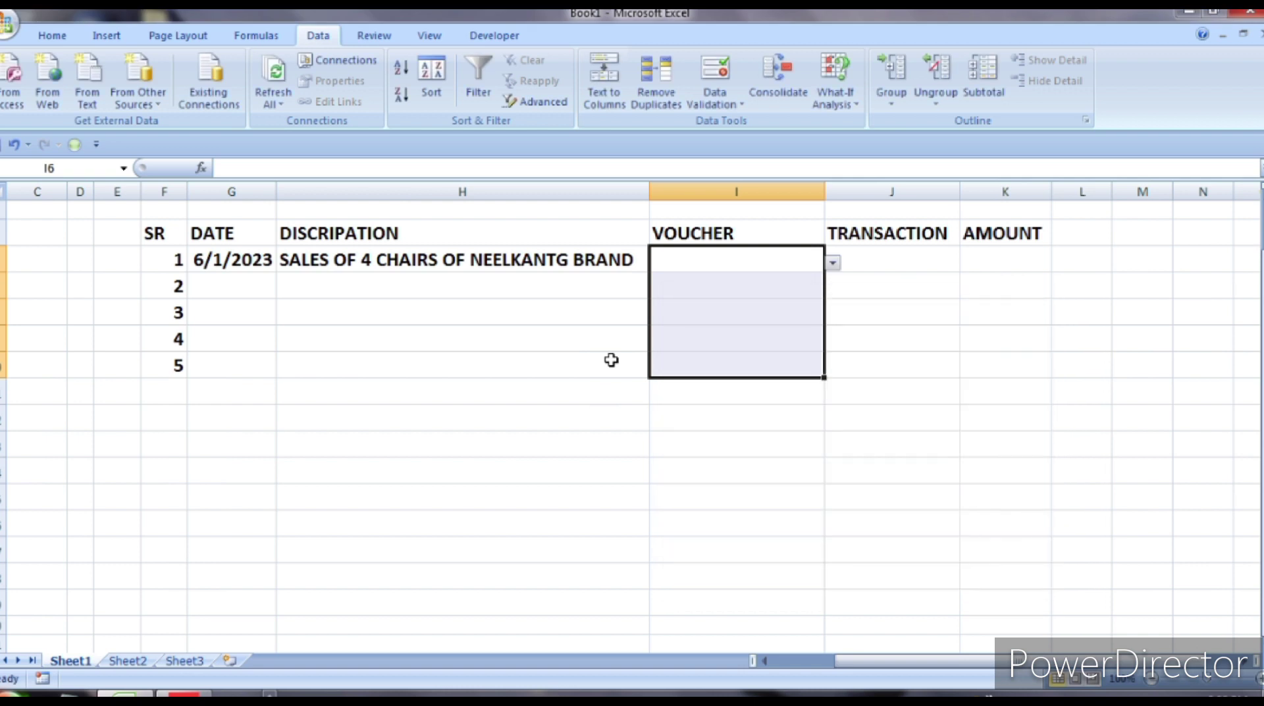
- Test the voucher drop-down in I6, then pick SALES for serial 1
{"action": "key", "text": "alt+Down"}
{"action": "key", "text": "Up"}
{"action": "key", "text": "Up"}
{"action": "key", "text": "Up"}
{"action": "key", "text": "Up"}
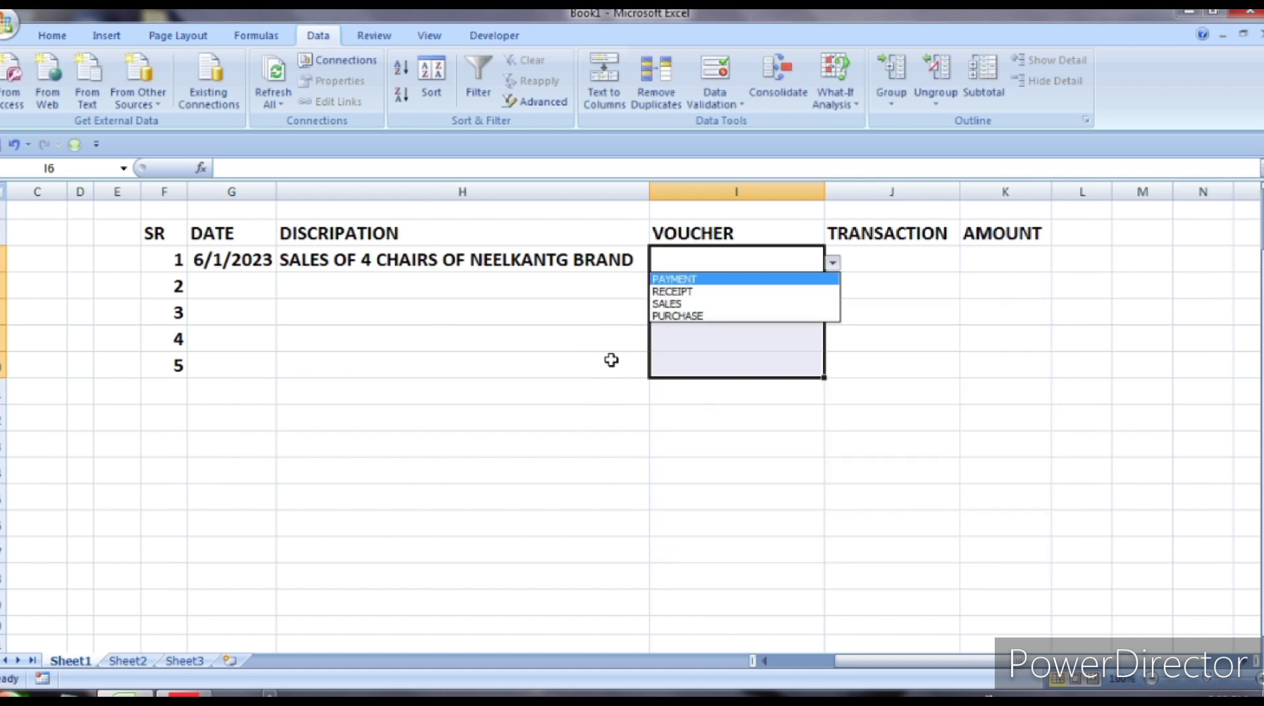
{"action": "key", "text": "Down"}
{"action": "key", "text": "Down"}
{"action": "key", "text": "Down"}
{"action": "key", "text": "Escape"}
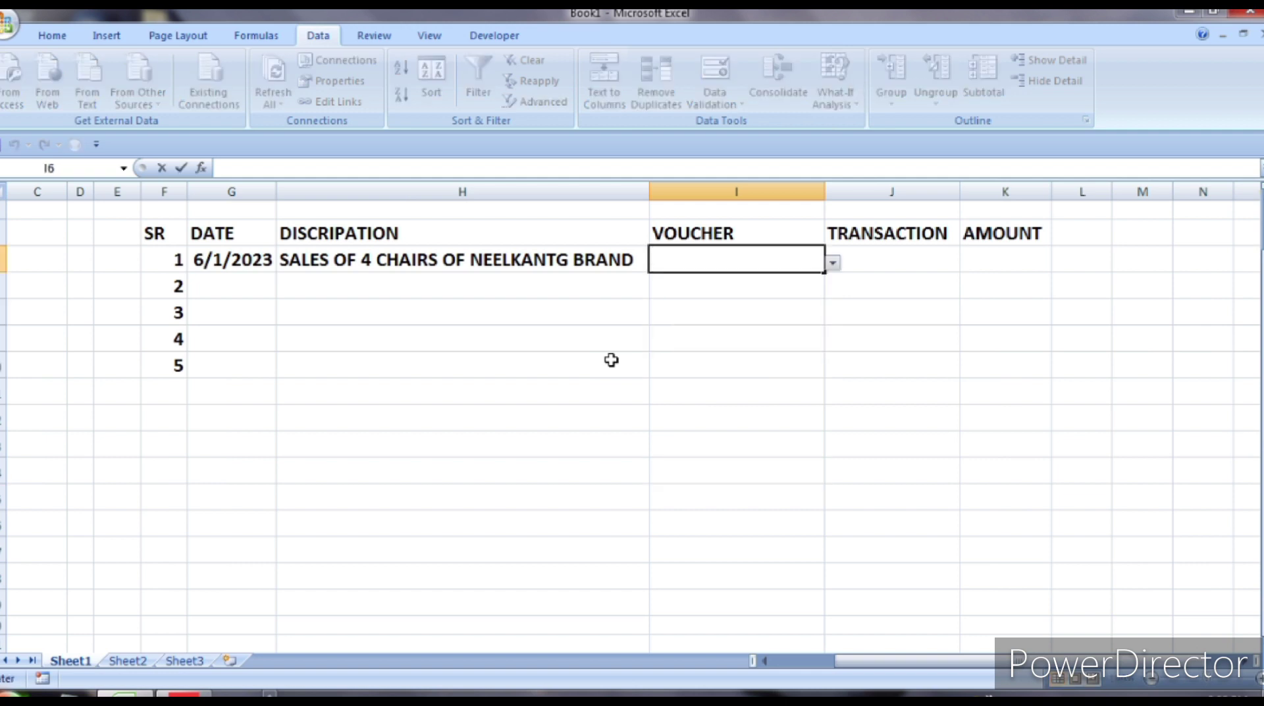
{"action": "key", "text": "F2"}
{"action": "key", "text": "Escape"}
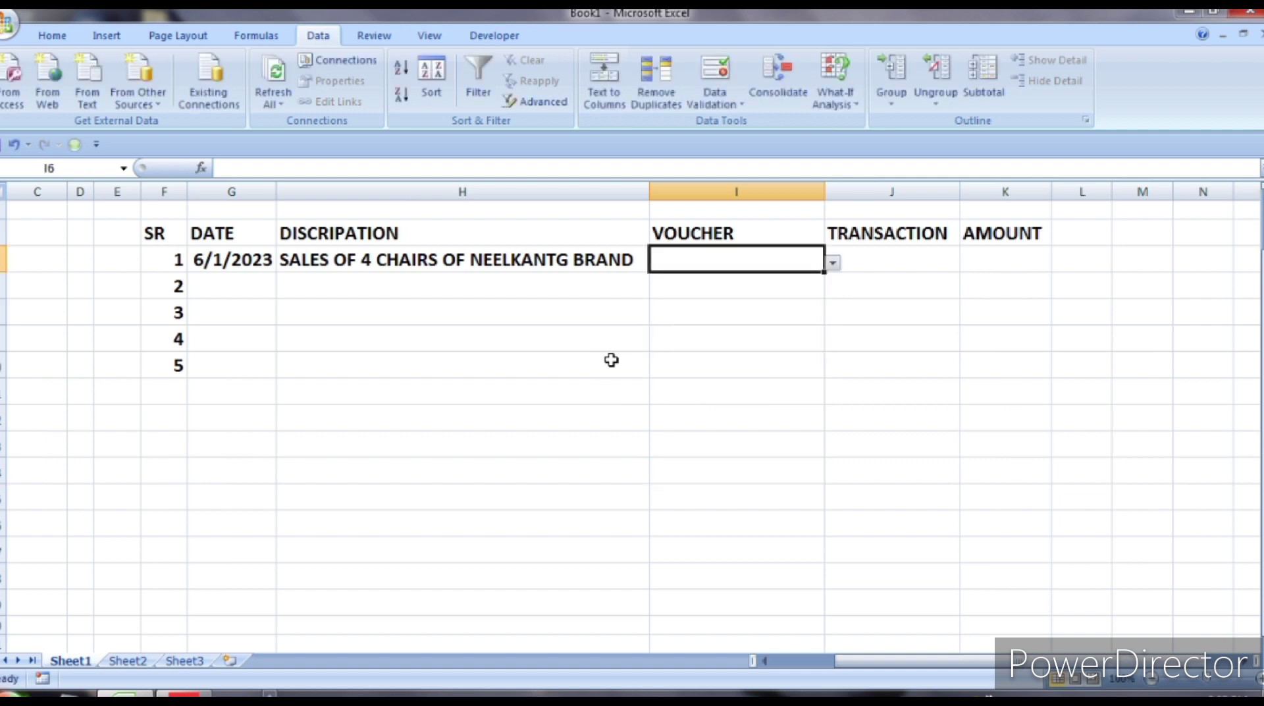
{"action": "key", "text": "Right"}
{"action": "key", "text": "Left"}
{"action": "key", "text": "alt+Down"}
{"action": "key", "text": "Down"}
{"action": "key", "text": "Down"}
{"action": "key", "text": "Down"}
{"action": "key", "text": "Return"}
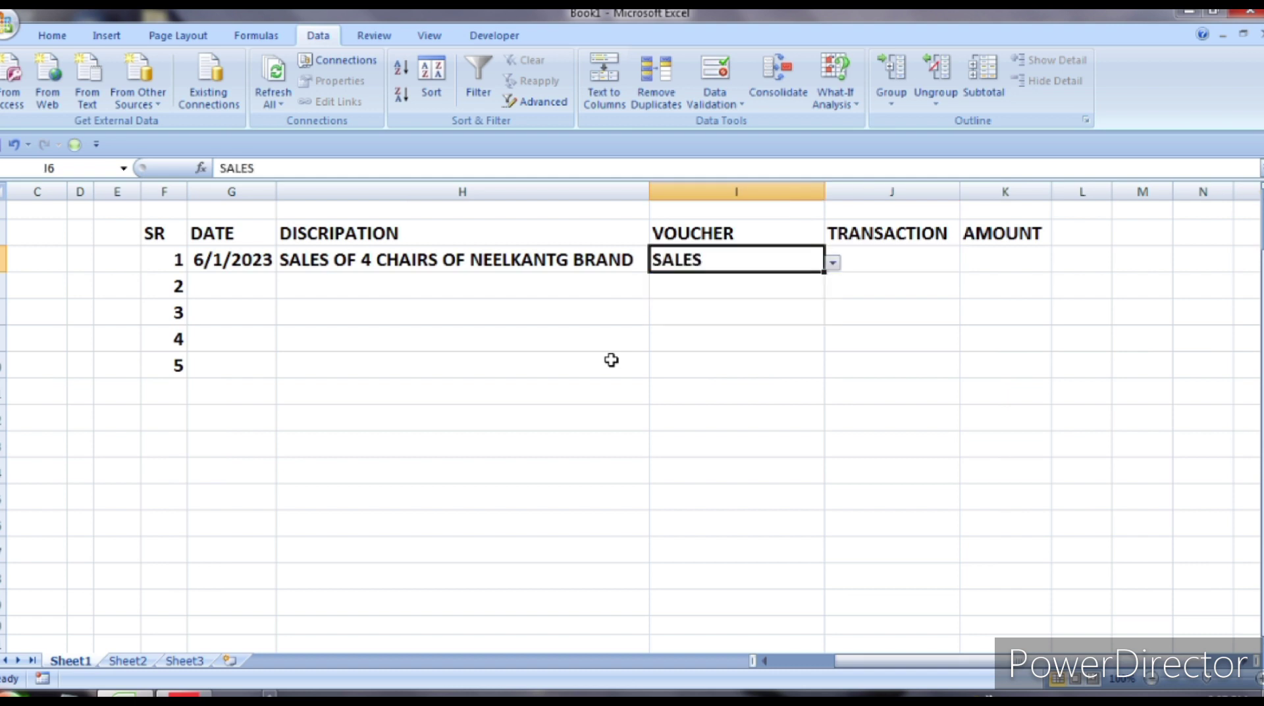
{"action": "key", "text": "Down"}
{"action": "key", "text": "Down"}
{"action": "key", "text": "Down"}
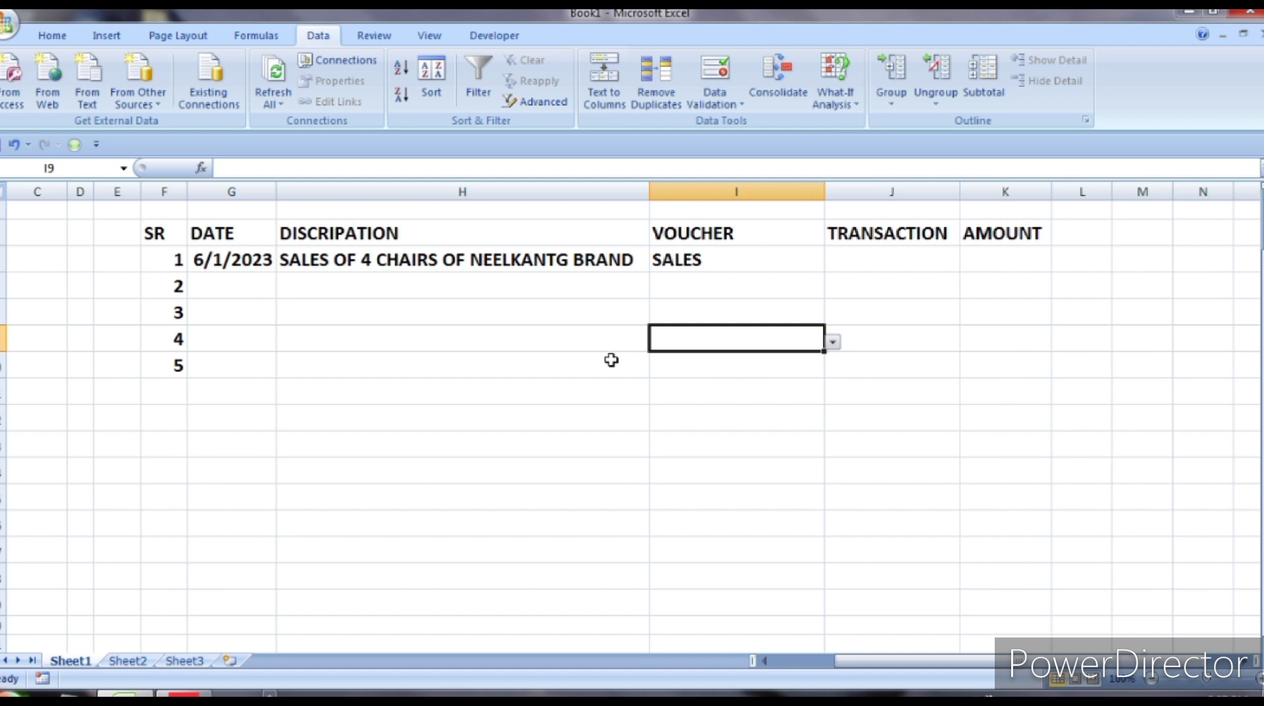
- Select the five TRANSACTION cells J6:J10
{"action": "key", "text": "Up"}
{"action": "key", "text": "Up"}
{"action": "key", "text": "Up"}
{"action": "key", "text": "Right"}
{"action": "key", "text": "shift+Down"}
{"action": "key", "text": "shift+Down"}
{"action": "key", "text": "shift+Down"}
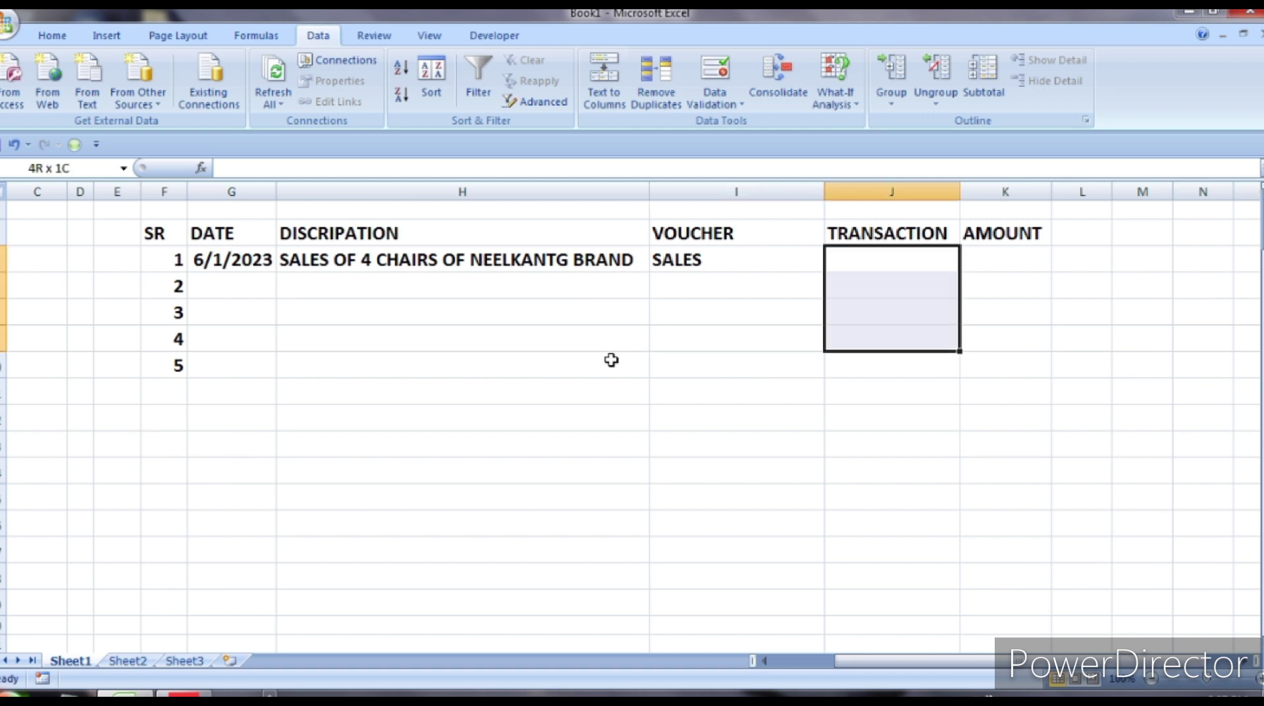
{"action": "key", "text": "shift+Down"}
{"action": "key", "text": "Down"}
{"action": "key", "text": "Down"}
{"action": "key", "text": "Down"}
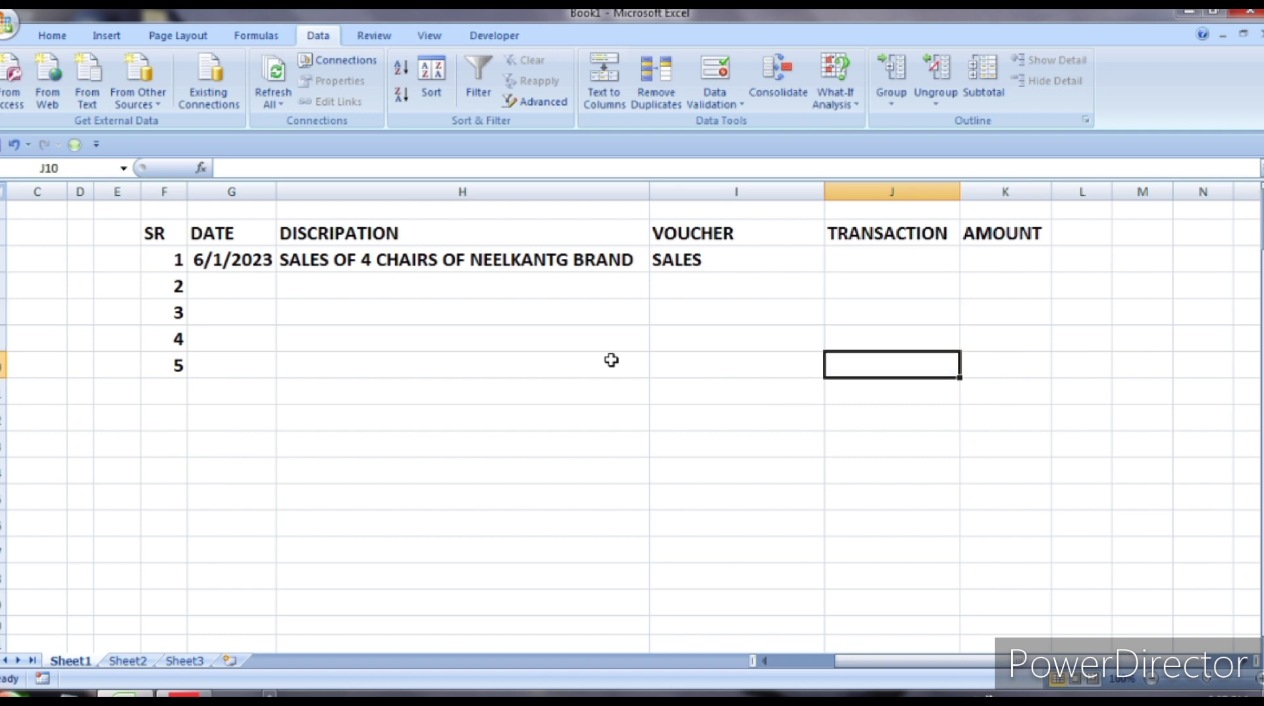
{"action": "key", "text": "Up"}
{"action": "key", "text": "Up"}
{"action": "key", "text": "Up"}
{"action": "key", "text": "shift+Down"}
{"action": "key", "text": "shift+Down"}
{"action": "key", "text": "shift+Down"}
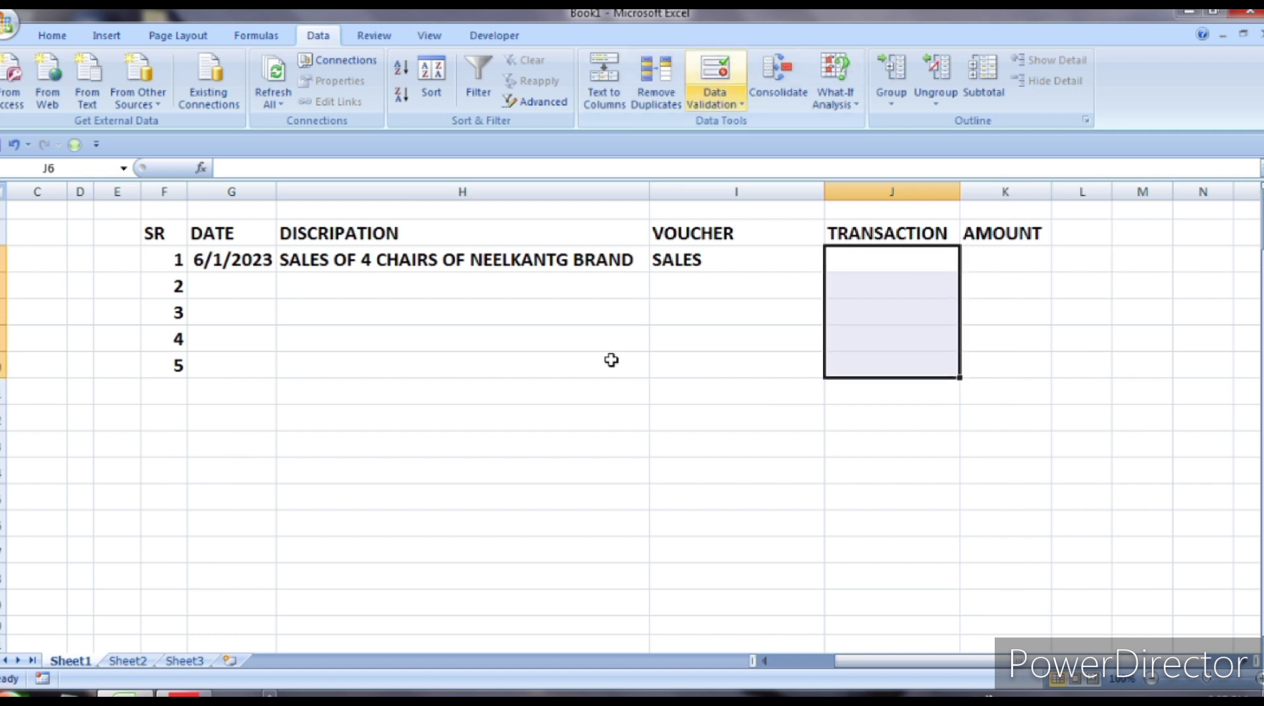
- Set the Data Validation Allow type to List for J6:J10
{"action": "key", "text": "alt+a"}
{"action": "key", "text": "v"}
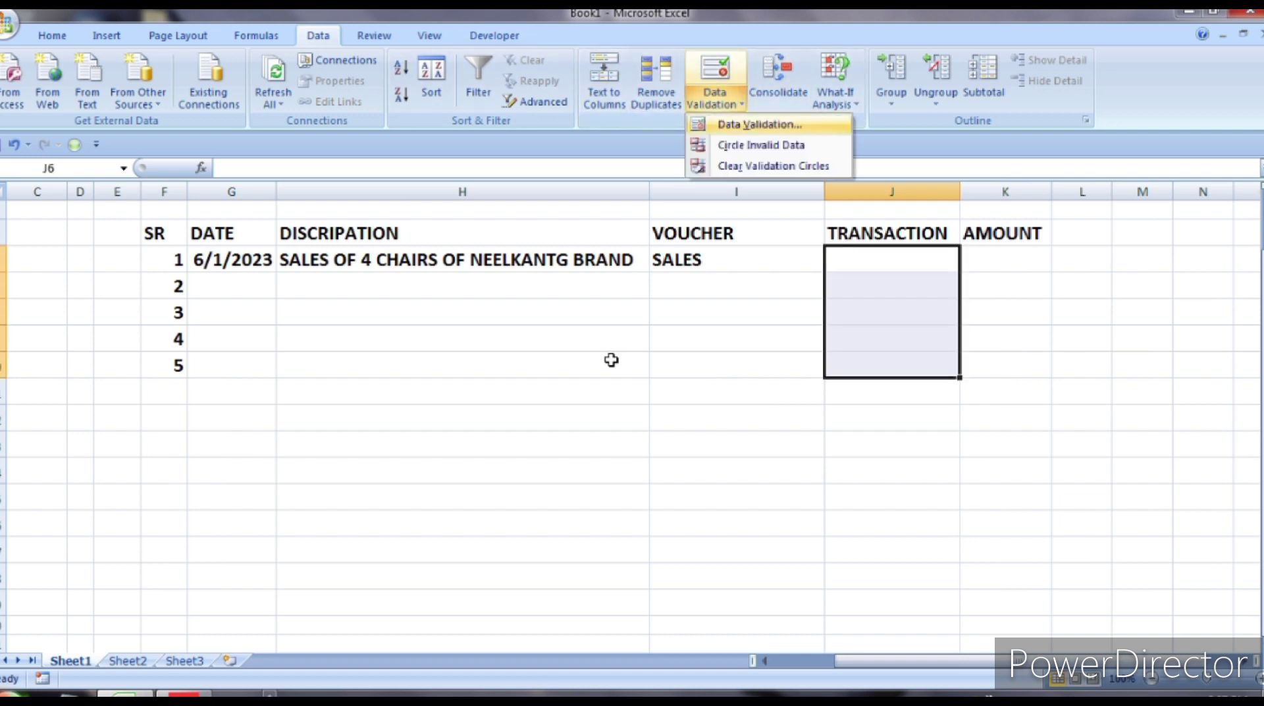
{"action": "key", "text": "Down"}
{"action": "key", "text": "Up"}
{"action": "key", "text": "Return"}
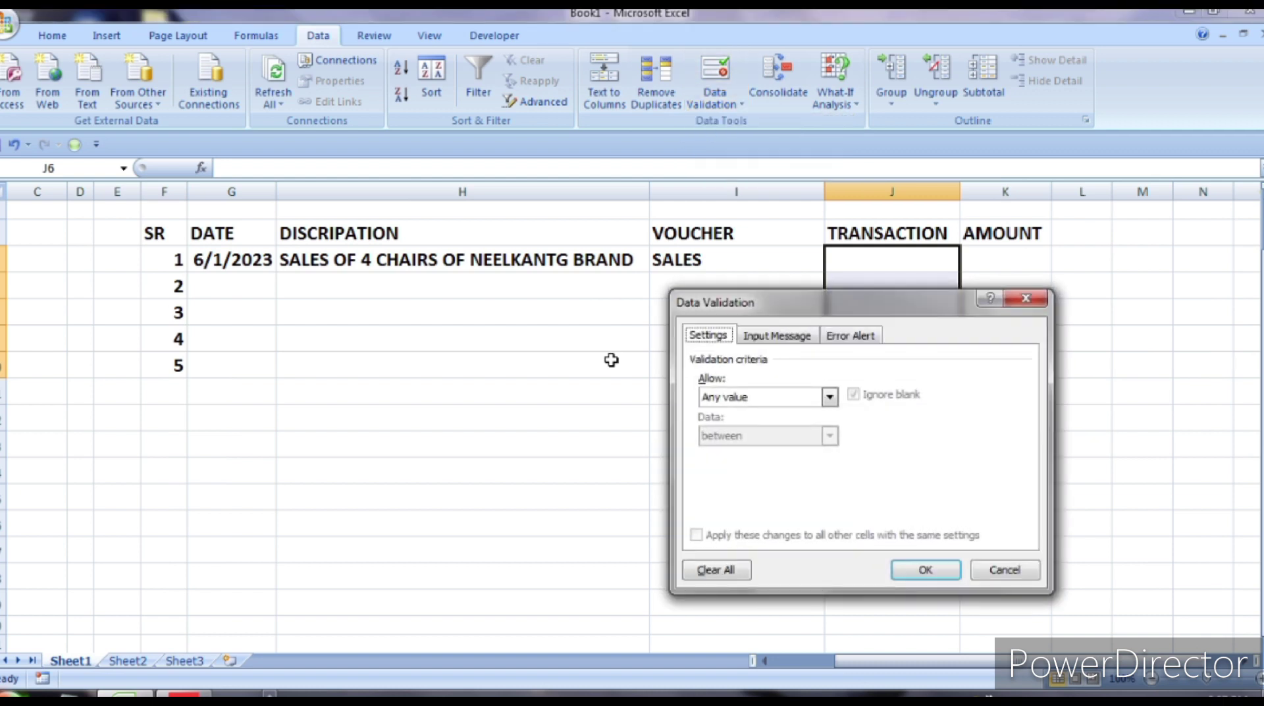
{"action": "key", "text": "Tab"}
{"action": "key", "text": "alt+Down"}
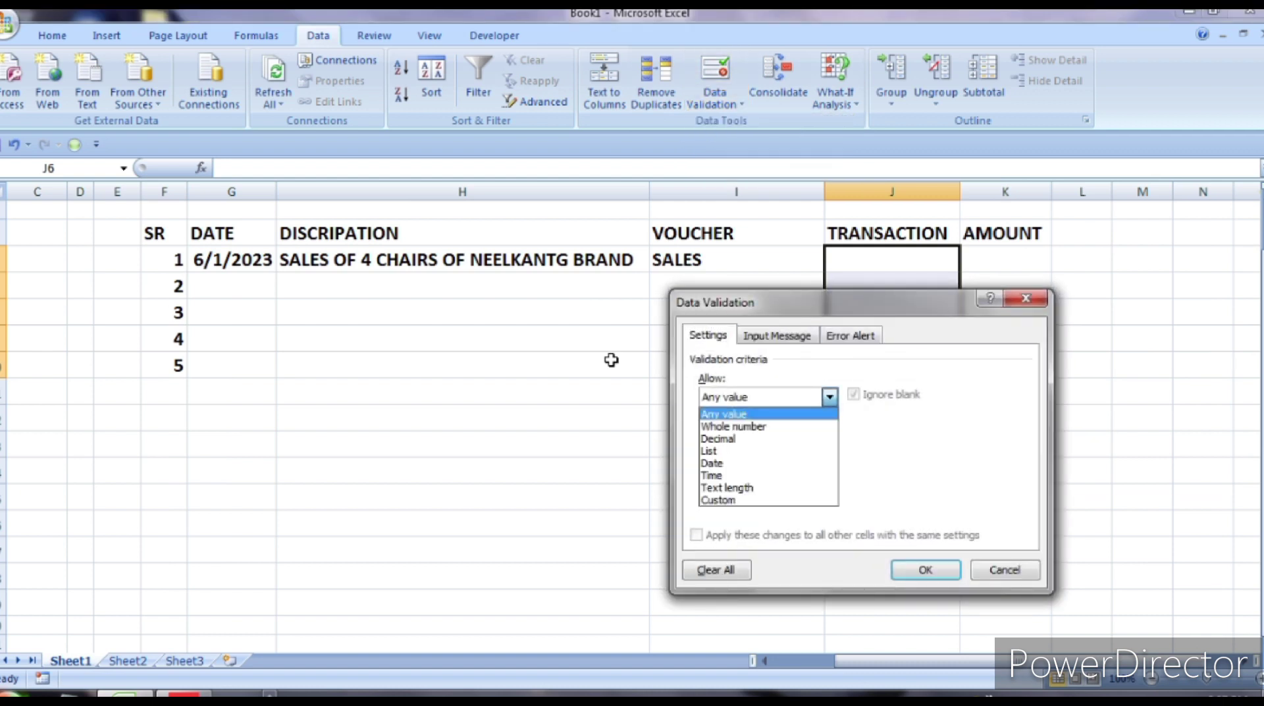
{"action": "key", "text": "Down"}
{"action": "key", "text": "Down"}
{"action": "key", "text": "Down"}
{"action": "key", "text": "Return"}
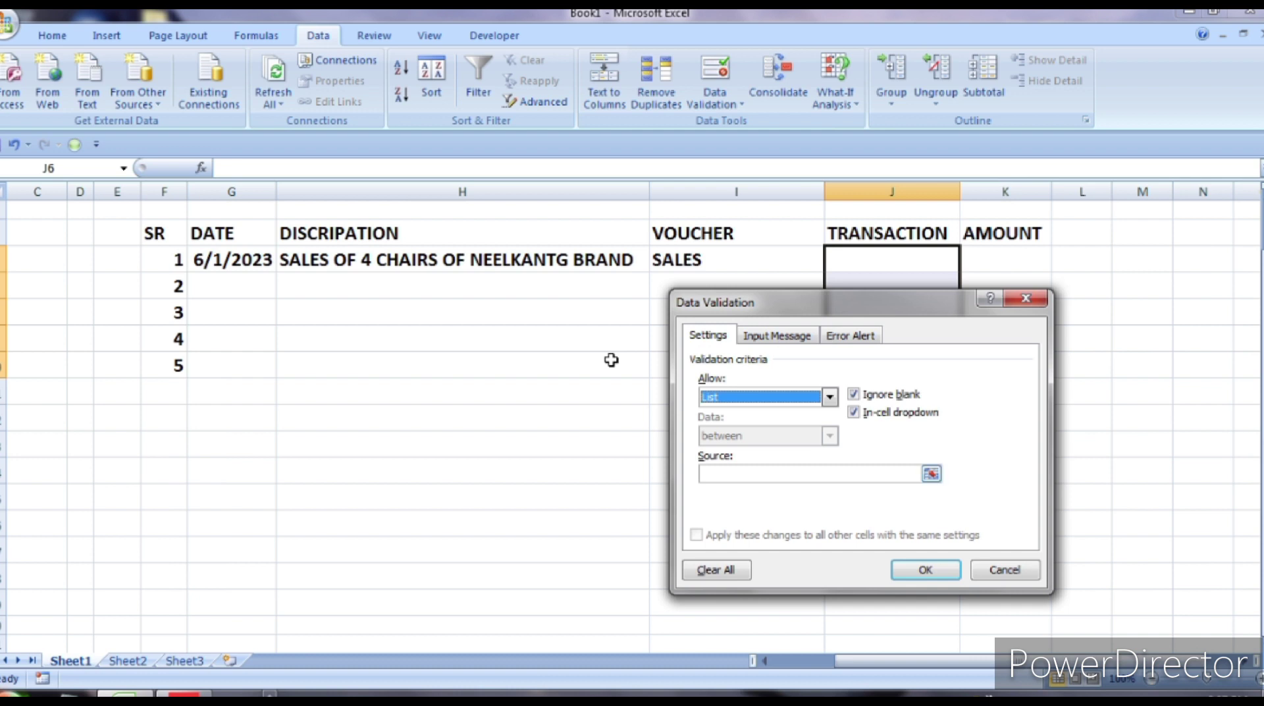
- Enter CASH, UPI, CARD as the list source and apply the validation
{"action": "key", "text": "alt+s"}
{"action": "type", "text": "c"}
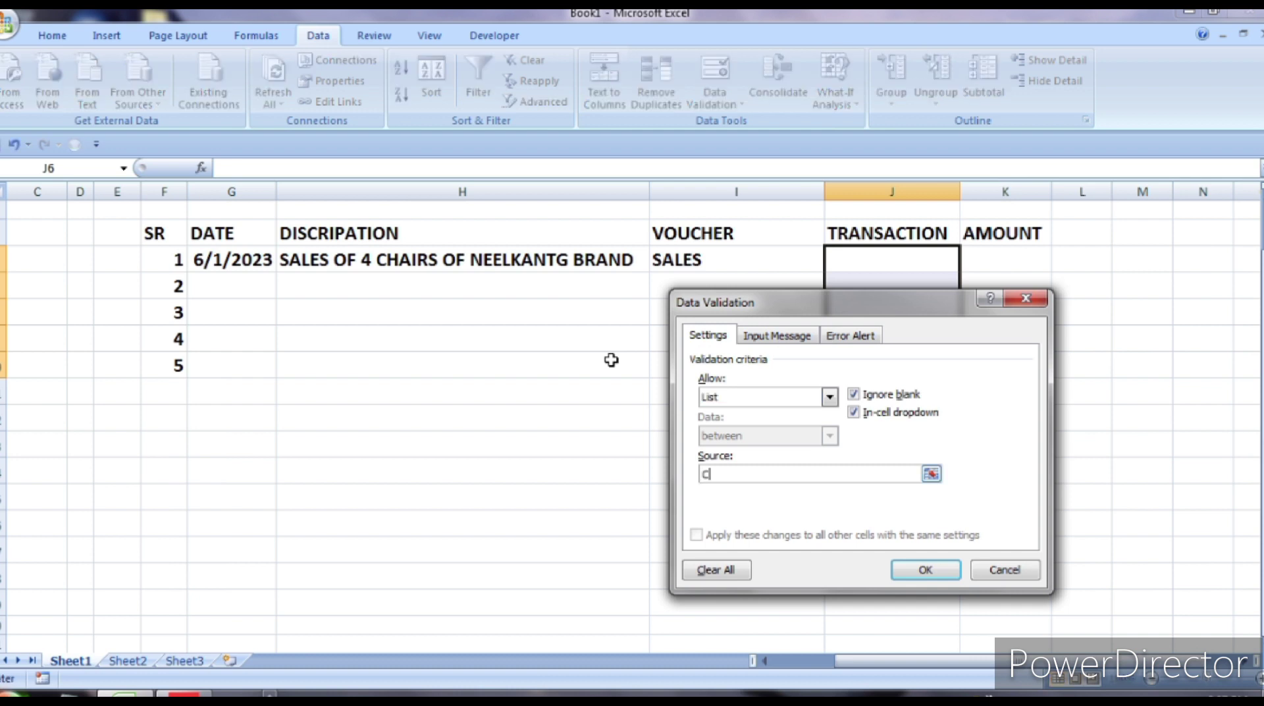
{"action": "type", "text": "ASH"}
{"action": "type", "text": ","}
{"action": "type", "text": "UP"}
{"action": "type", "text": "I, "}
{"action": "type", "text": "C"}
{"action": "type", "text": "ARD"}
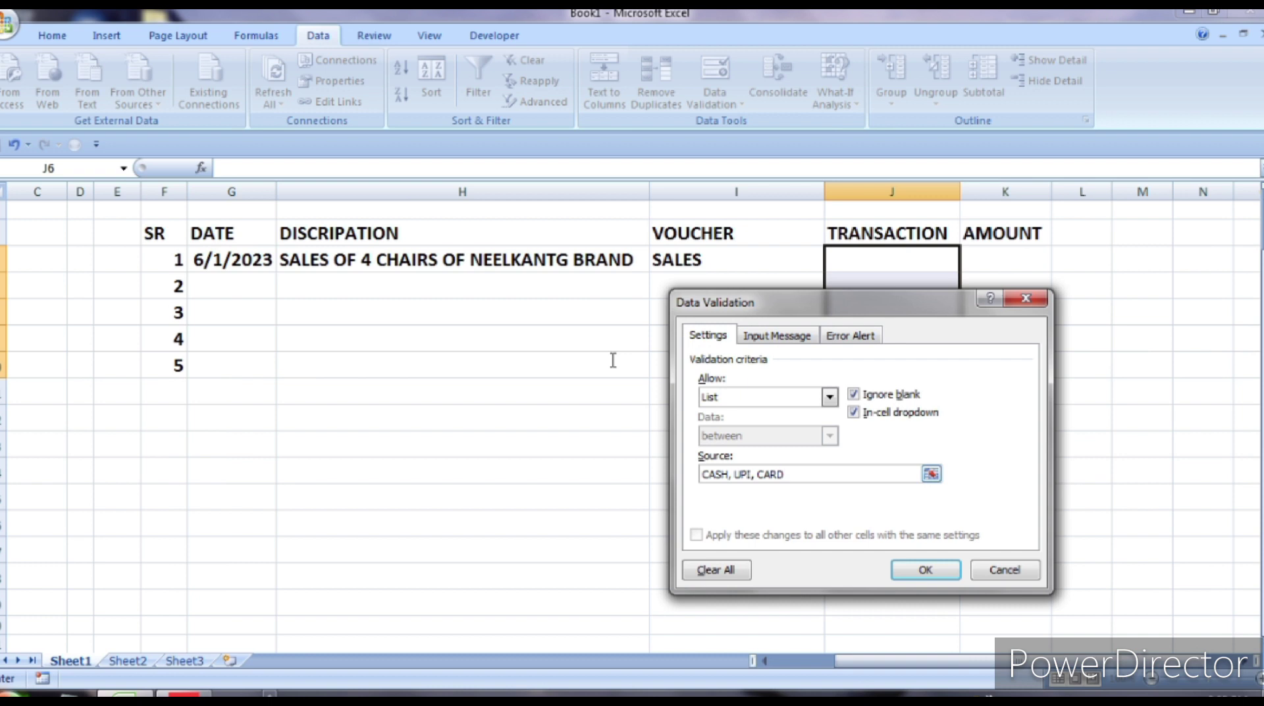
{"action": "key", "text": "Return"}
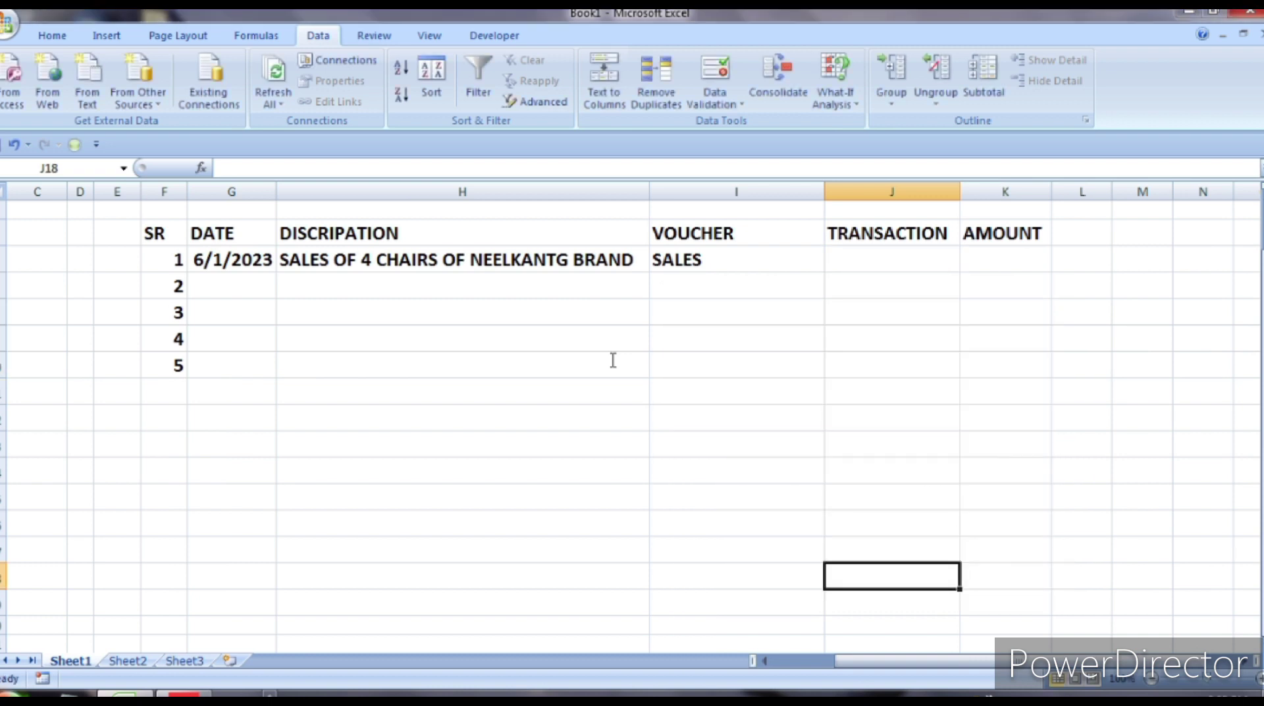
{"action": "key", "text": "Up"}
{"action": "key", "text": "Up"}
{"action": "key", "text": "Up"}
{"action": "key", "text": "shift+Down"}
{"action": "key", "text": "shift+Down"}
{"action": "key", "text": "shift+Down"}
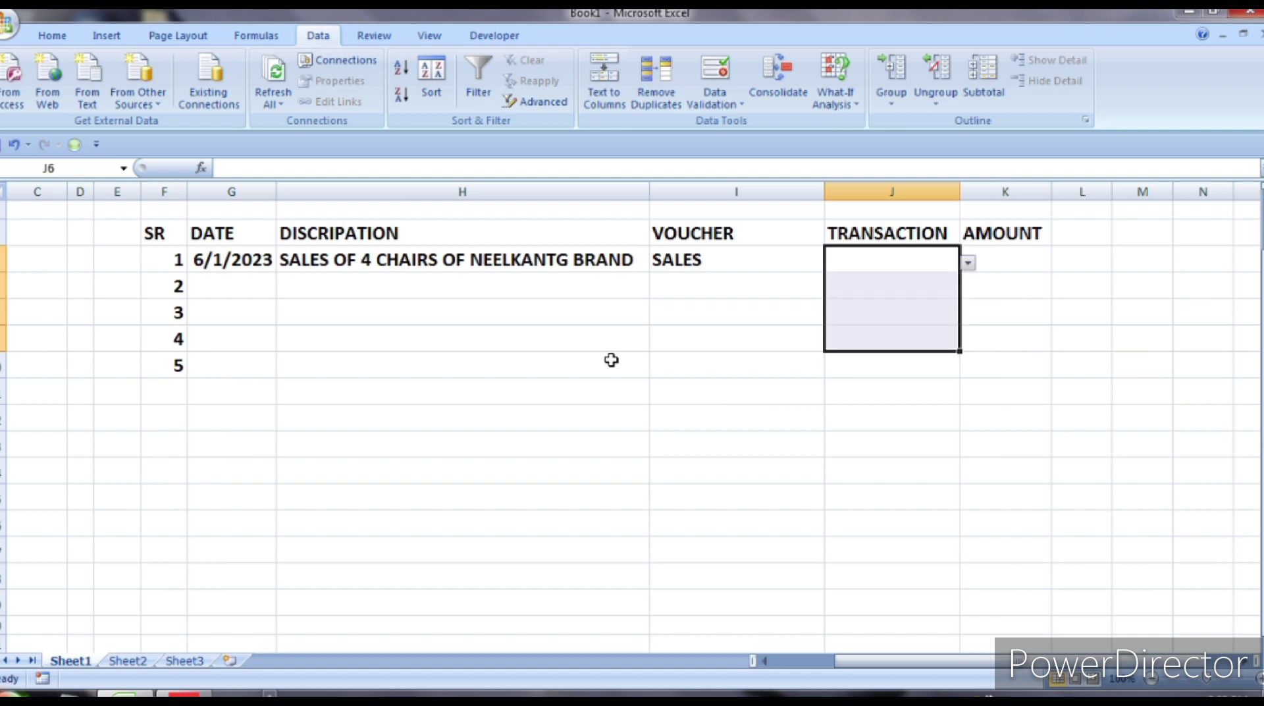
{"action": "key", "text": "alt+Down"}
{"action": "key", "text": "Down"}
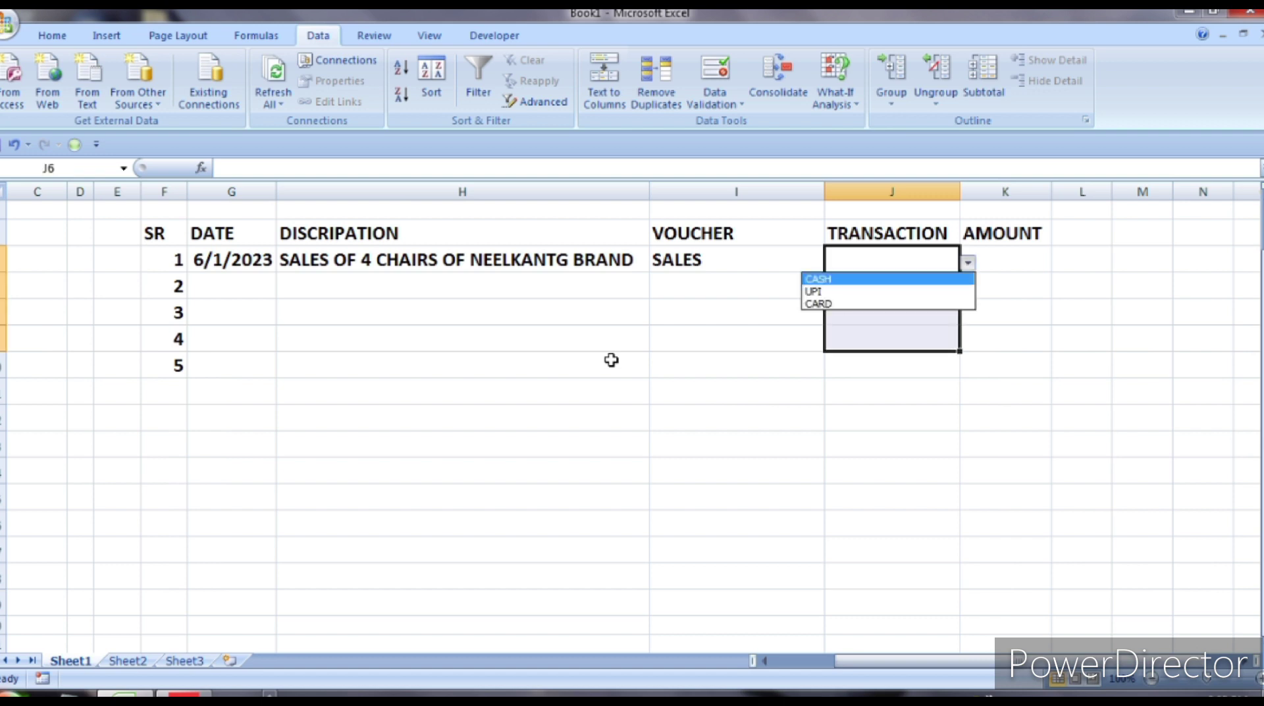
{"action": "key", "text": "Down"}
{"action": "key", "text": "Up"}
{"action": "key", "text": "Return"}
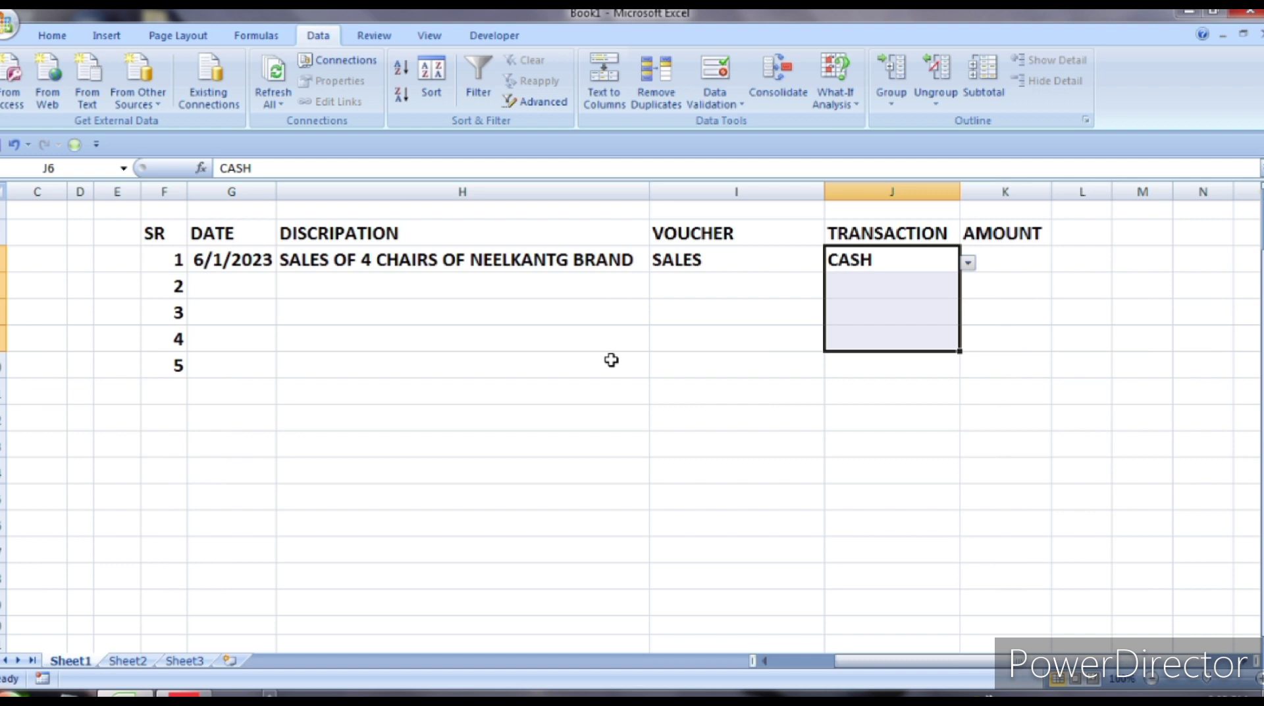
{"action": "key", "text": "Tab"}
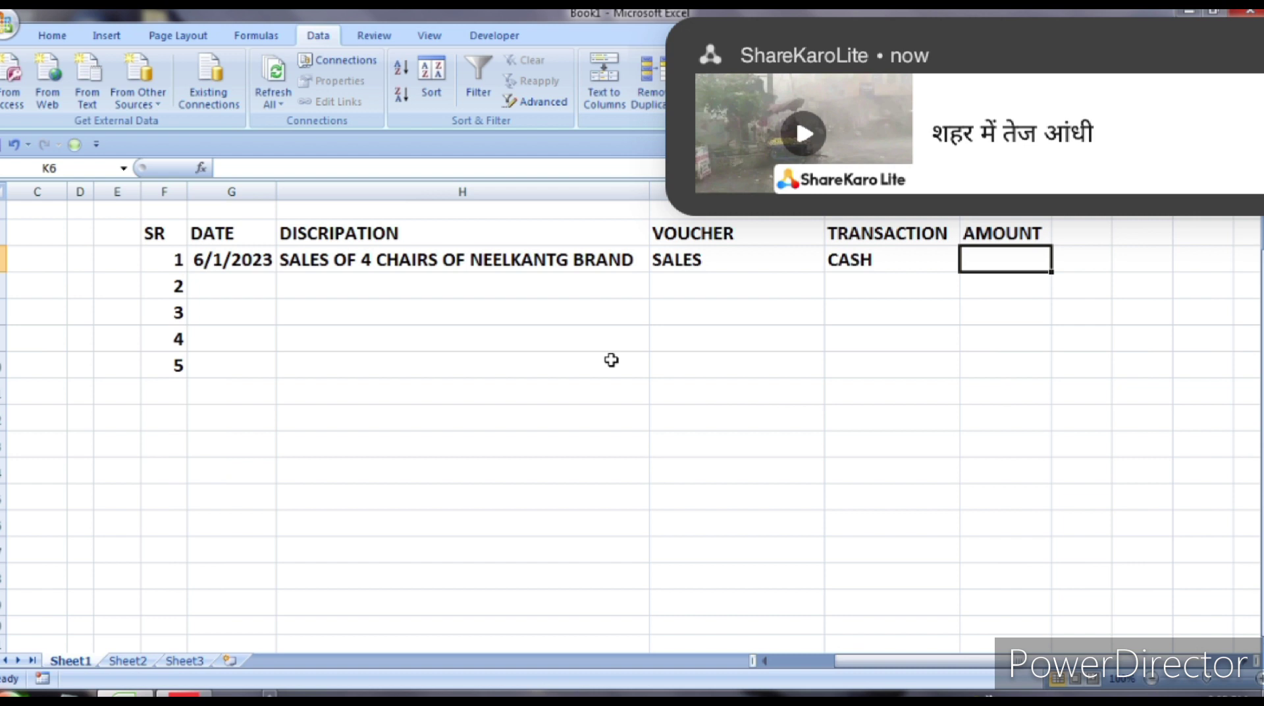
{"action": "type", "text": "4*"}
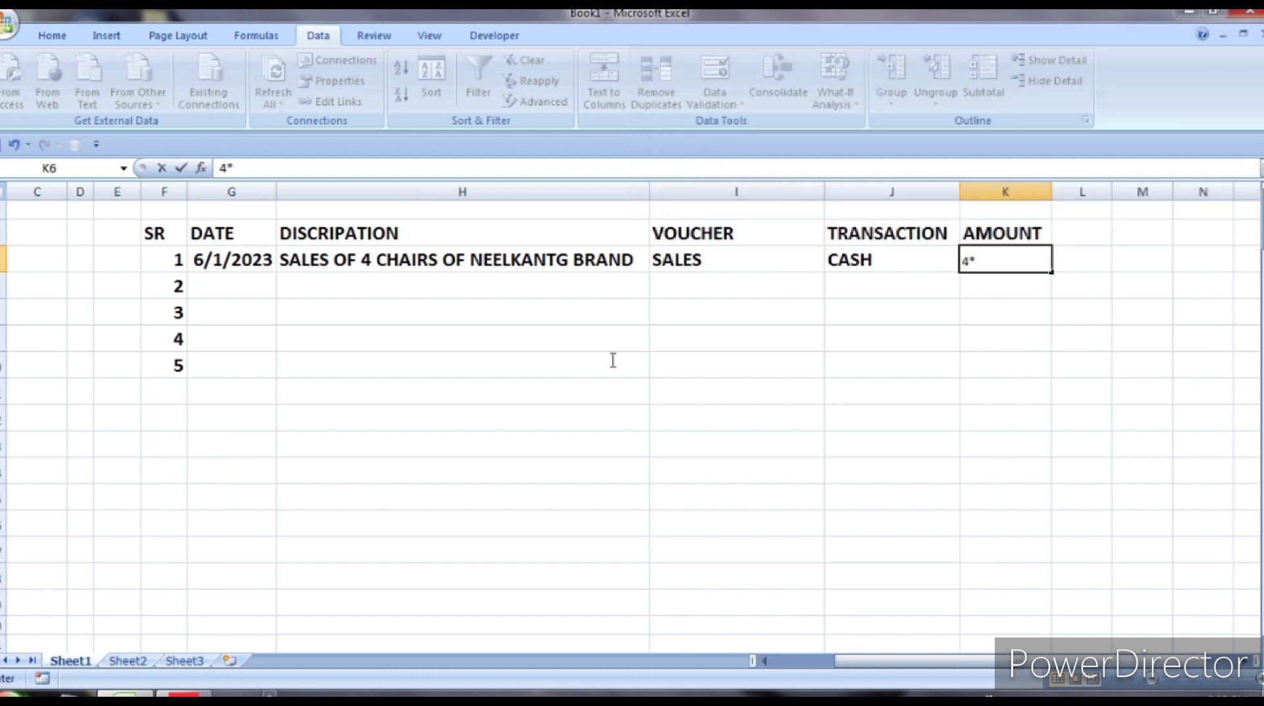
{"action": "type", "text": "6"}
{"action": "type", "text": "00"}
{"action": "key", "text": "Return"}
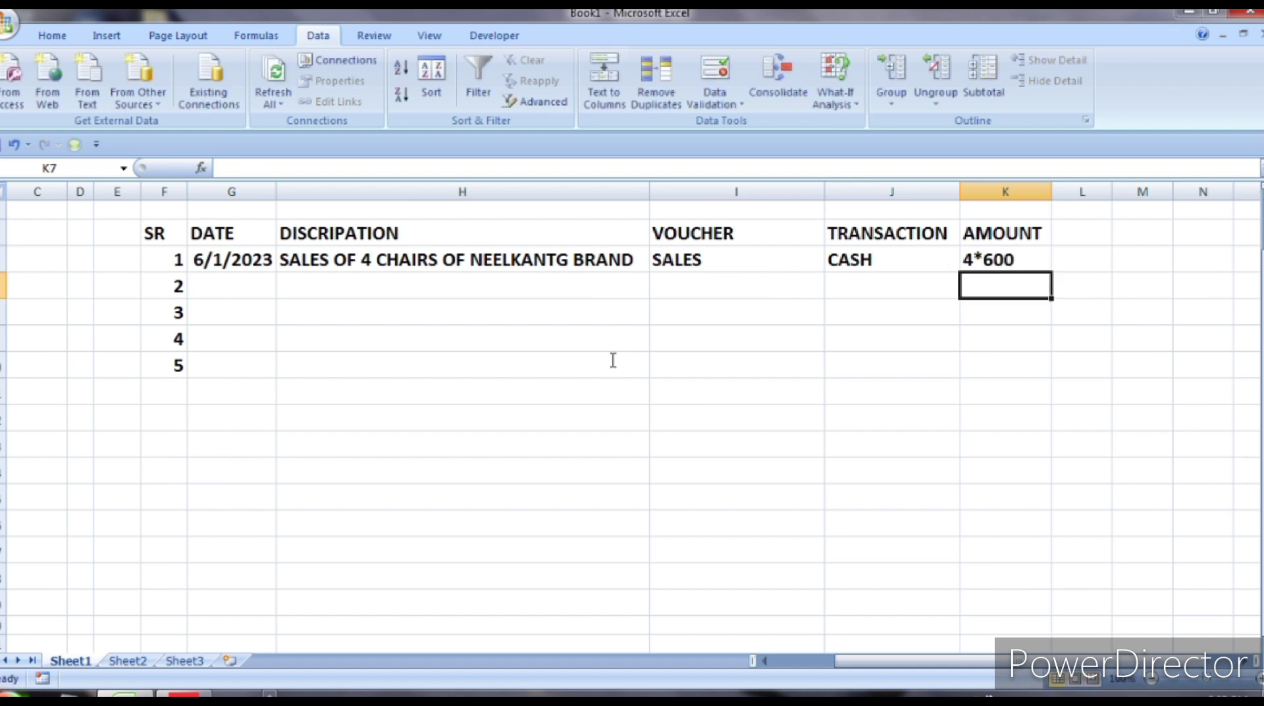
{"action": "key", "text": "Up"}
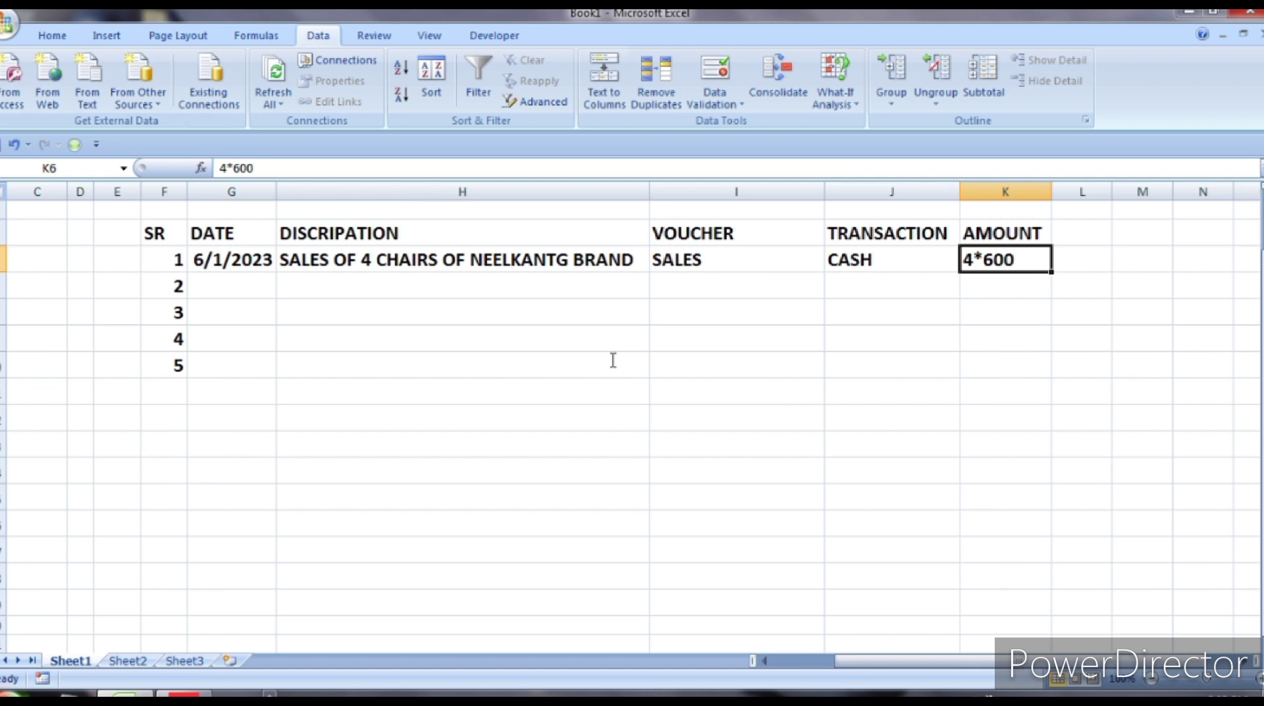
{"action": "key", "text": "F2"}
{"action": "key", "text": "Home"}
{"action": "type", "text": "="}
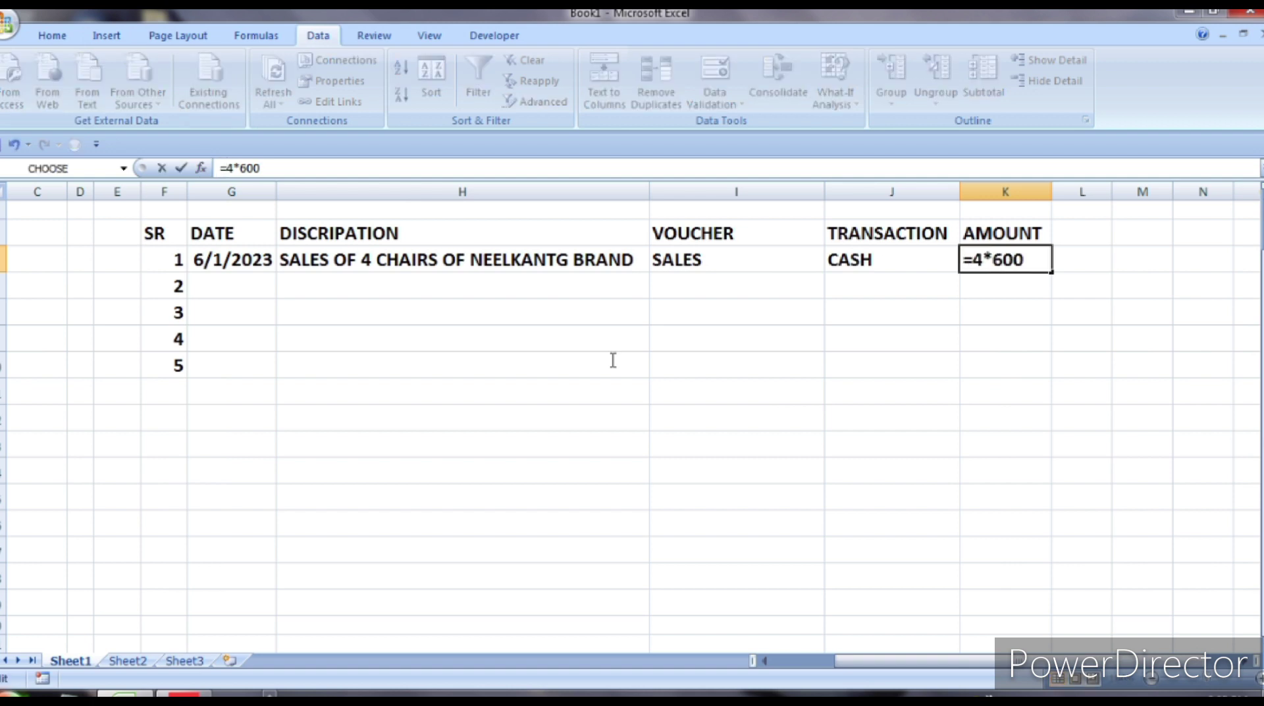
{"action": "key", "text": "Return"}
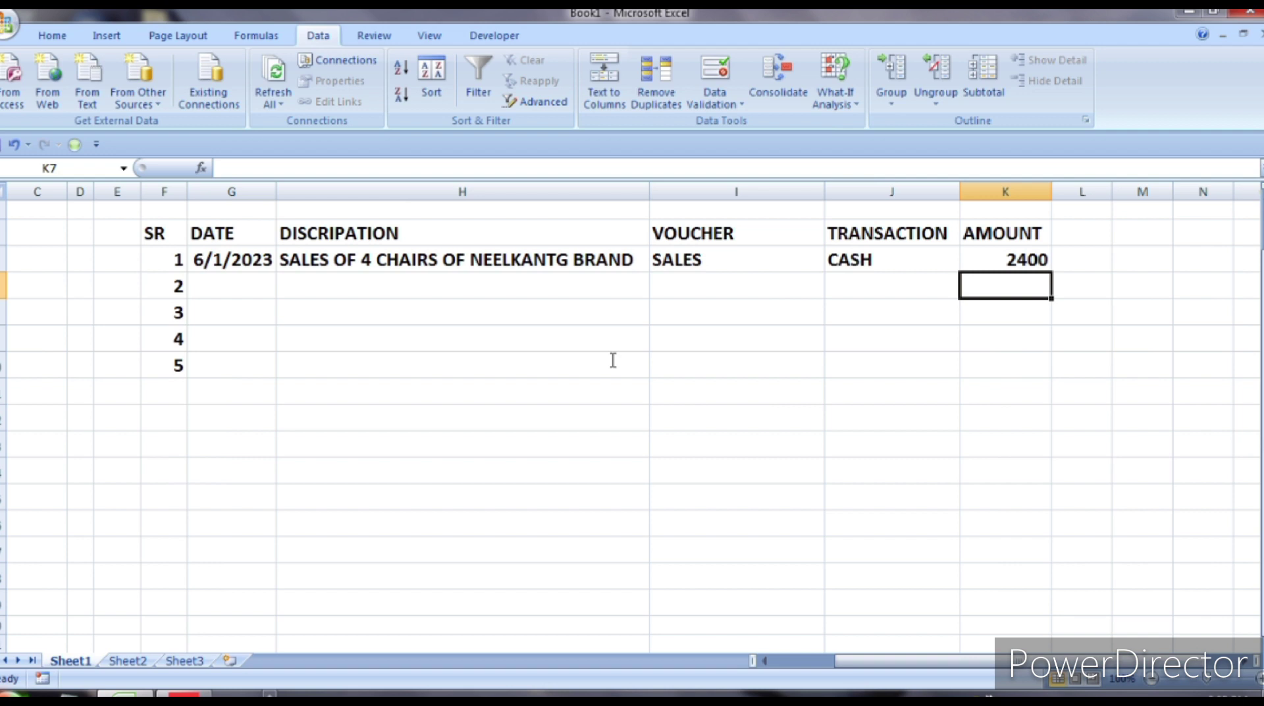
{"action": "key", "text": "Up"}
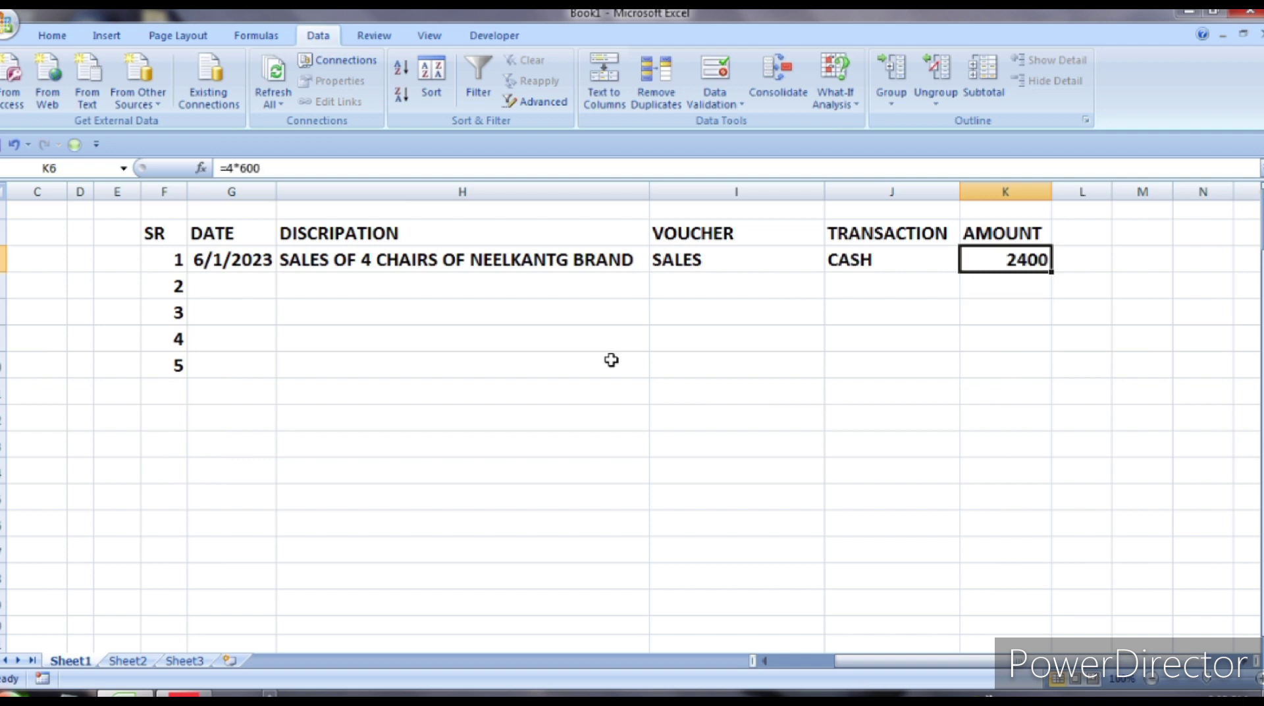
{"action": "key", "text": "Delete"}
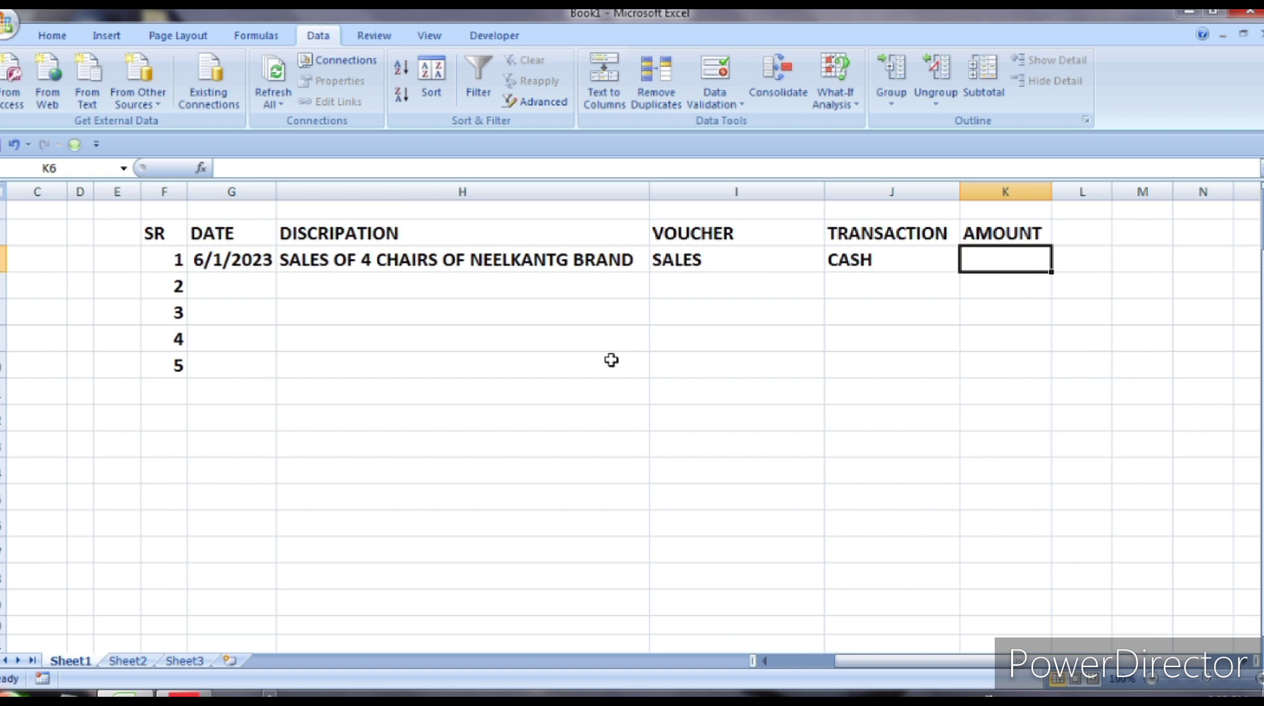
{"action": "key", "text": "Up"}
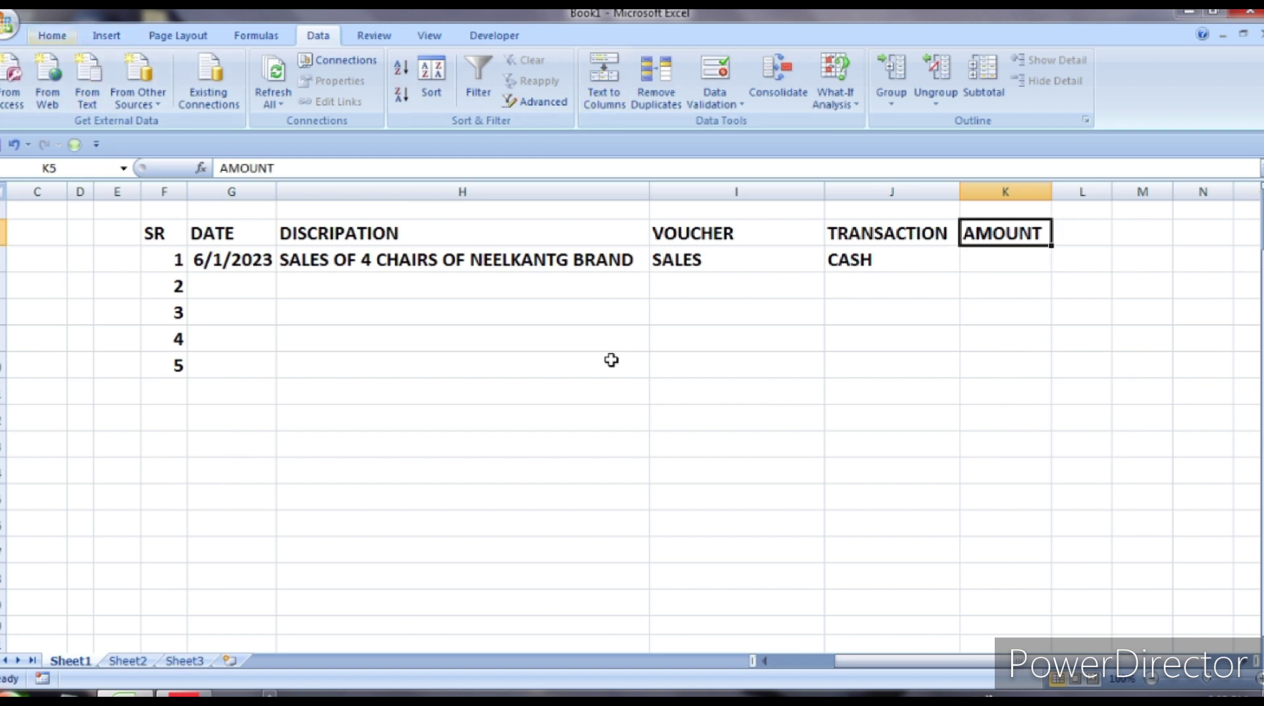
- Insert two blank sheet columns at K, before the AMOUNT column
{"action": "key", "text": "alt+h"}
{"action": "key", "text": "i"}
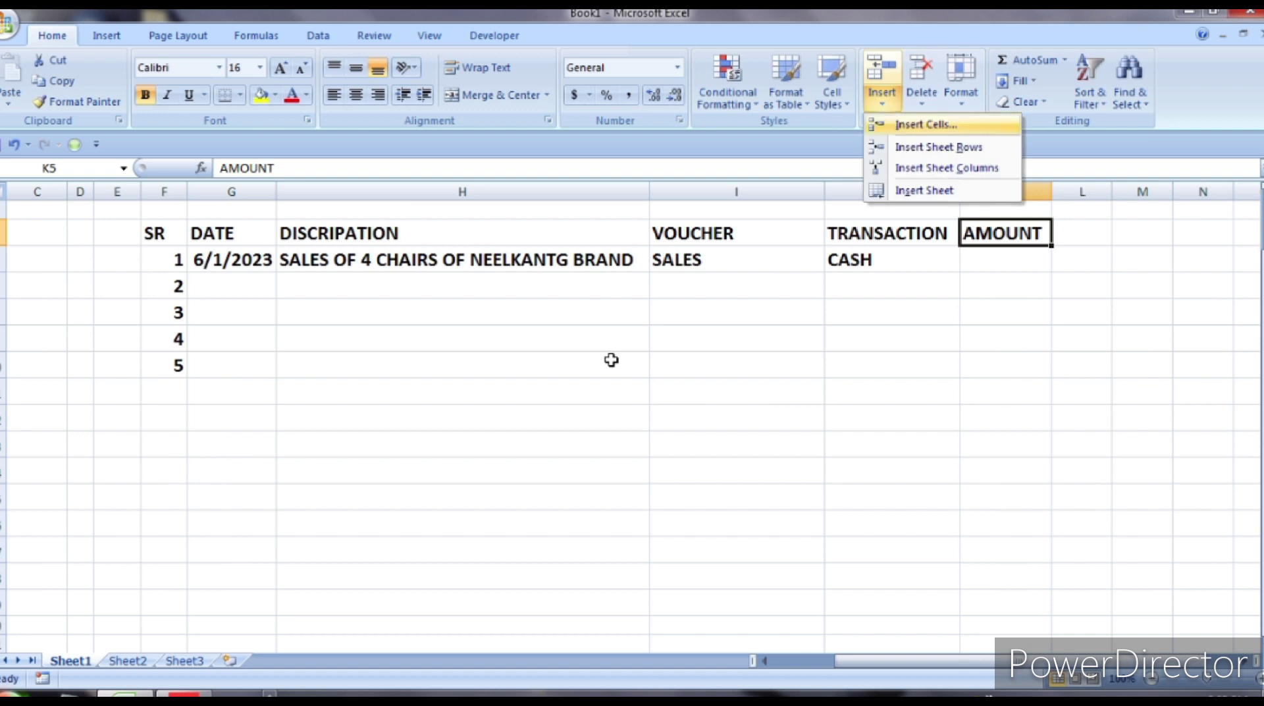
{"action": "key", "text": "Down"}
{"action": "key", "text": "Down"}
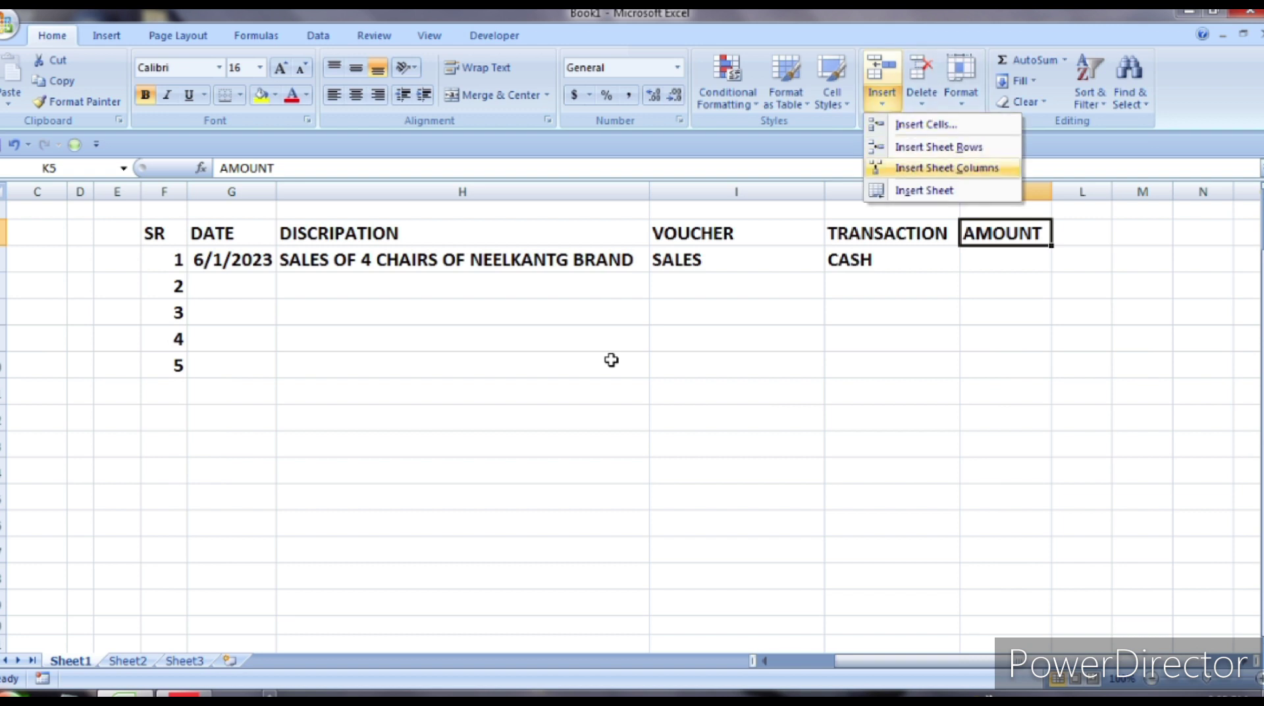
{"action": "key", "text": "Return"}
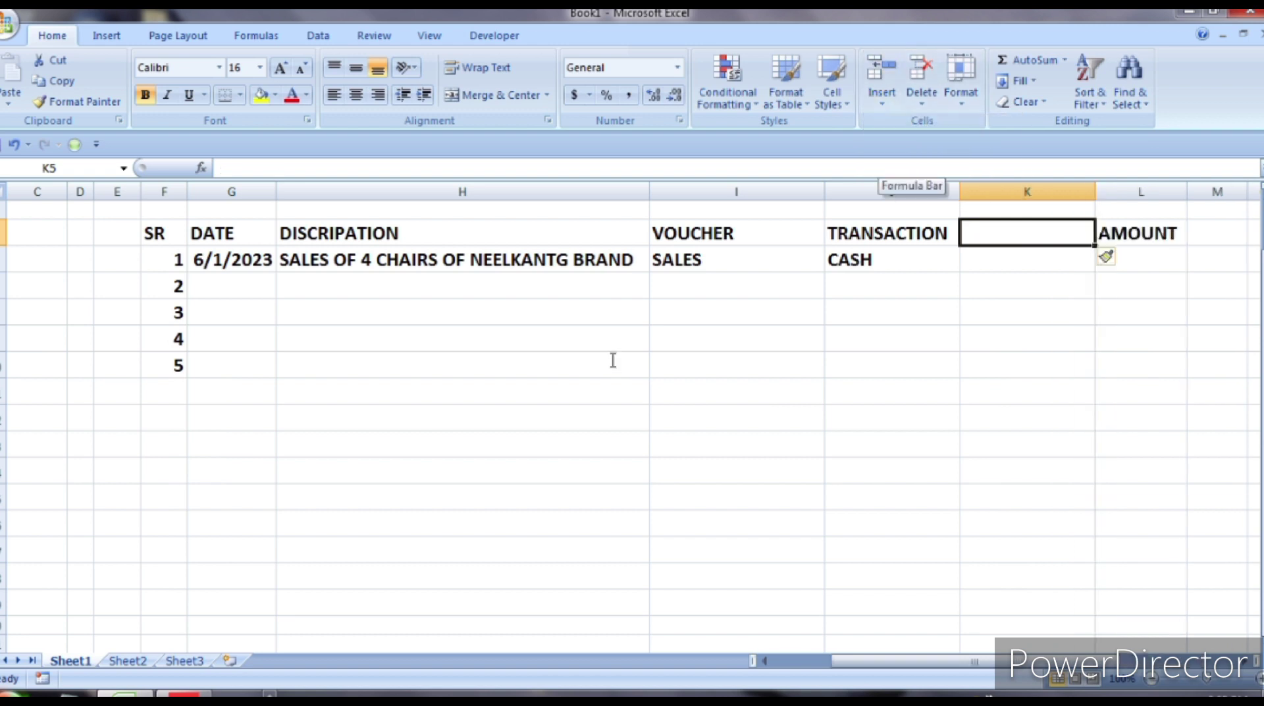
{"action": "key", "text": "alt+h"}
{"action": "key", "text": "i"}
{"action": "key", "text": "Down"}
{"action": "key", "text": "Down"}
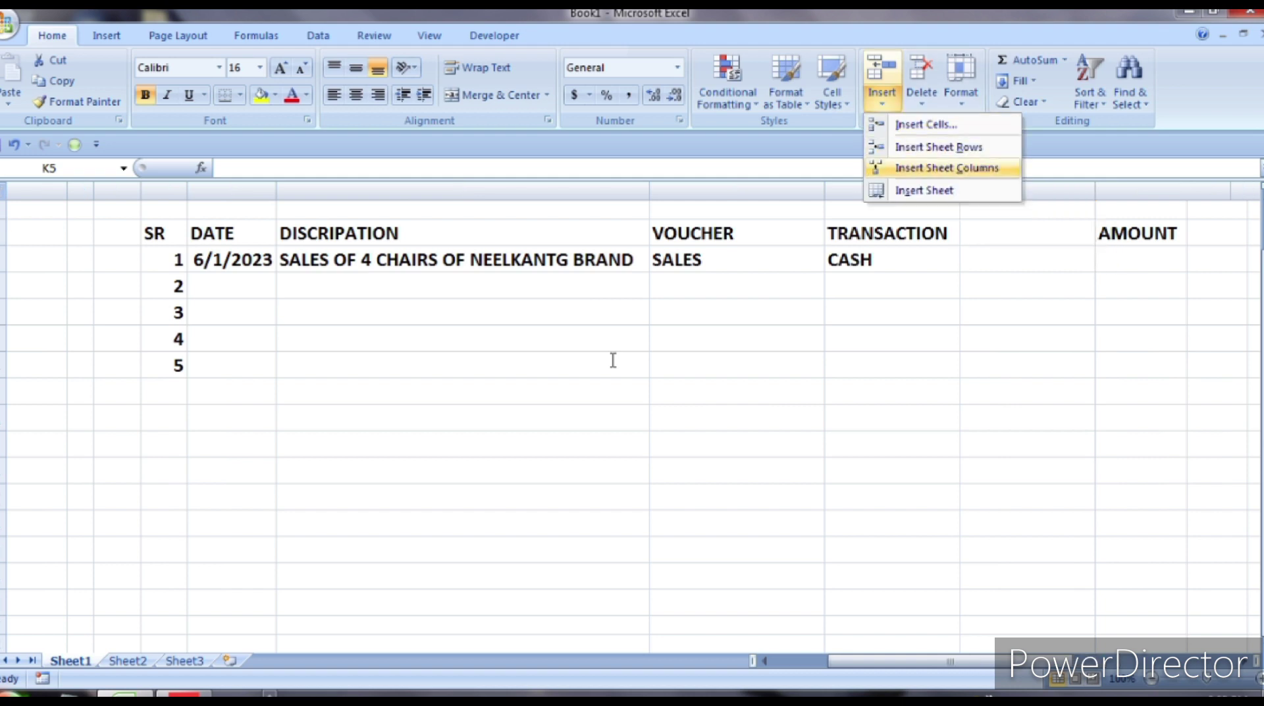
{"action": "key", "text": "Return"}
{"action": "scroll", "coordinate": [613, 360], "scroll_direction": "right", "scroll_amount": 2}
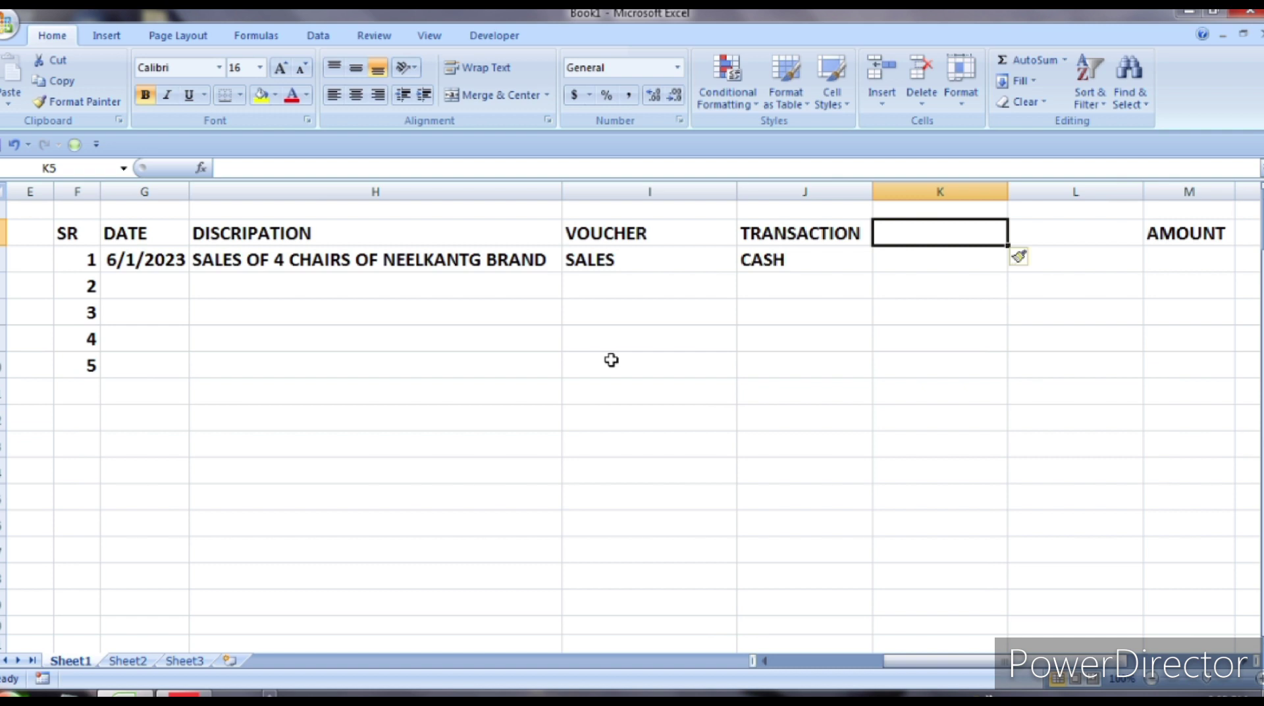
- Label the new columns QTY in K5 and RATE in L5
{"action": "type", "text": "QTY"}
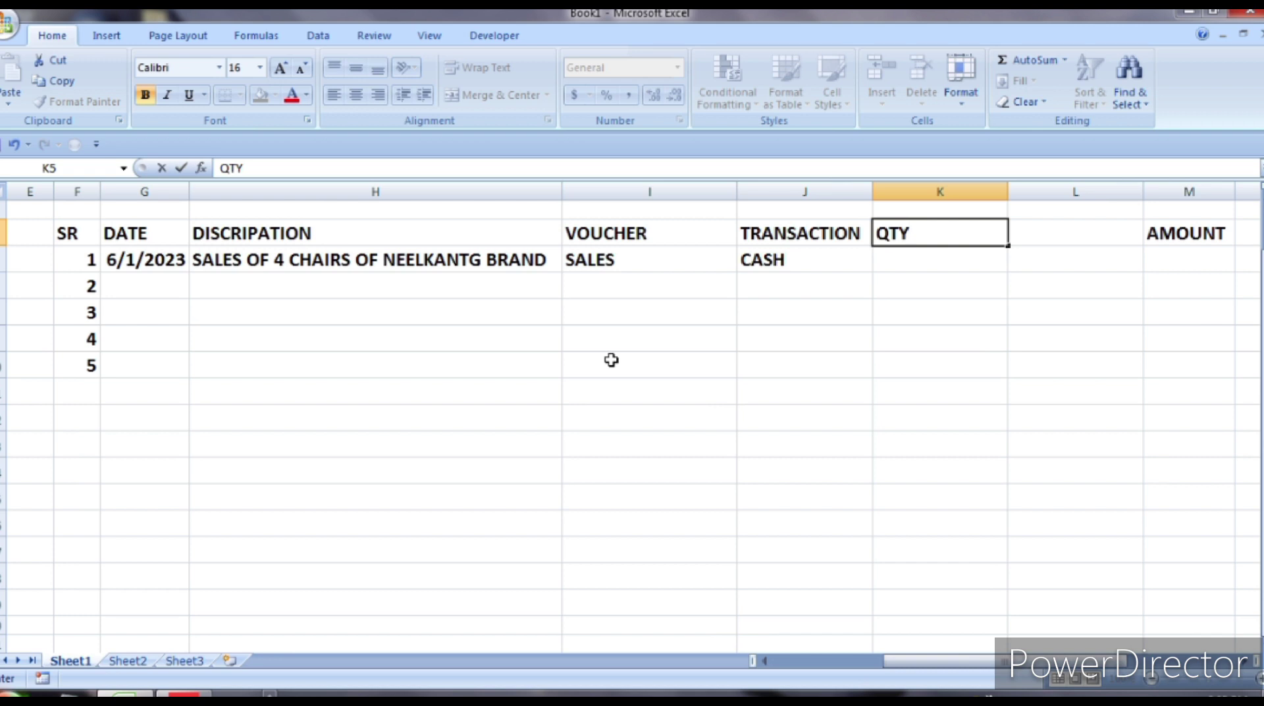
{"action": "key", "text": "Tab"}
{"action": "type", "text": "R"}
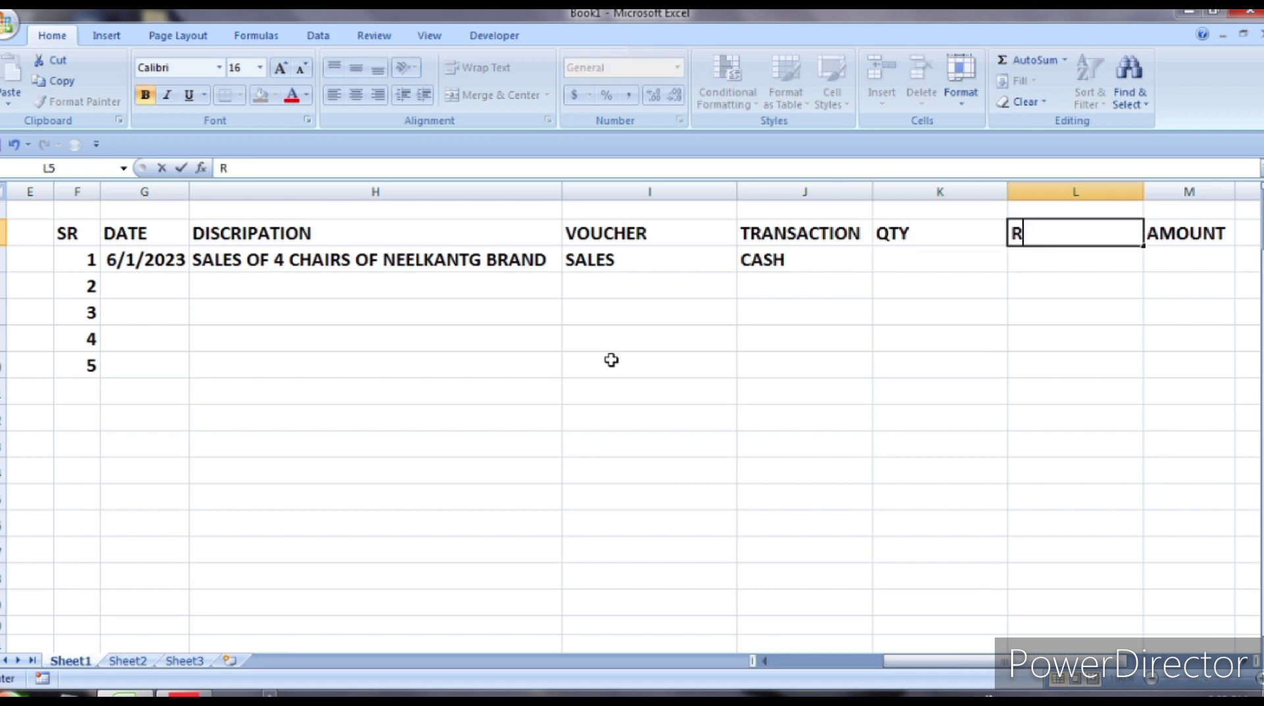
{"action": "type", "text": "ATE"}
{"action": "key", "text": "Return"}
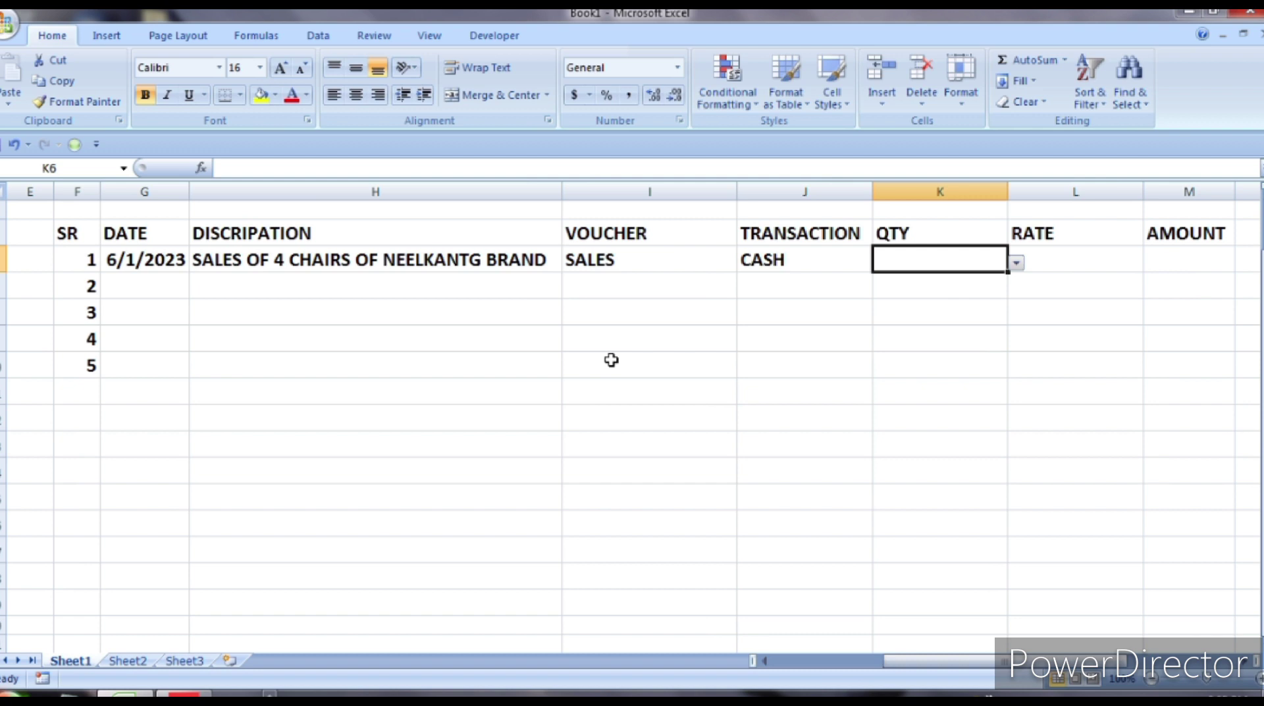
{"action": "key", "text": "Tab"}
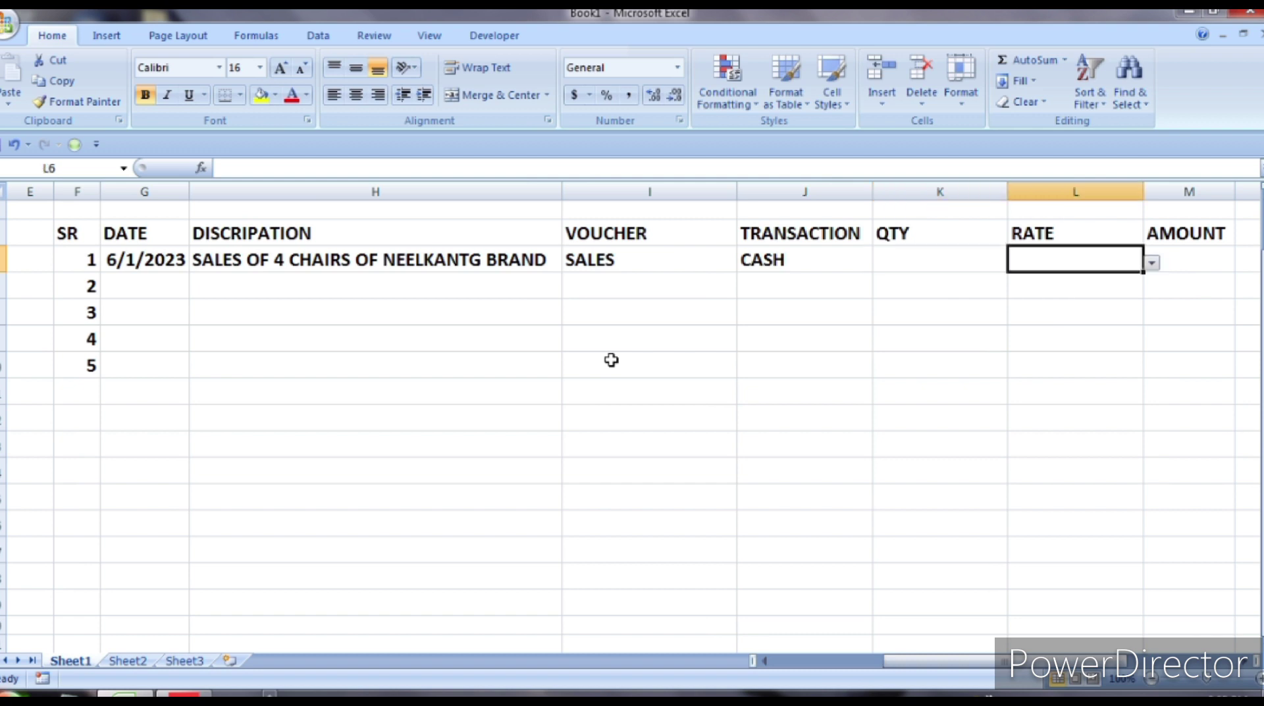
{"action": "key", "text": "Tab"}
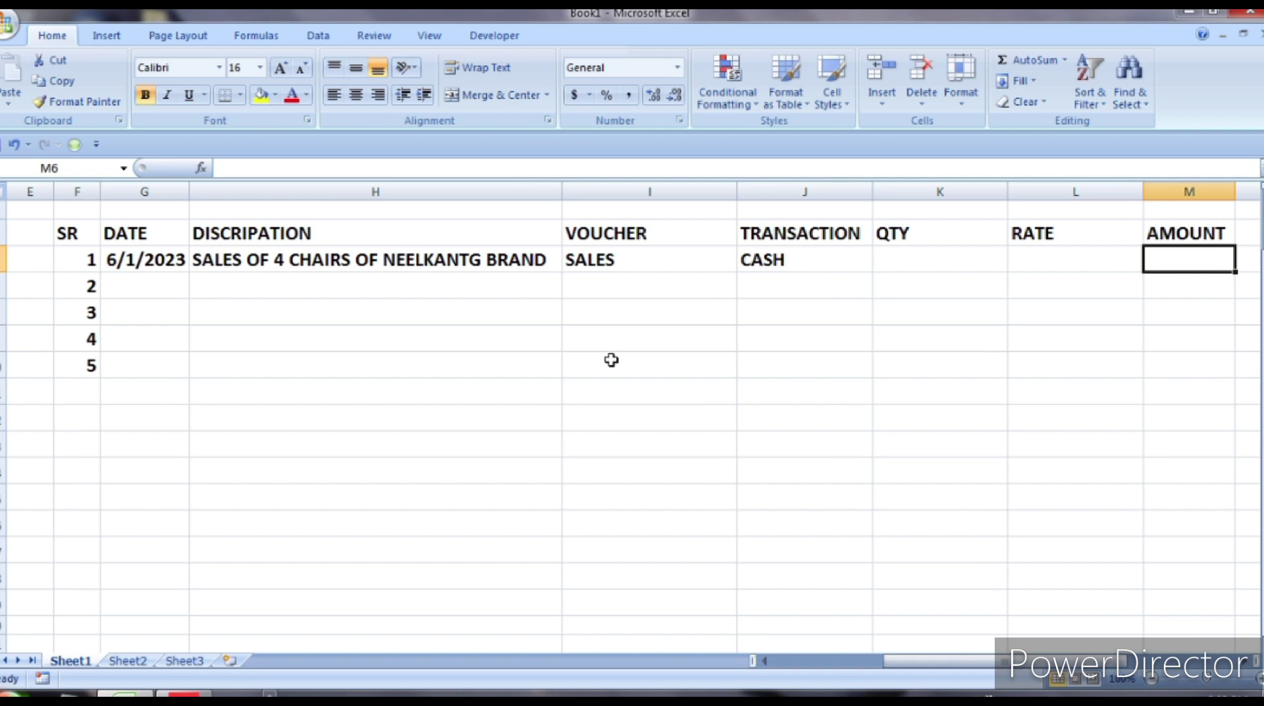
- Enter =4*600, then undo back to the layout without the QTY and RATE columns
{"action": "type", "text": "="}
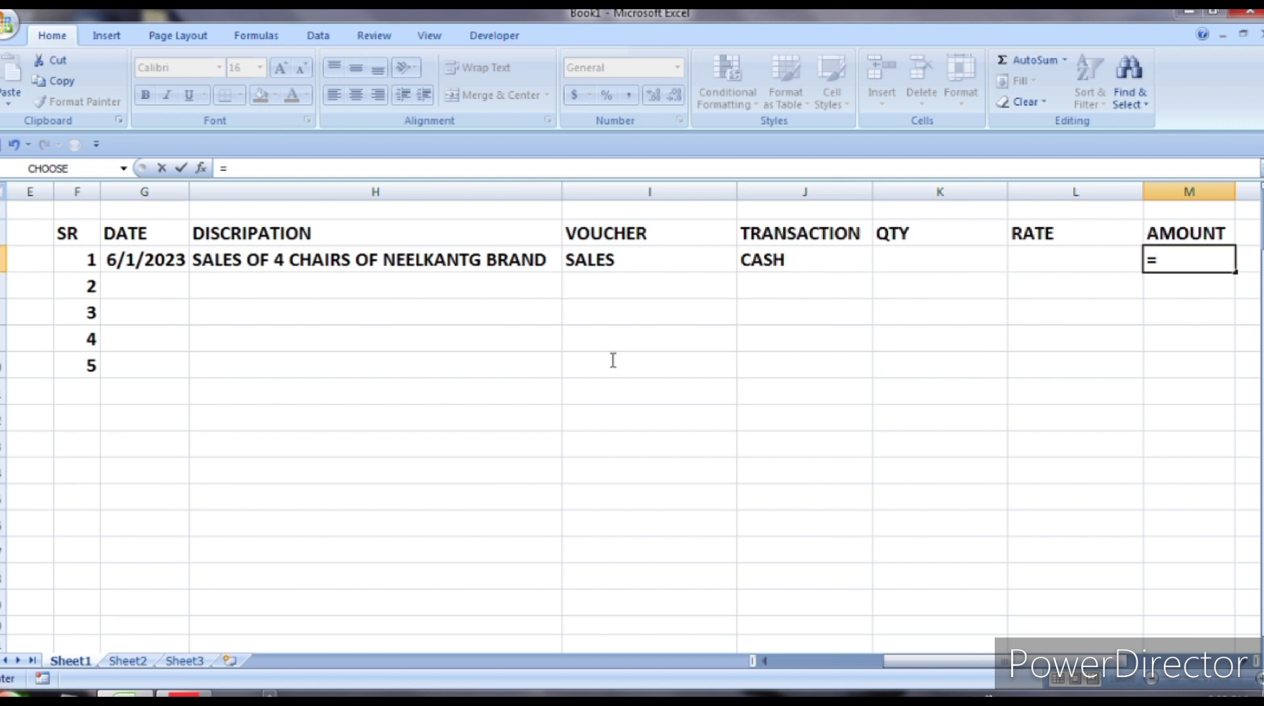
{"action": "type", "text": "4*"}
{"action": "type", "text": "600"}
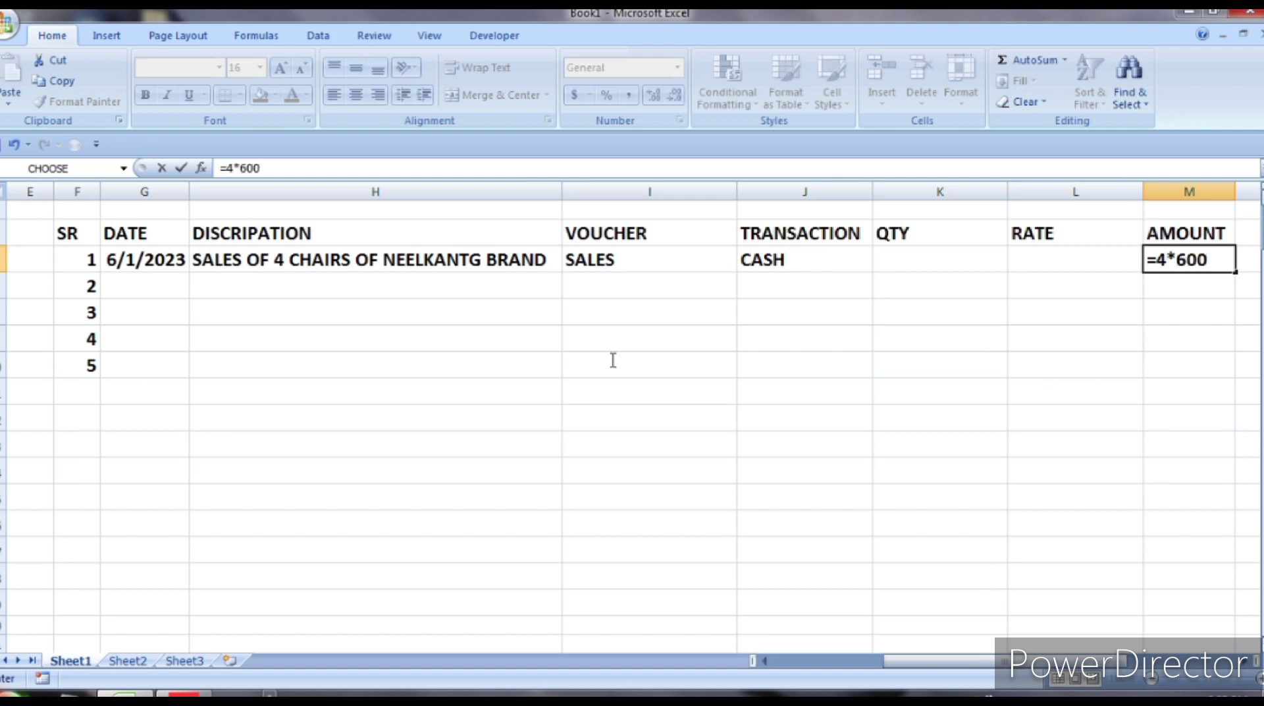
{"action": "key", "text": "Return"}
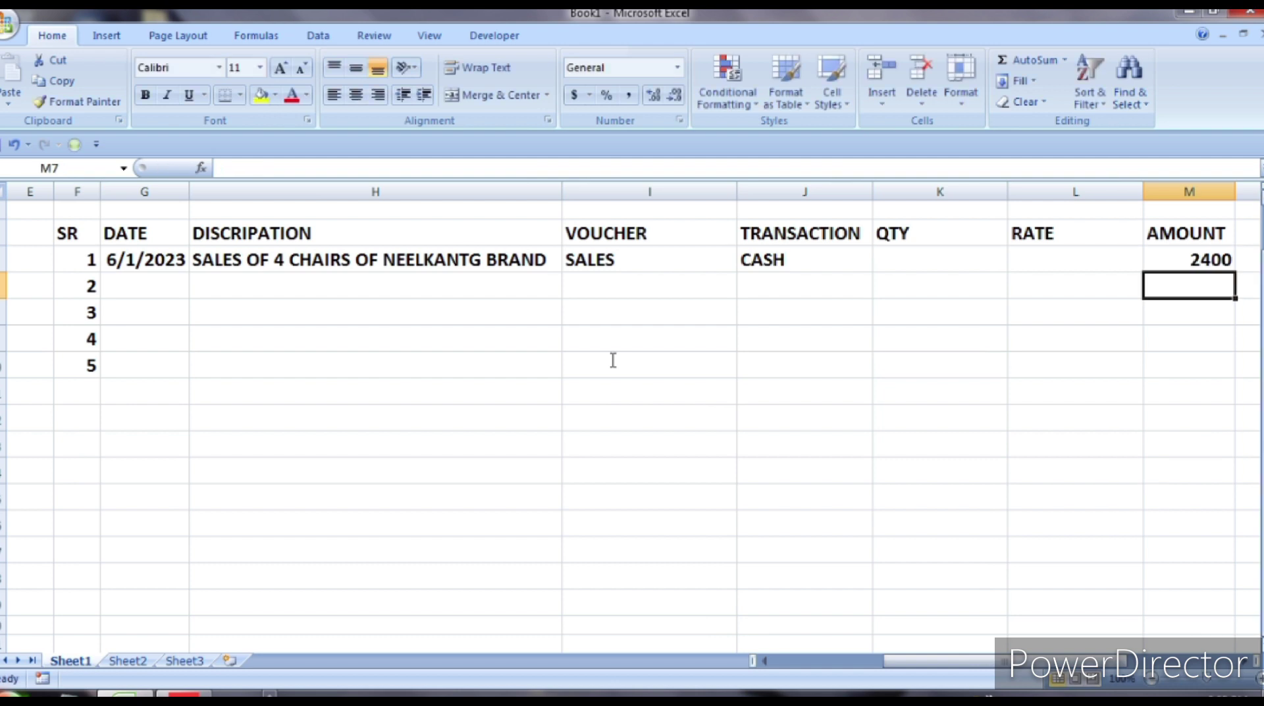
{"action": "key", "text": "ctrl+z"}
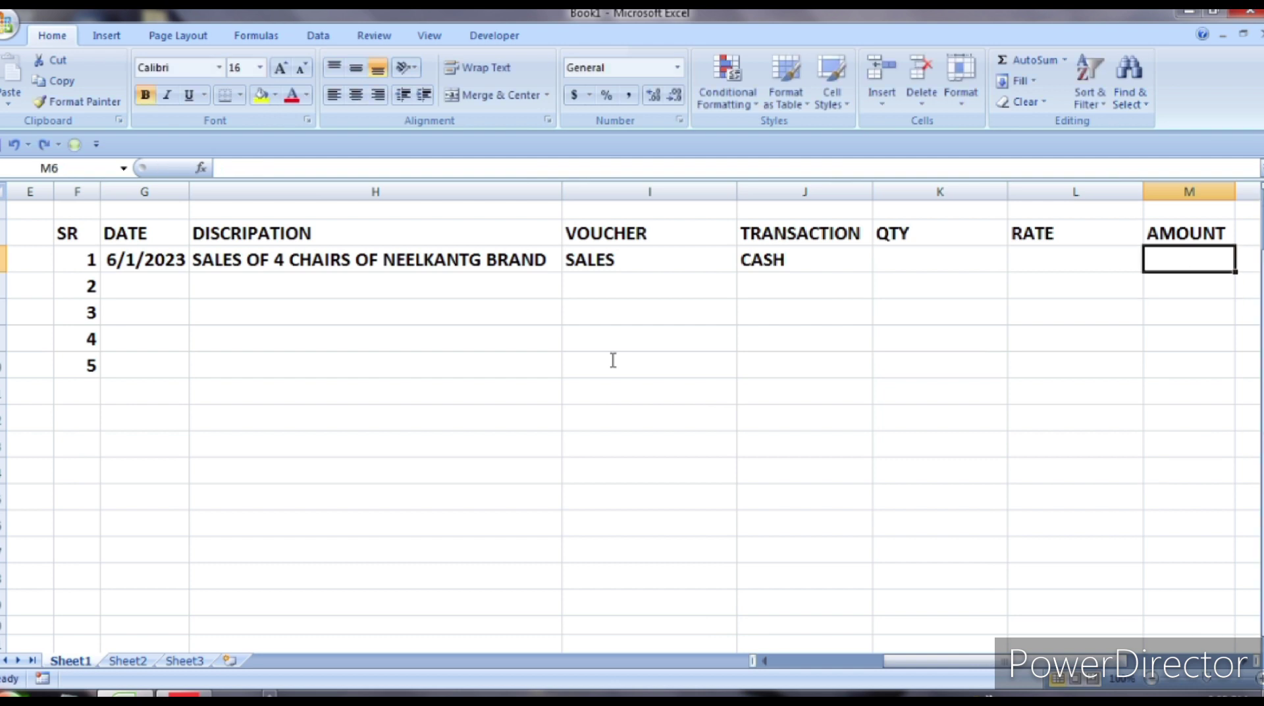
{"action": "key", "text": "ctrl+z"}
{"action": "key", "text": "ctrl+z"}
{"action": "key", "text": "ctrl+z"}
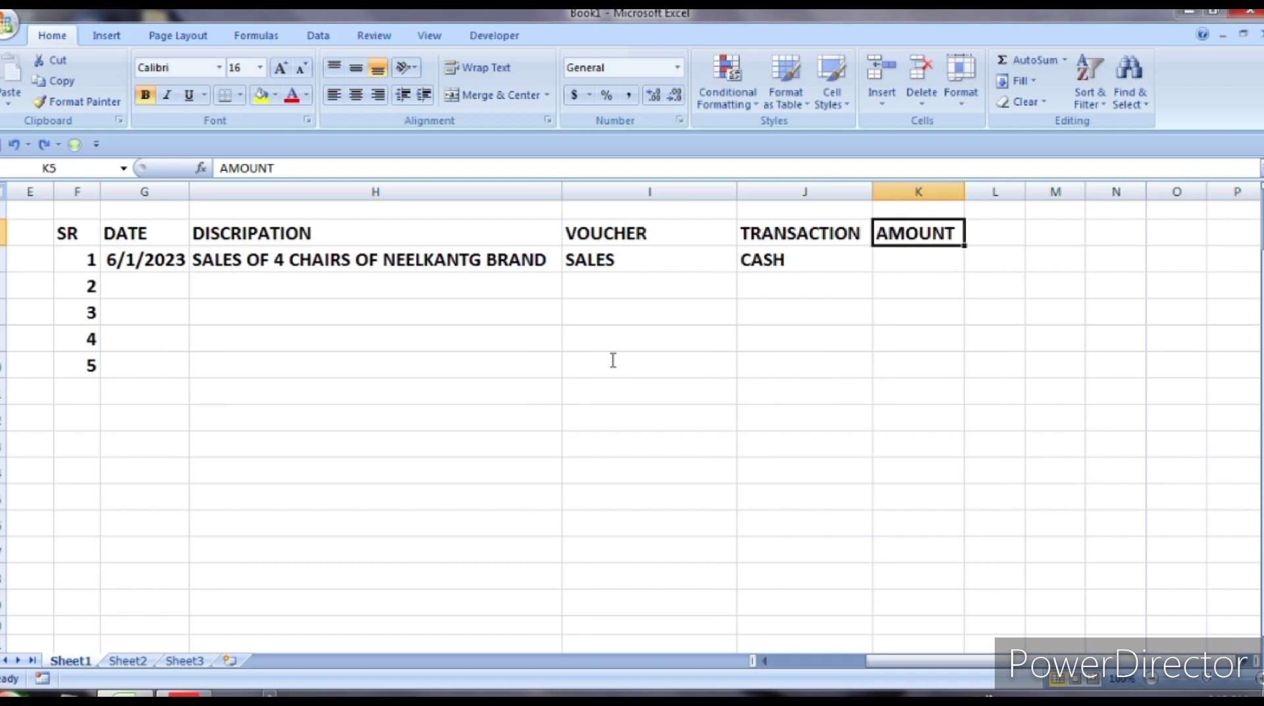
- Check the empty AMOUNT cell K6 for the first entry and leave it unchanged
{"action": "key", "text": "Return"}
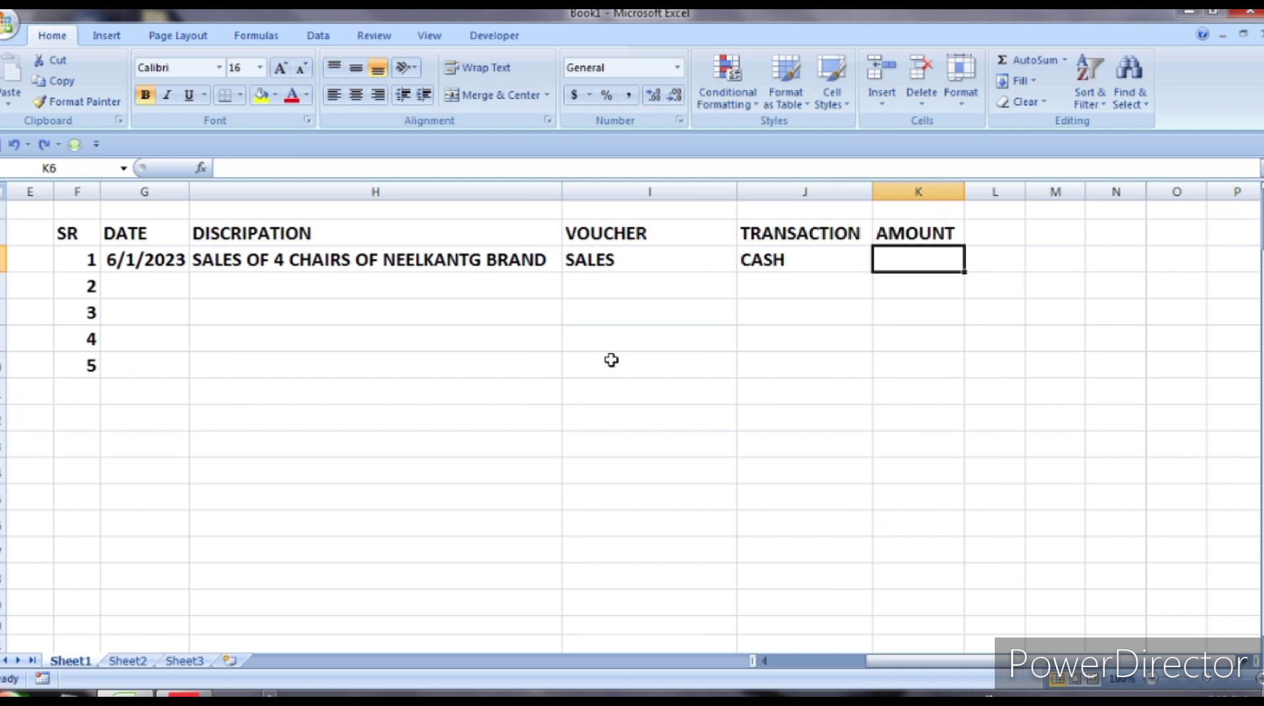
{"action": "key", "text": "Down"}
{"action": "key", "text": "Down"}
{"action": "key", "text": "Down"}
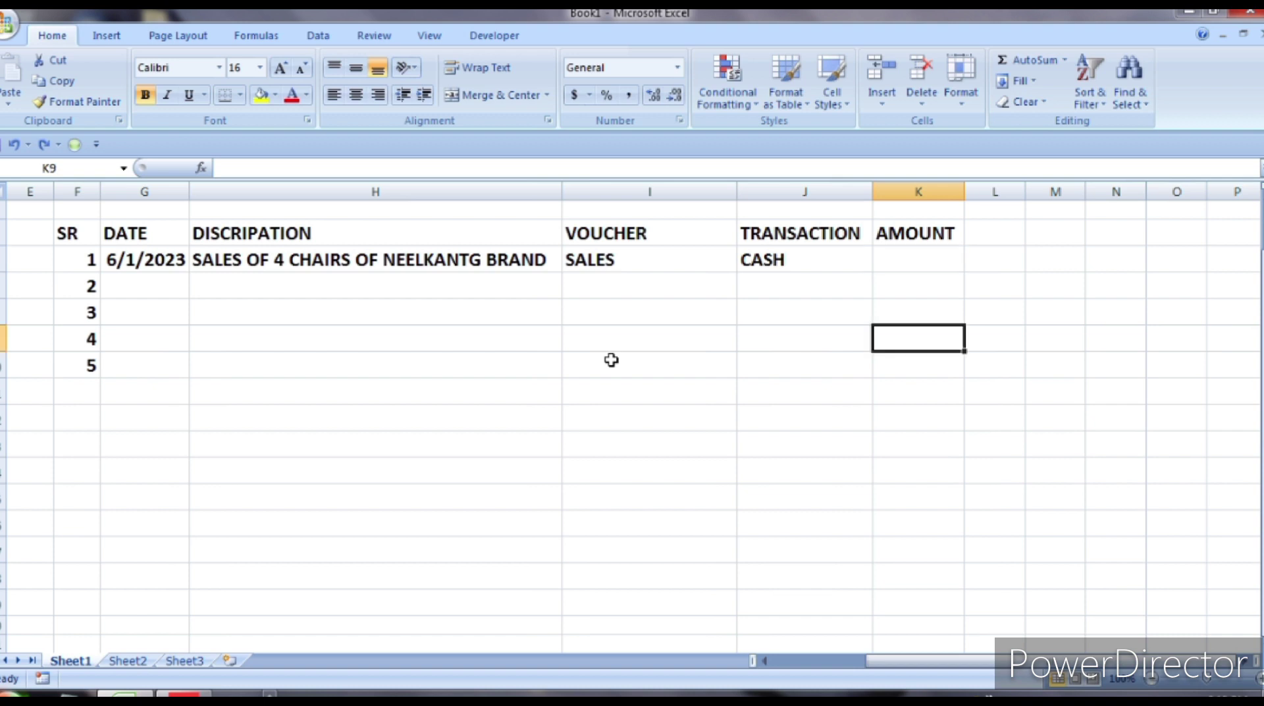
{"action": "key", "text": "Up"}
{"action": "key", "text": "Up"}
{"action": "key", "text": "Up"}
{"action": "key", "text": "F2"}
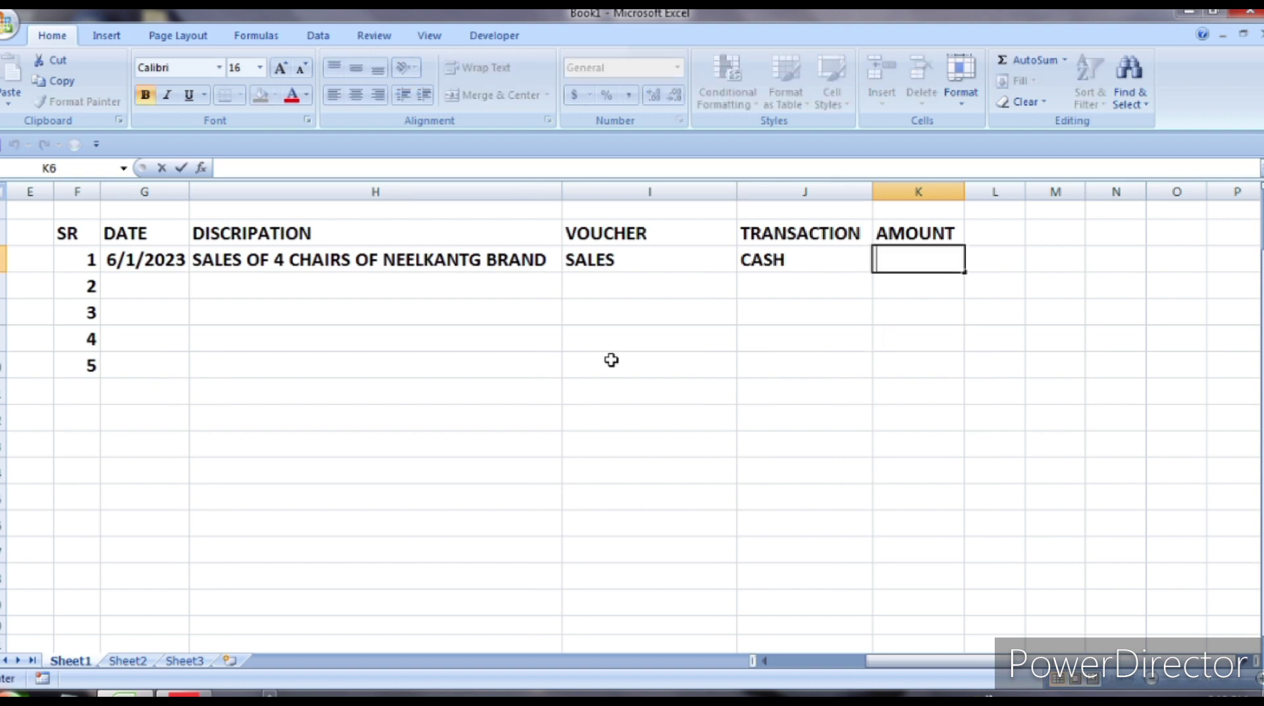
{"action": "key", "text": "Down"}
{"action": "key", "text": "Down"}
{"action": "key", "text": "Up"}
{"action": "key", "text": "Up"}
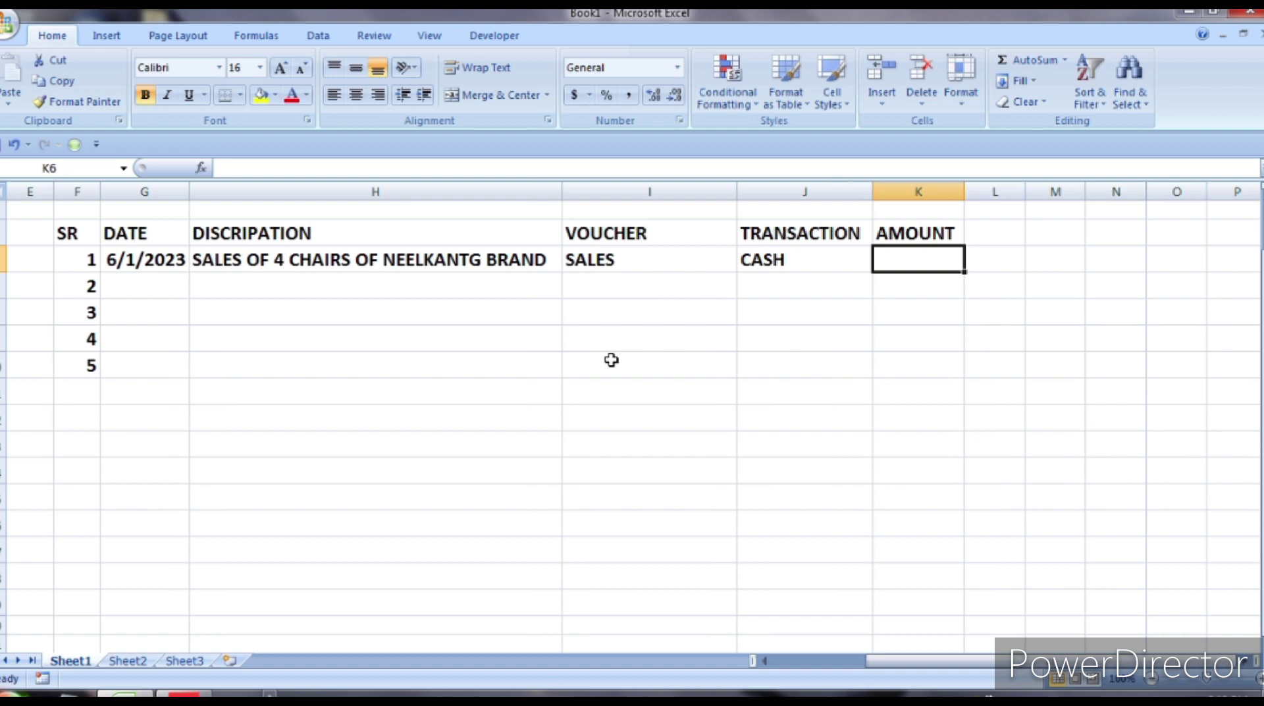
- Enter the formula =4*600 in K6 so the chairs sale amount shows 2400
{"action": "key", "text": "alt+a"}
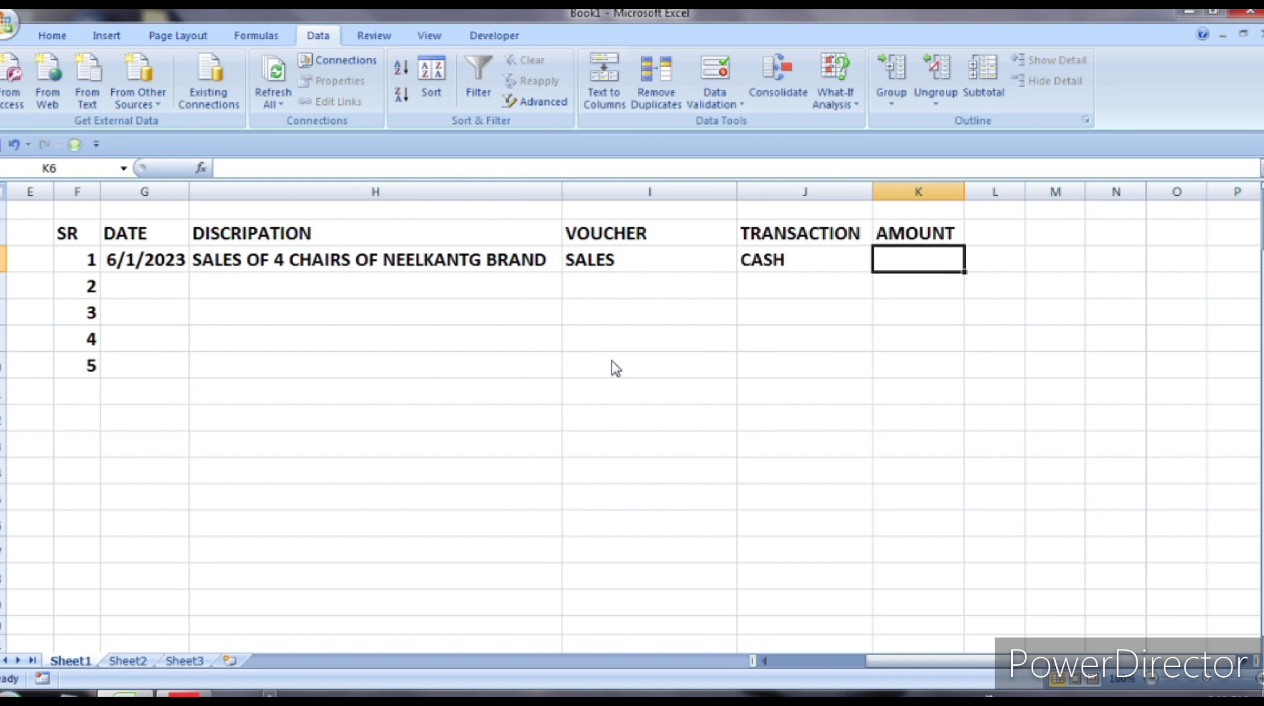
{"action": "type", "text": "4*"}
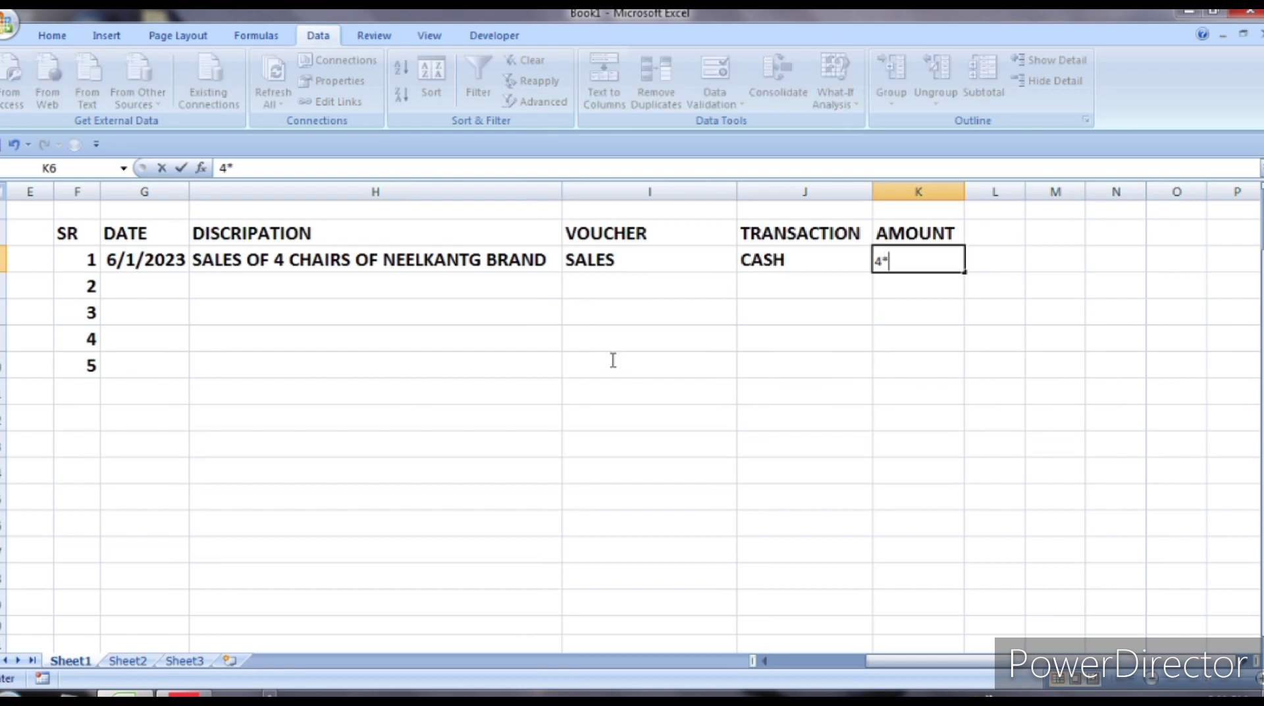
{"action": "type", "text": "600"}
{"action": "key", "text": "BackSpace"}
{"action": "key", "text": "BackSpace"}
{"action": "key", "text": "BackSpace"}
{"action": "key", "text": "BackSpace"}
{"action": "key", "text": "BackSpace"}
{"action": "type", "text": "-"}
{"action": "key", "text": "BackSpace"}
{"action": "type", "text": "="}
{"action": "type", "text": "4*6"}
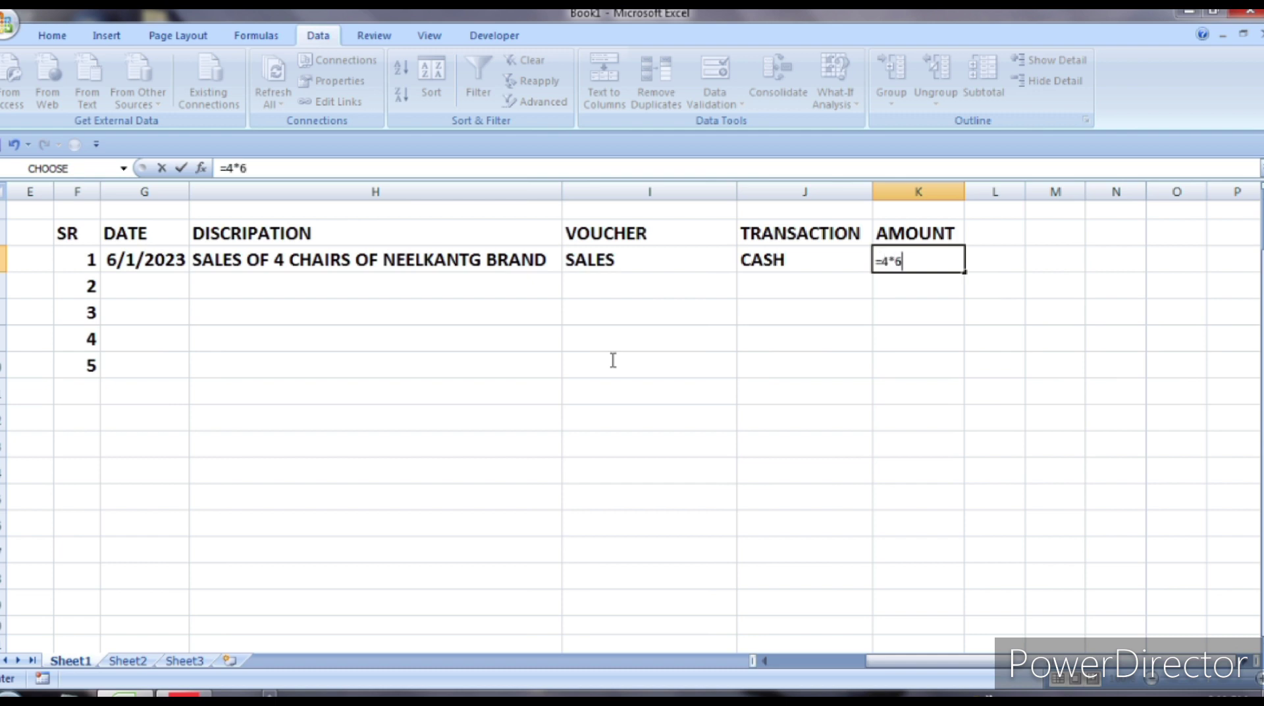
{"action": "type", "text": "00"}
{"action": "key", "text": "Return"}
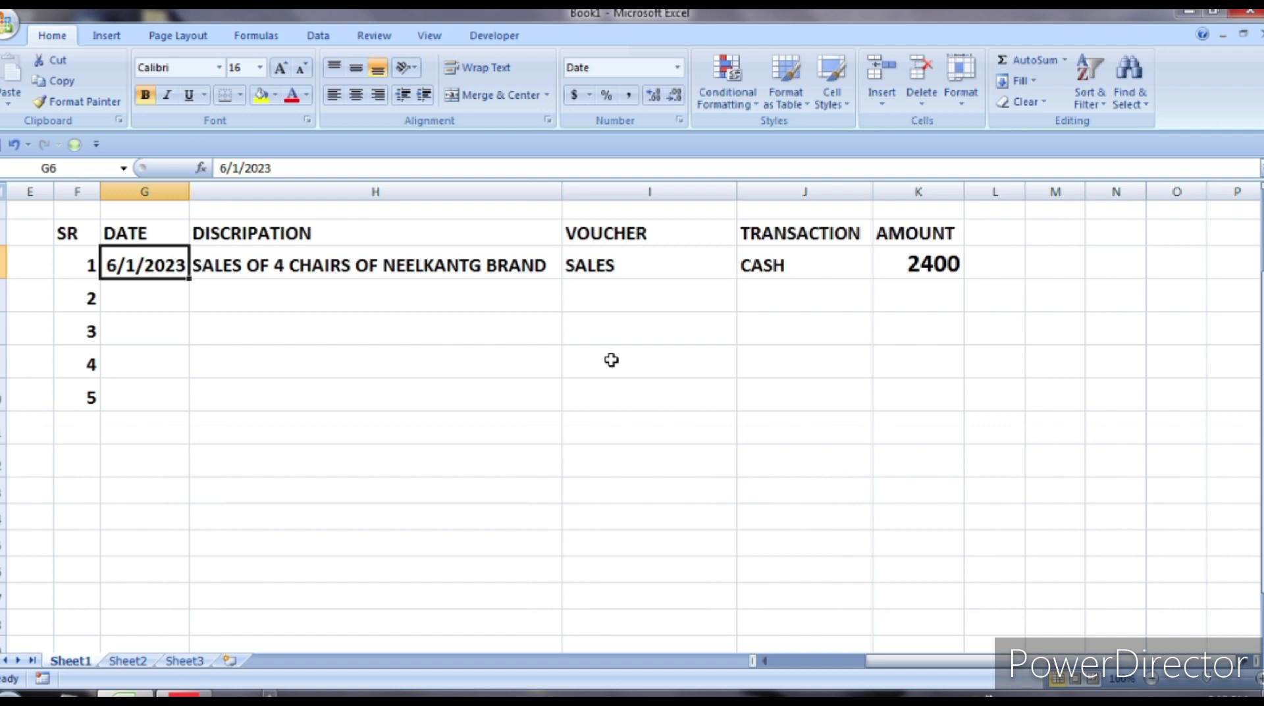
- Give G6 the custom d-mmm format so it shows 1-Jun, and auto-fit the DATE column
{"action": "key", "text": "alt+h"}
{"action": "key", "text": "n"}
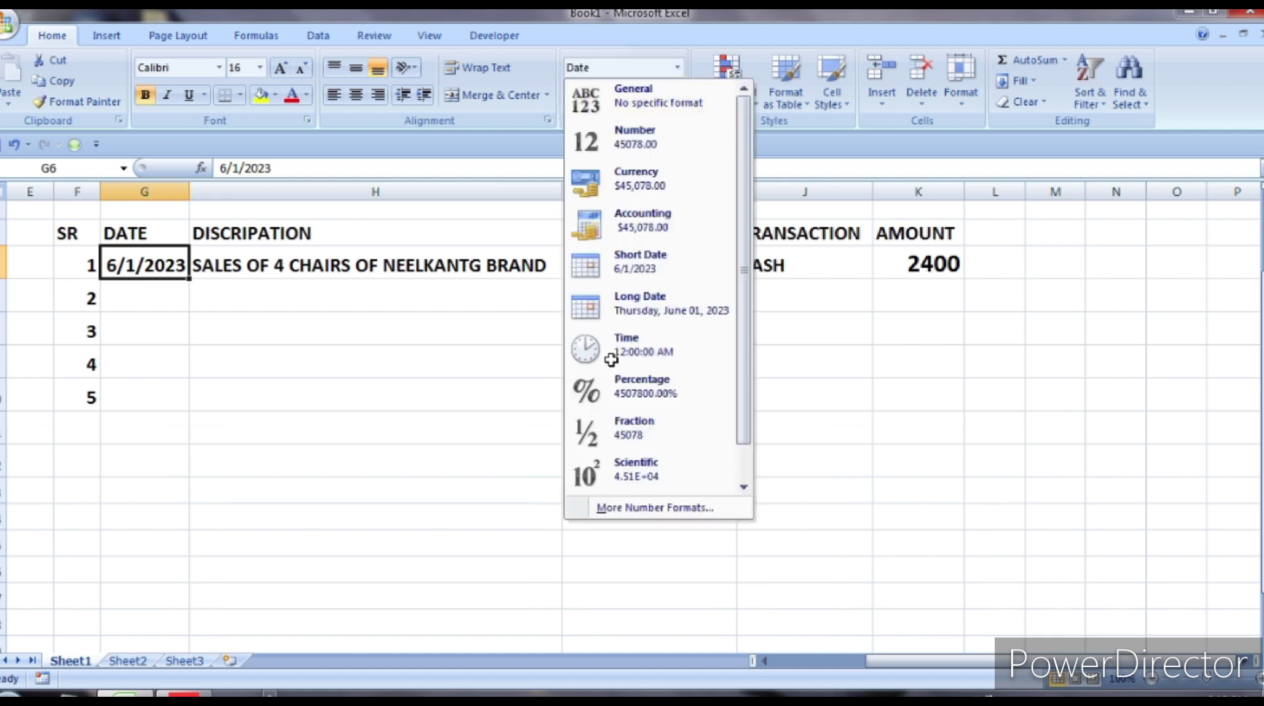
{"action": "key", "text": "Escape"}
{"action": "key", "text": "Return"}
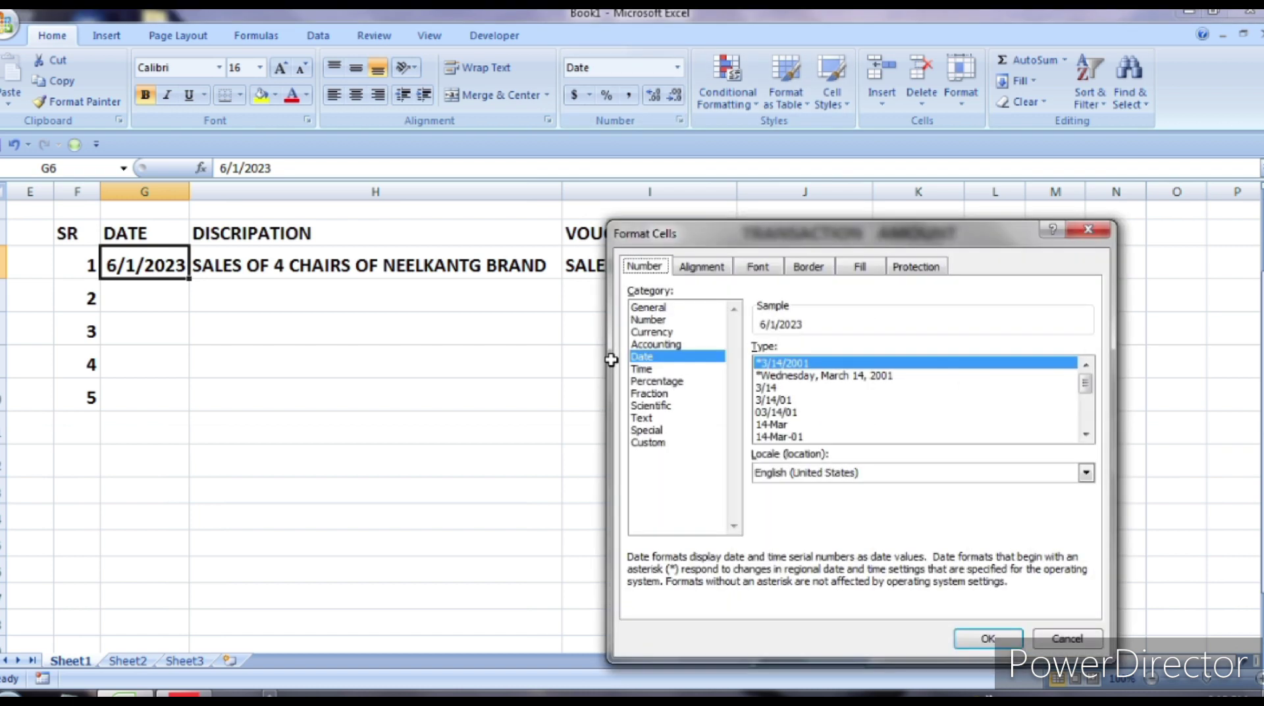
{"action": "key", "text": "Tab"}
{"action": "key", "text": "End"}
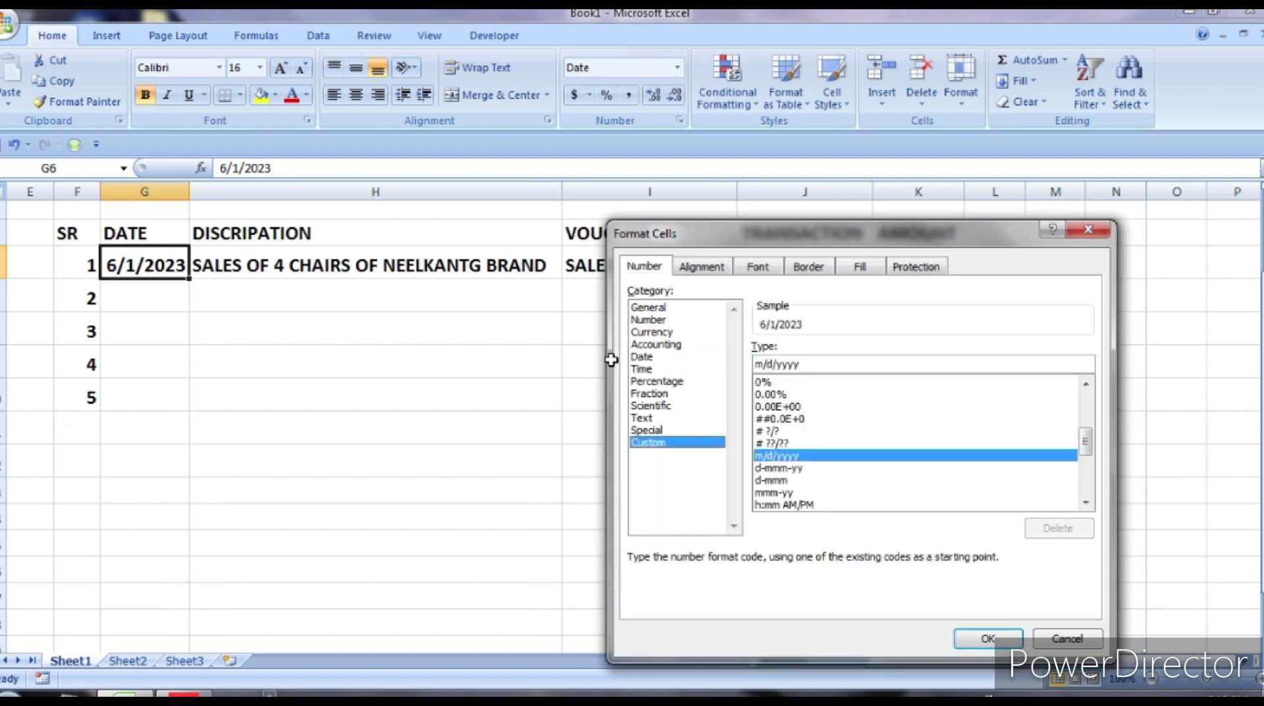
{"action": "key", "text": "Down"}
{"action": "key", "text": "Down"}
{"action": "key", "text": "Down"}
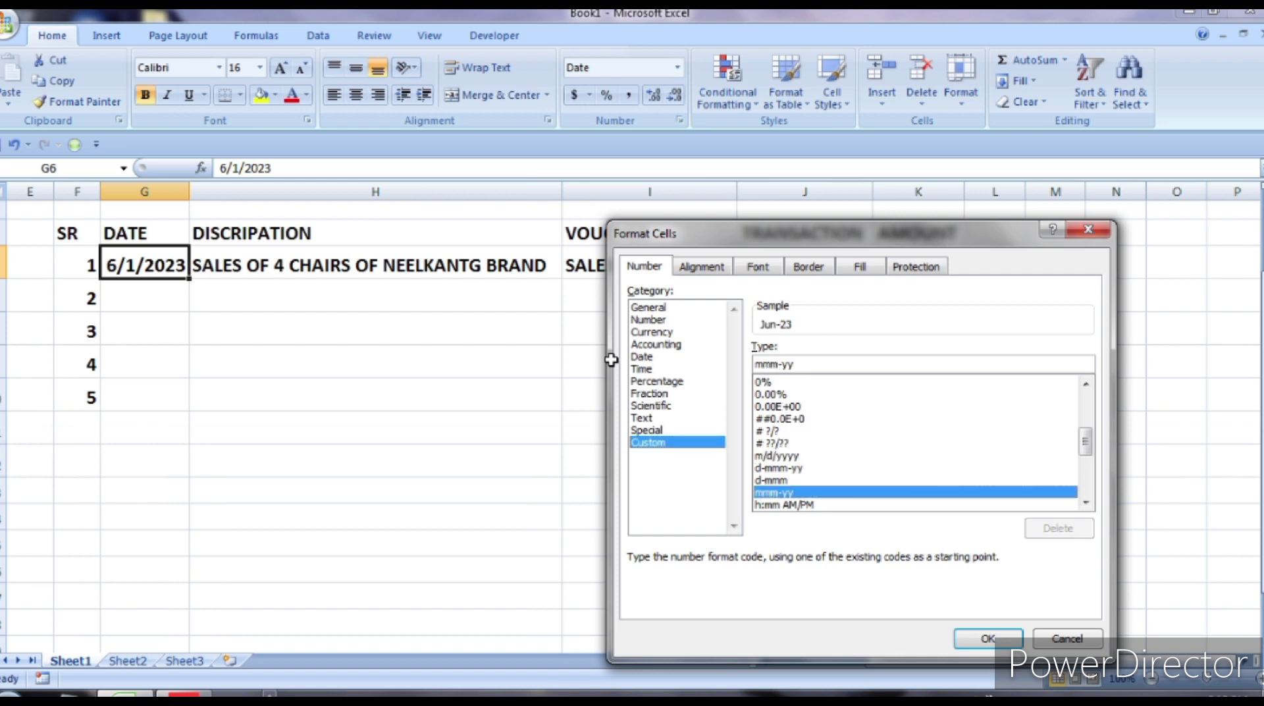
{"action": "key", "text": "Up"}
{"action": "key", "text": "Return"}
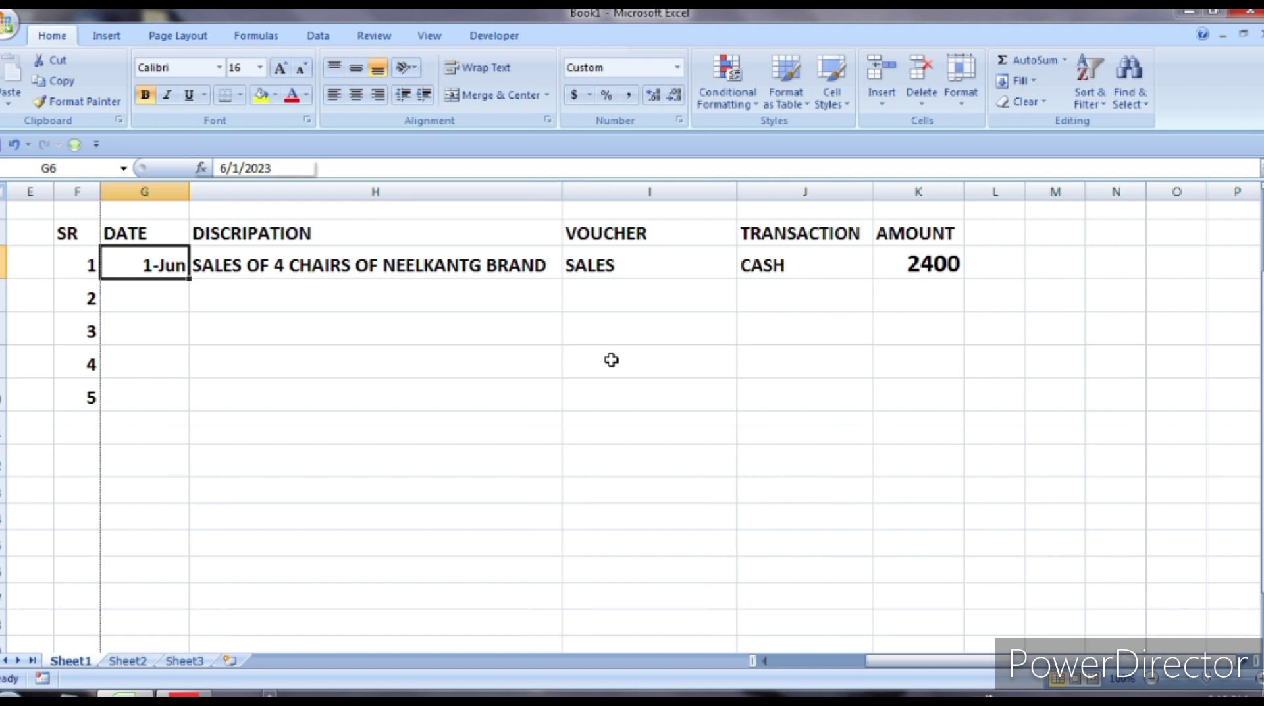
{"action": "double_click", "coordinate": [189, 191]}
{"action": "left_click", "coordinate": [339, 191]}
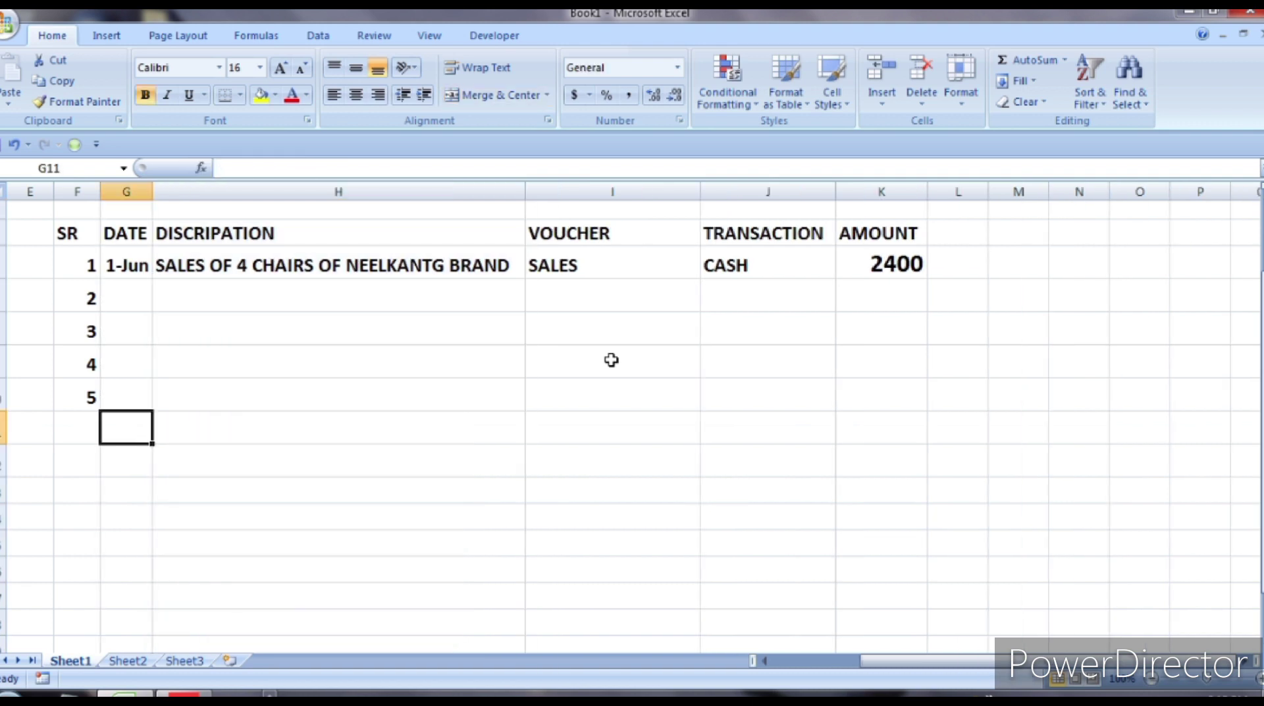
- Move the selection up the DATE column, then down to cell L6
{"action": "key", "text": "Up"}
{"action": "key", "text": "Up"}
{"action": "key", "text": "Up"}
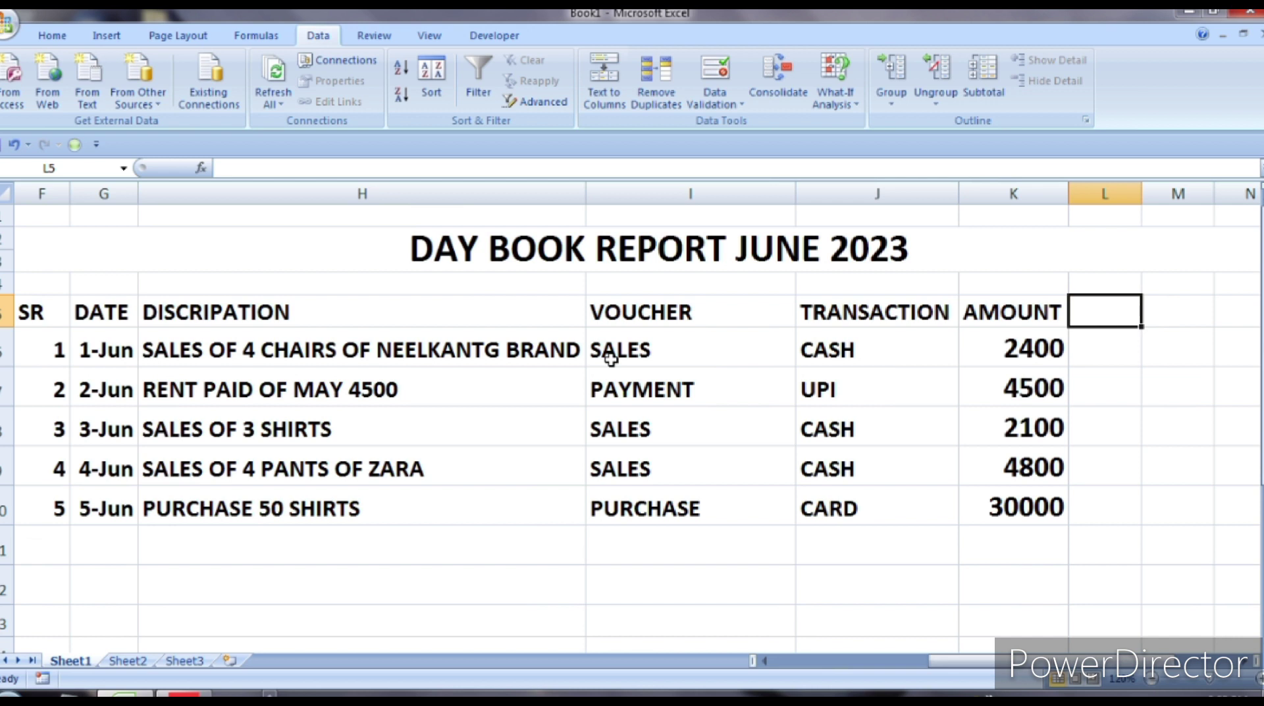
{"action": "key", "text": "Down"}
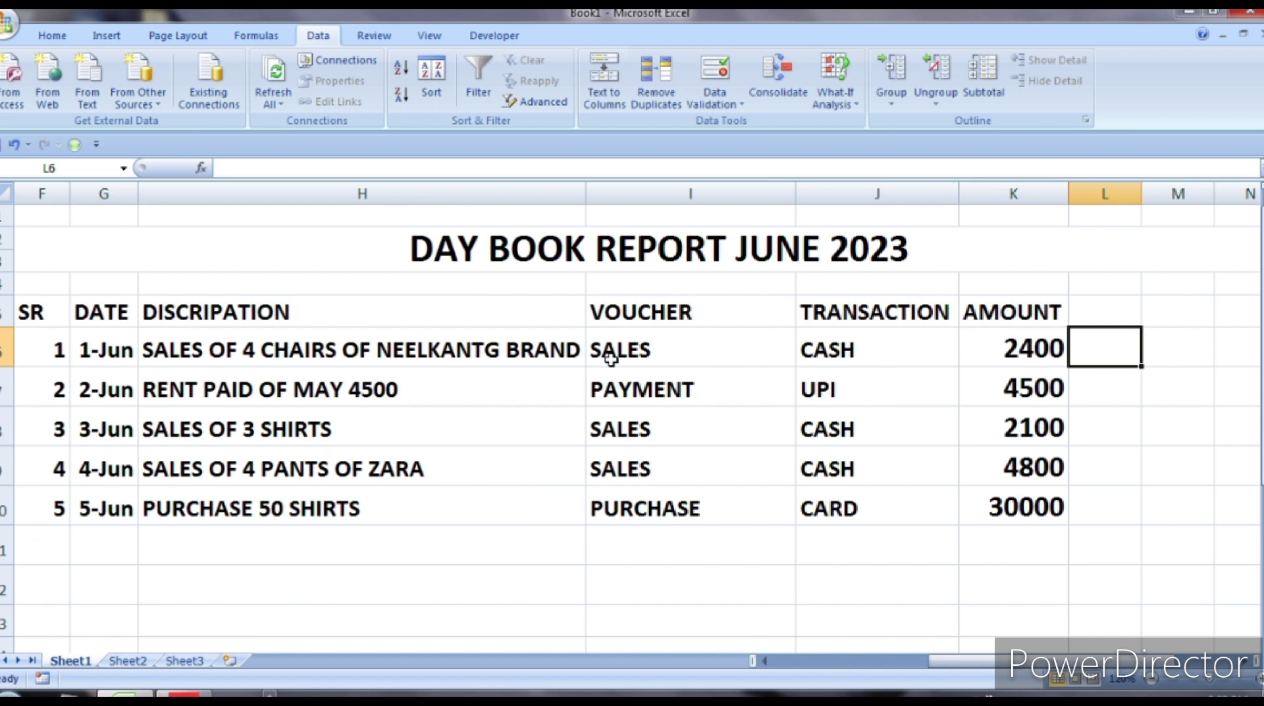
- Enter PAYMENT in L6 and wrap its text
{"action": "type", "text": "PA"}
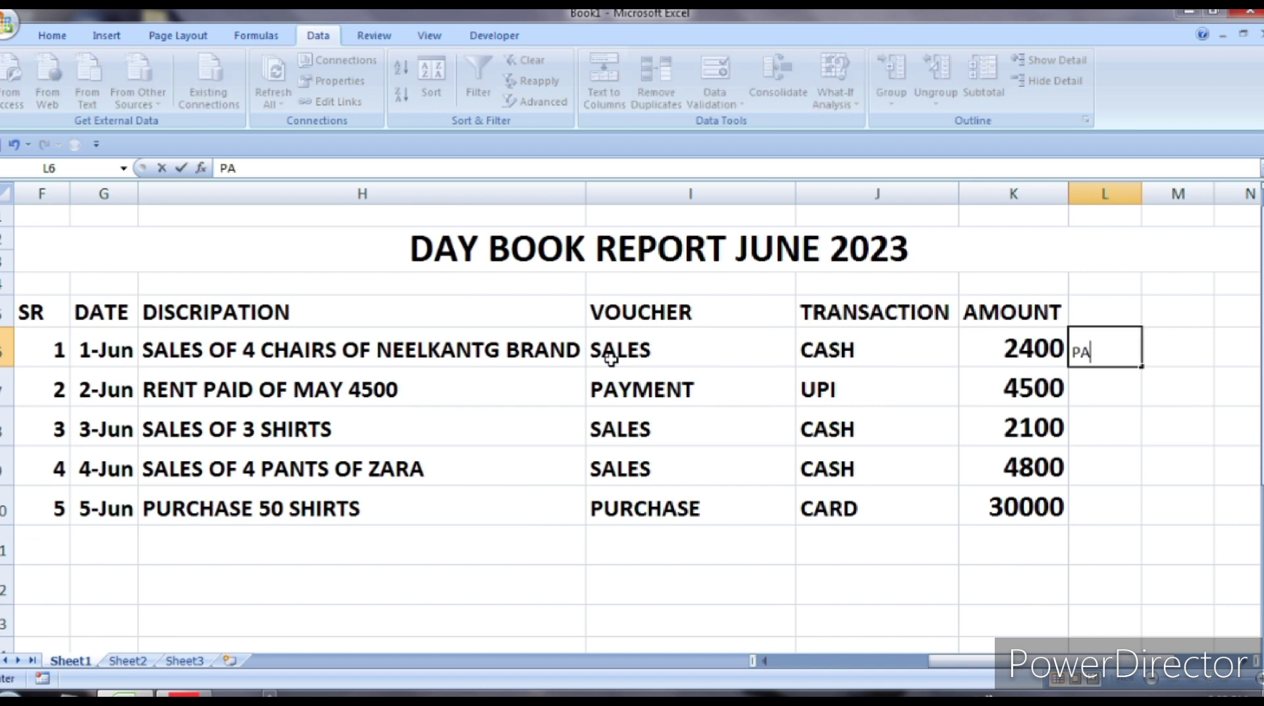
{"action": "type", "text": "YMENT"}
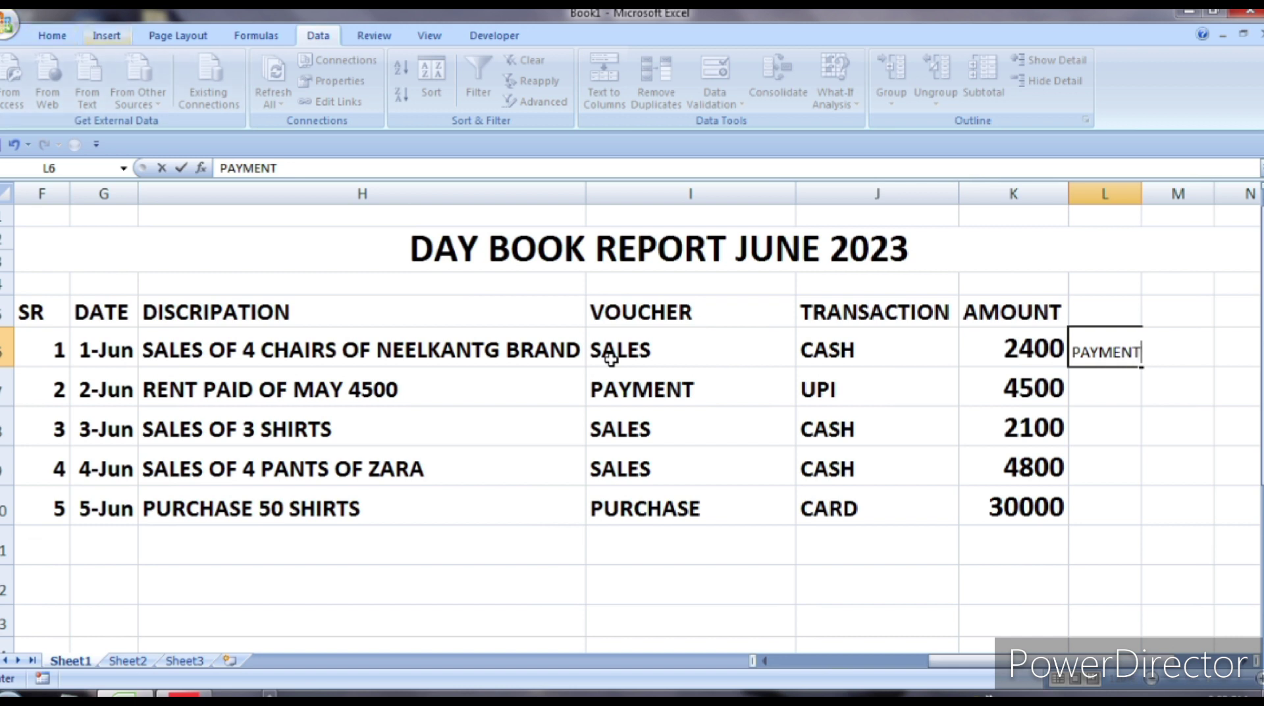
{"action": "scroll", "coordinate": [460, 86], "scroll_direction": "up", "scroll_amount": 4}
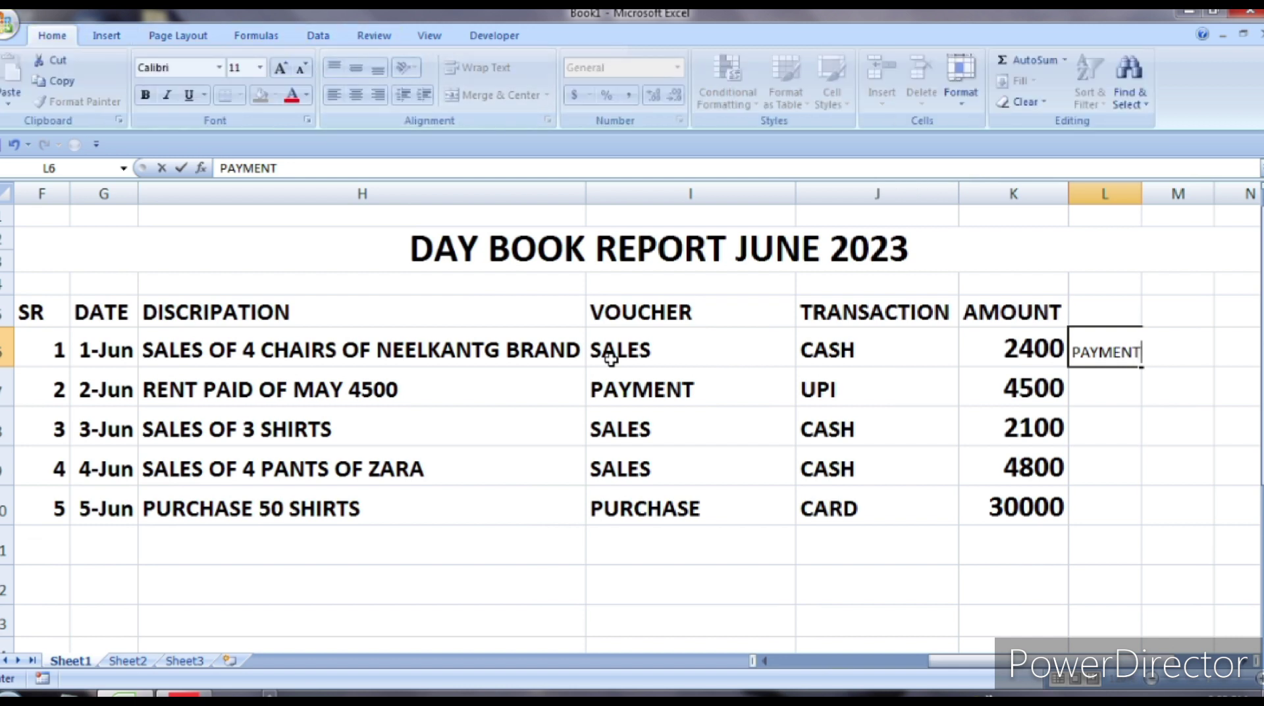
{"action": "key", "text": "Return"}
{"action": "key", "text": "Up"}
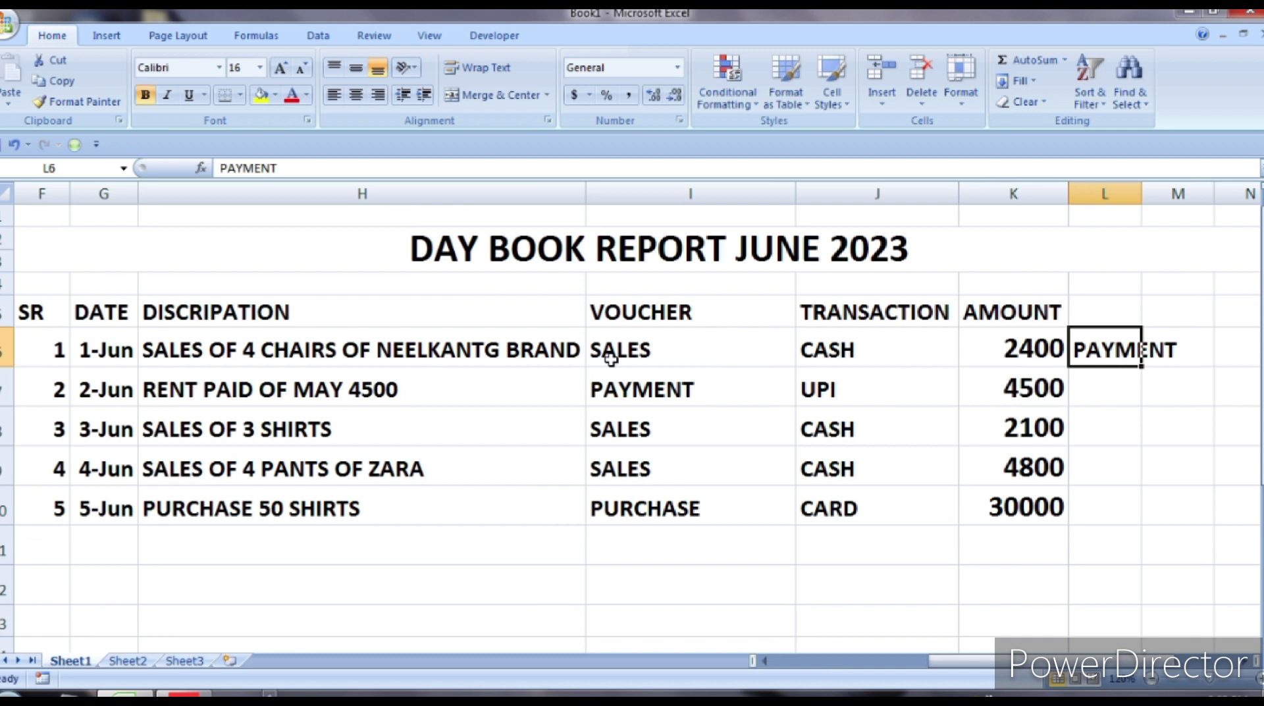
{"action": "key", "text": "alt+h"}
{"action": "key", "text": "w"}
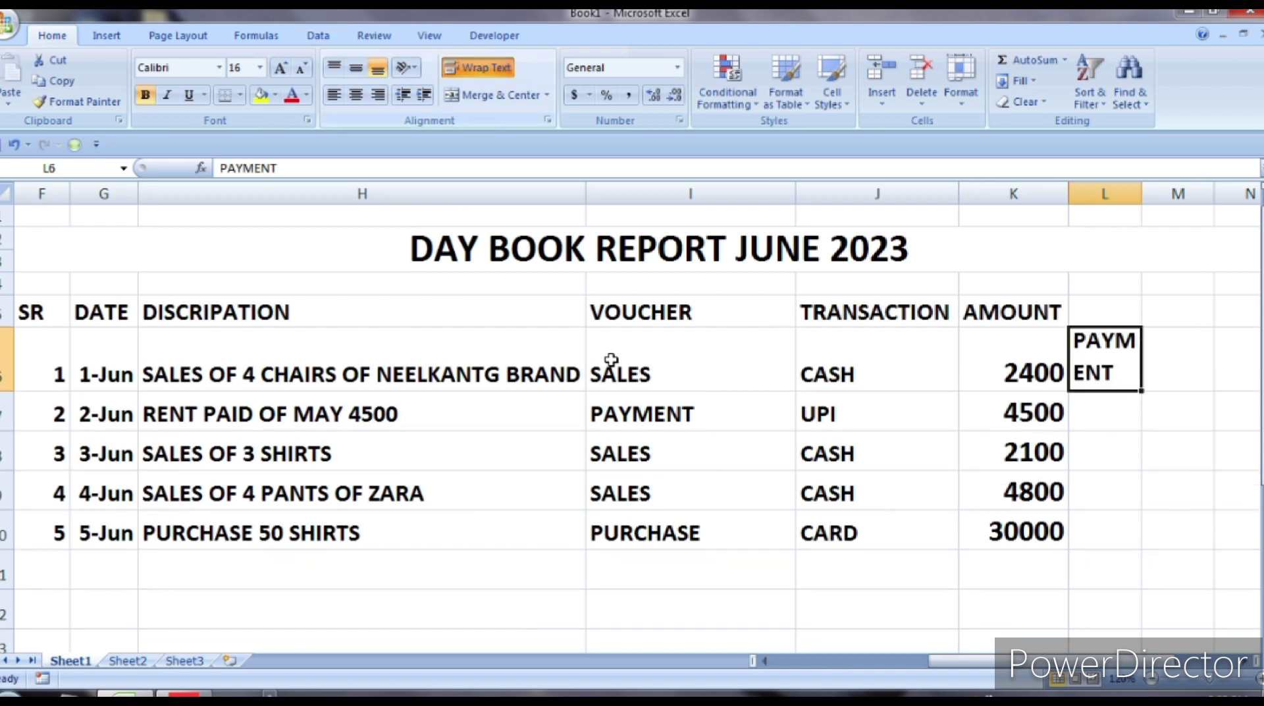
- Angle the PAYMENT text clockwise and widen column L to fit it
{"action": "key", "text": "alt+h"}
{"action": "key", "text": "f"}
{"action": "key", "text": "q"}
{"action": "key", "text": "Down"}
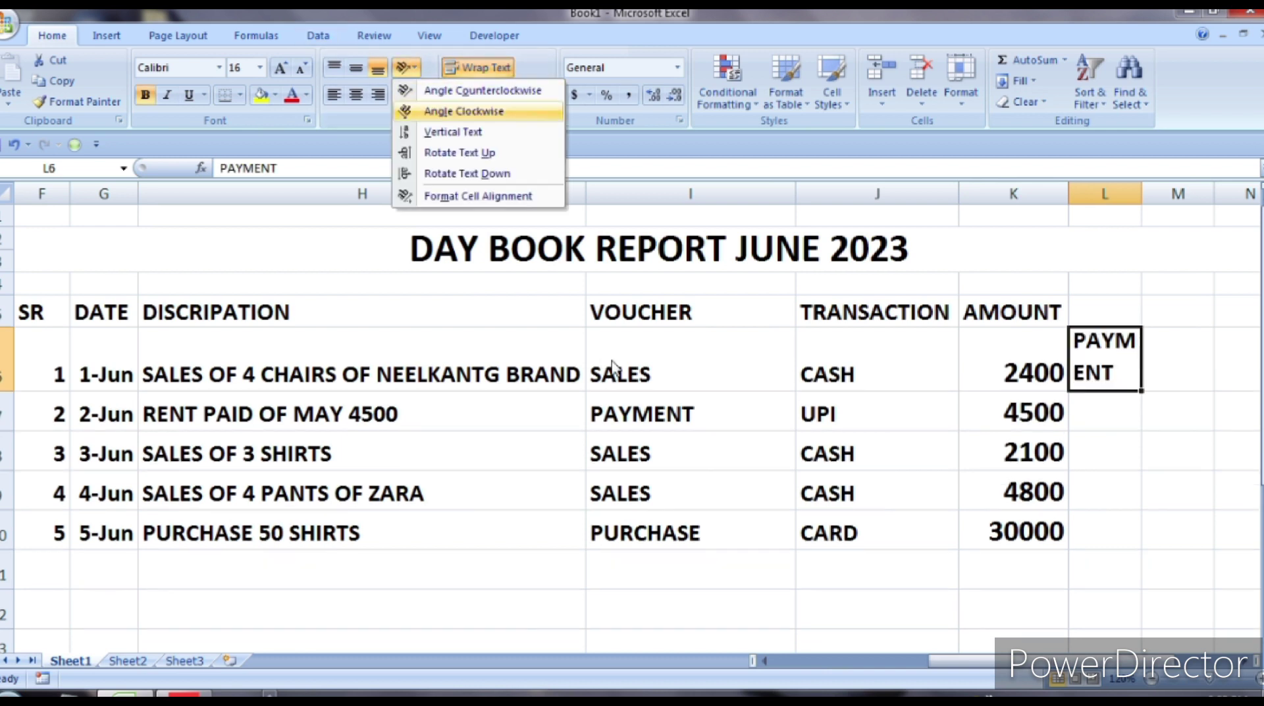
{"action": "key", "text": "Return"}
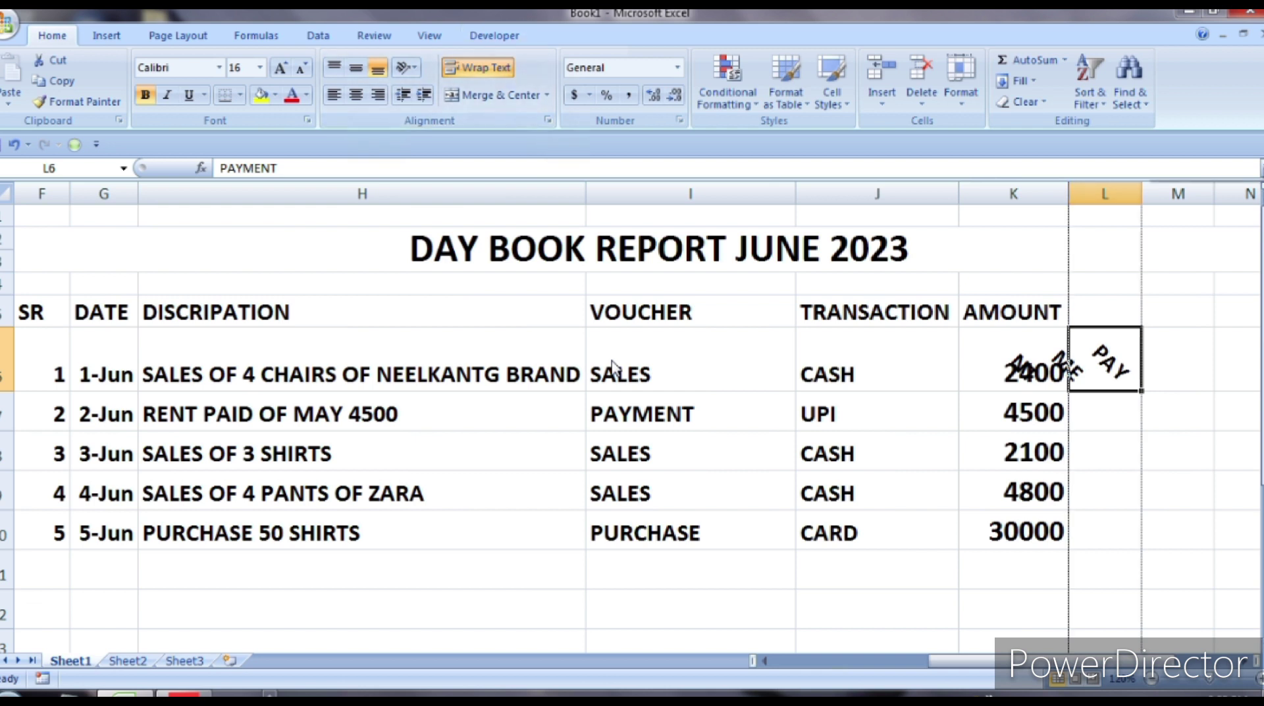
{"action": "key", "text": "ctrl+space"}
{"action": "key", "text": "alt+h"}
{"action": "key", "text": "o"}
{"action": "key", "text": "i"}
{"action": "key", "text": "shift+BackSpace"}
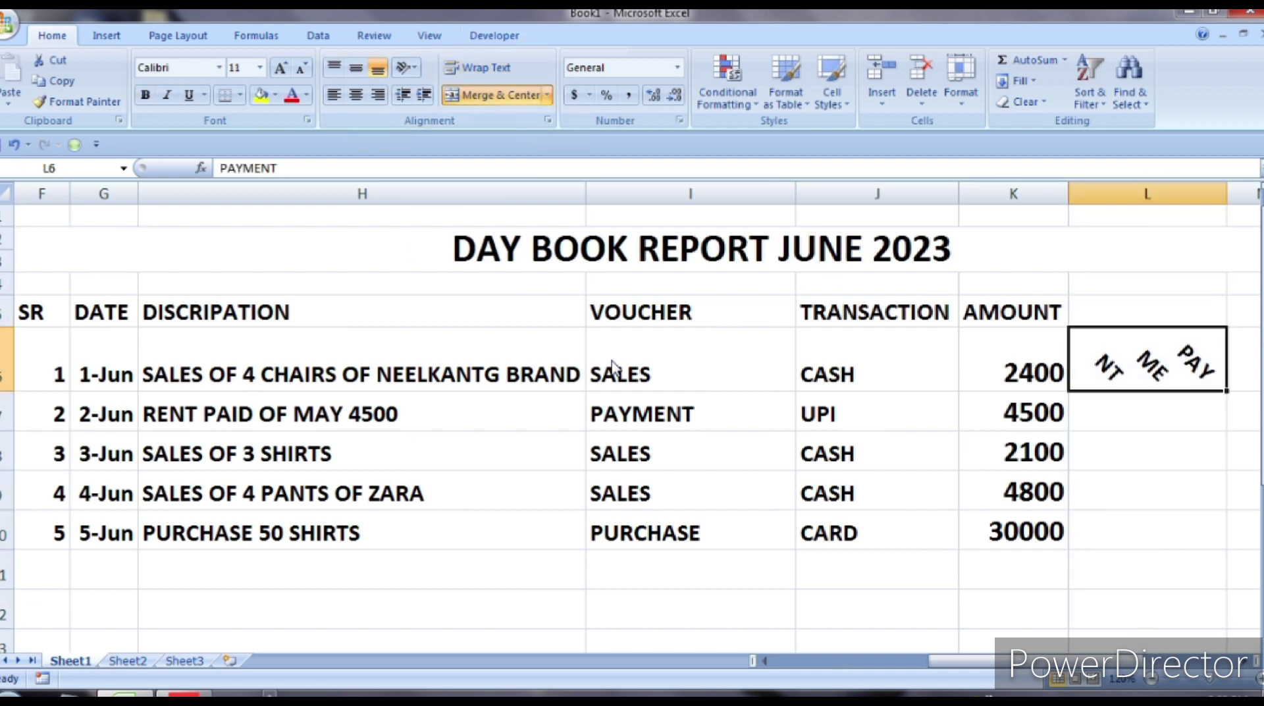
- Try larger font sizes for PAYMENT, then shrink it back to 11
{"action": "key", "text": "alt+h"}
{"action": "key", "text": "f"}
{"action": "key", "text": "g"}
{"action": "key", "text": "alt+h"}
{"action": "key", "text": "f"}
{"action": "key", "text": "g"}
{"action": "key", "text": "alt+h"}
{"action": "key", "text": "f"}
{"action": "key", "text": "g"}
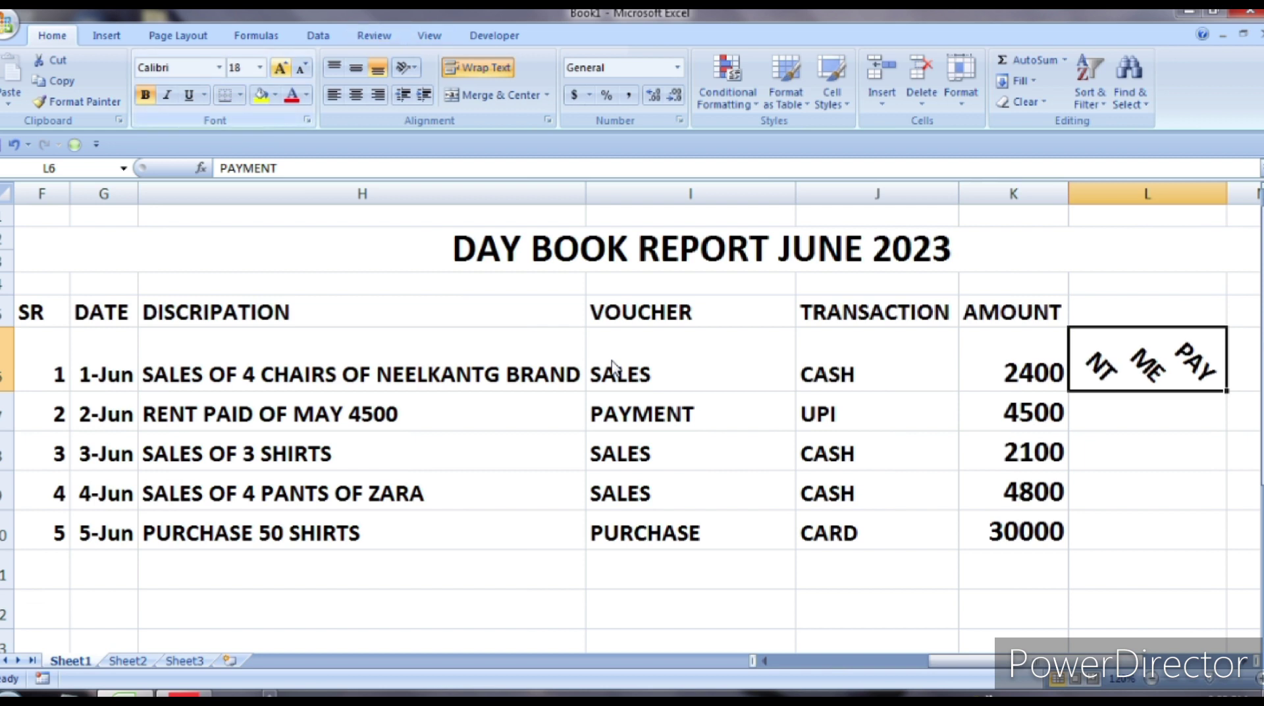
{"action": "key", "text": "alt+h"}
{"action": "key", "text": "f"}
{"action": "key", "text": "g"}
{"action": "key", "text": "alt+h"}
{"action": "key", "text": "f"}
{"action": "key", "text": "k"}
{"action": "key", "text": "alt+h"}
{"action": "key", "text": "f"}
{"action": "key", "text": "k"}
{"action": "key", "text": "alt+h"}
{"action": "key", "text": "f"}
{"action": "key", "text": "k"}
{"action": "key", "text": "alt+h"}
{"action": "key", "text": "f"}
{"action": "key", "text": "k"}
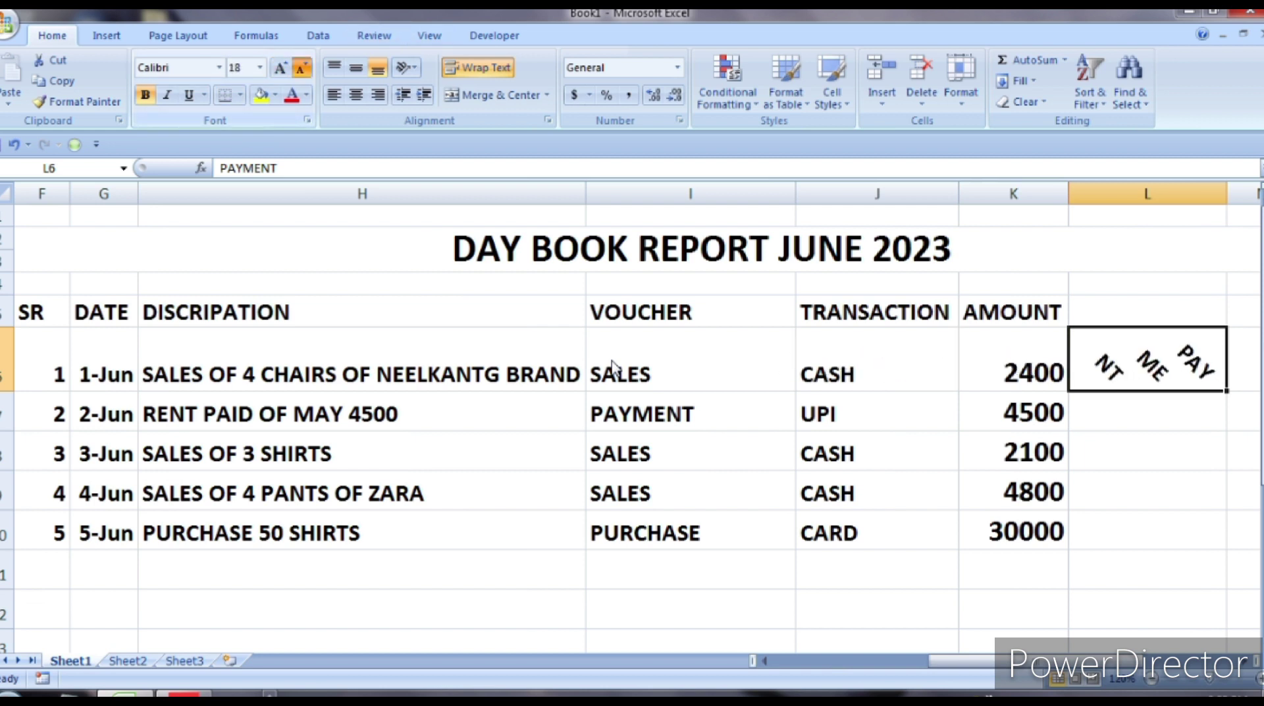
{"action": "key", "text": "alt+h"}
{"action": "key", "text": "f"}
{"action": "key", "text": "k"}
{"action": "key", "text": "alt+h"}
{"action": "key", "text": "f"}
{"action": "key", "text": "k"}
{"action": "key", "text": "alt+h"}
{"action": "key", "text": "f"}
{"action": "key", "text": "k"}
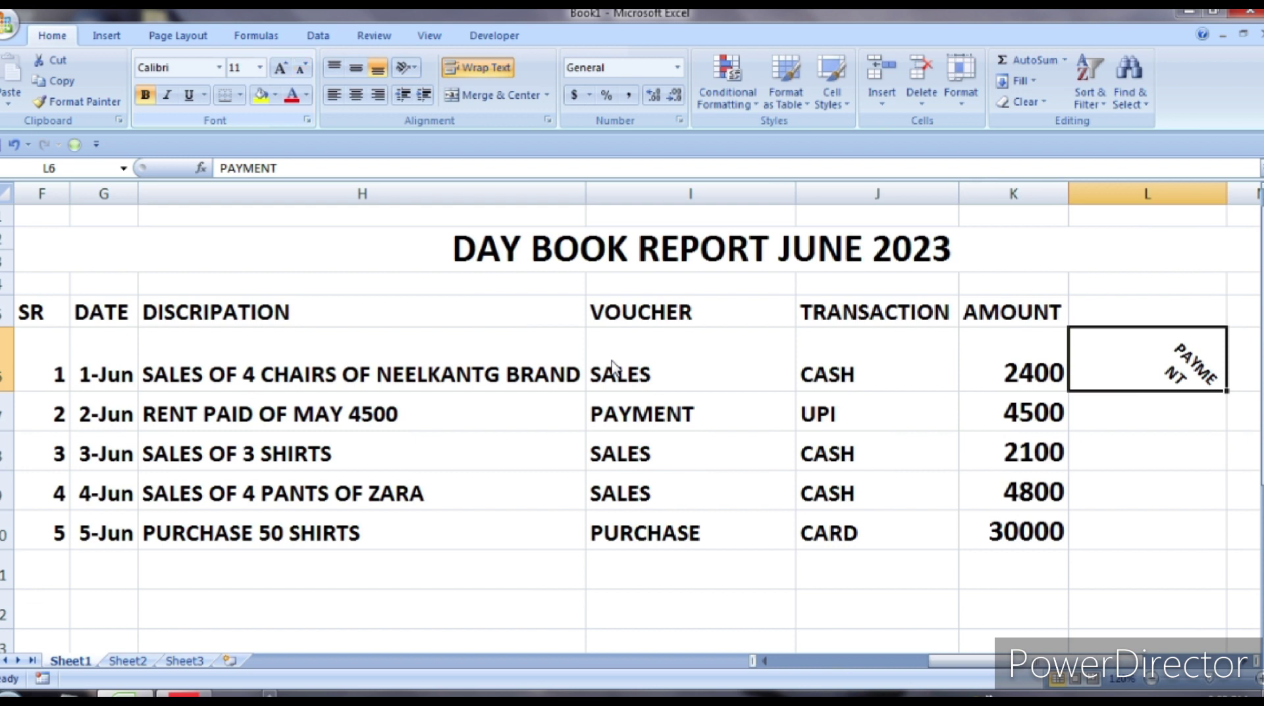
- Middle-align PAYMENT in L6, leaving the text orientation unchanged
{"action": "key", "text": "alt+h"}
{"action": "key", "text": "a"}
{"action": "key", "text": "m"}
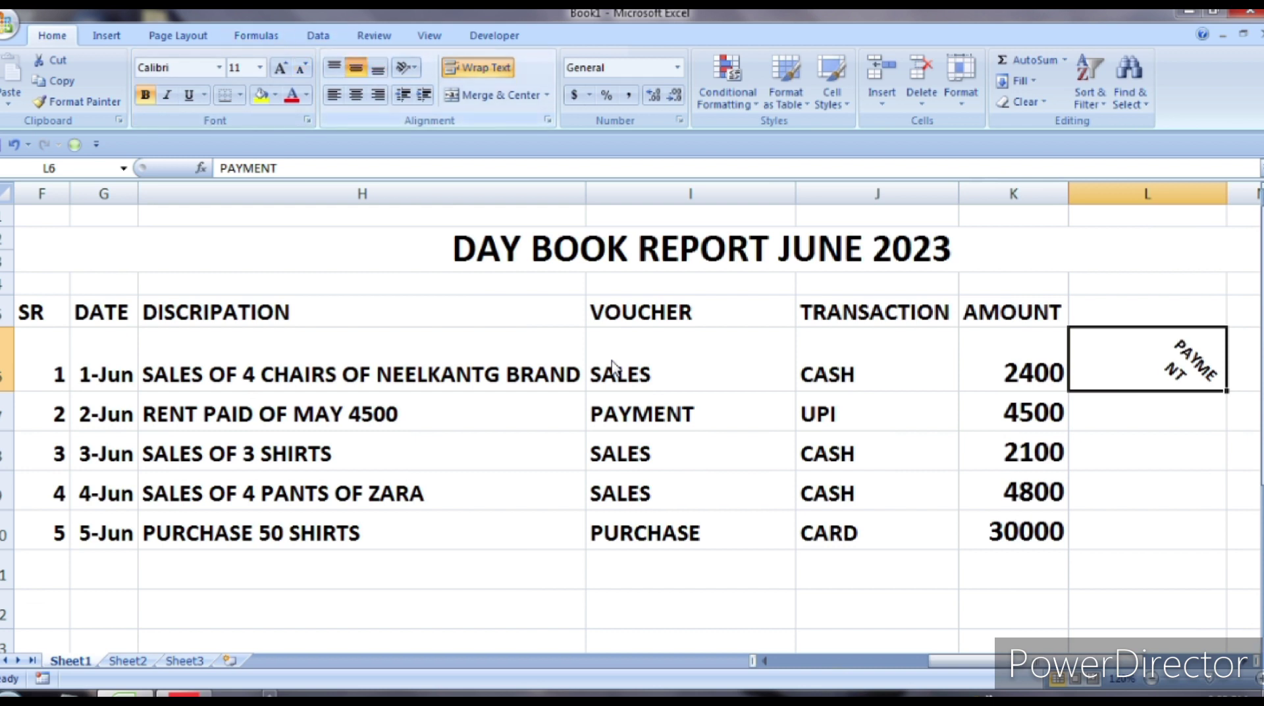
{"action": "key", "text": "alt+h"}
{"action": "key", "text": "f"}
{"action": "key", "text": "q"}
{"action": "key", "text": "Down"}
{"action": "key", "text": "Down"}
{"action": "key", "text": "Down"}
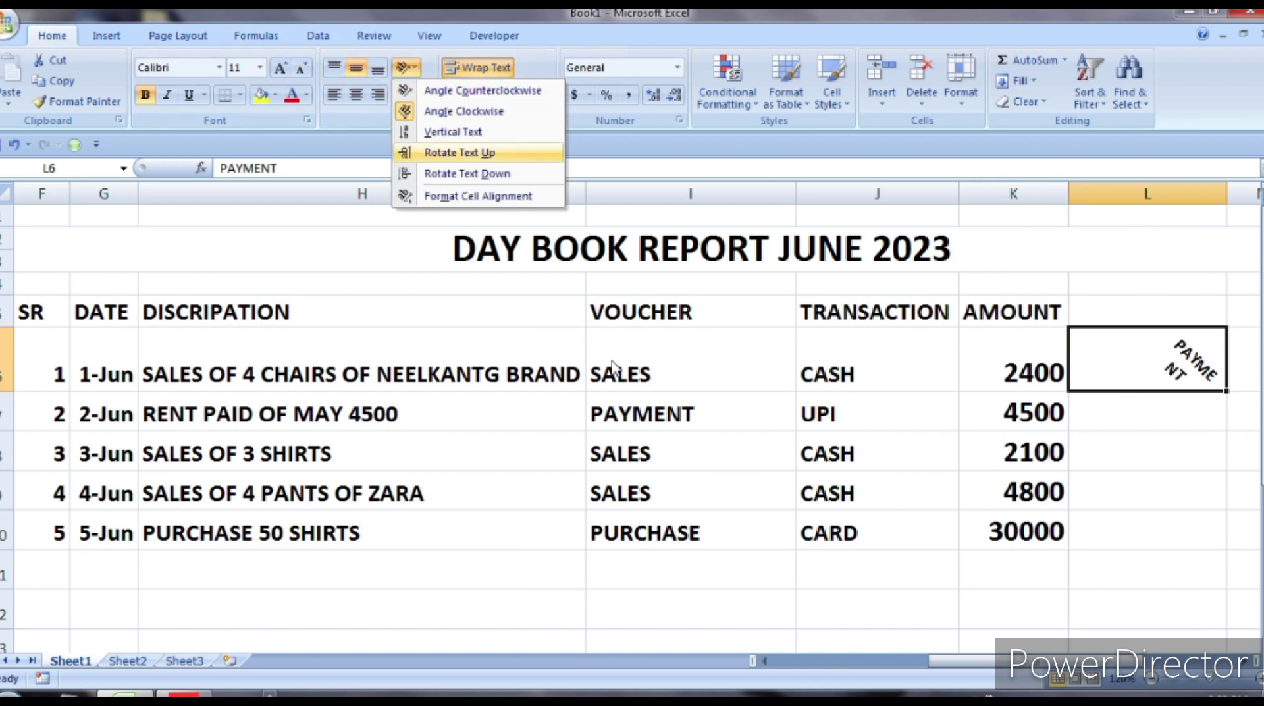
{"action": "key", "text": "Down"}
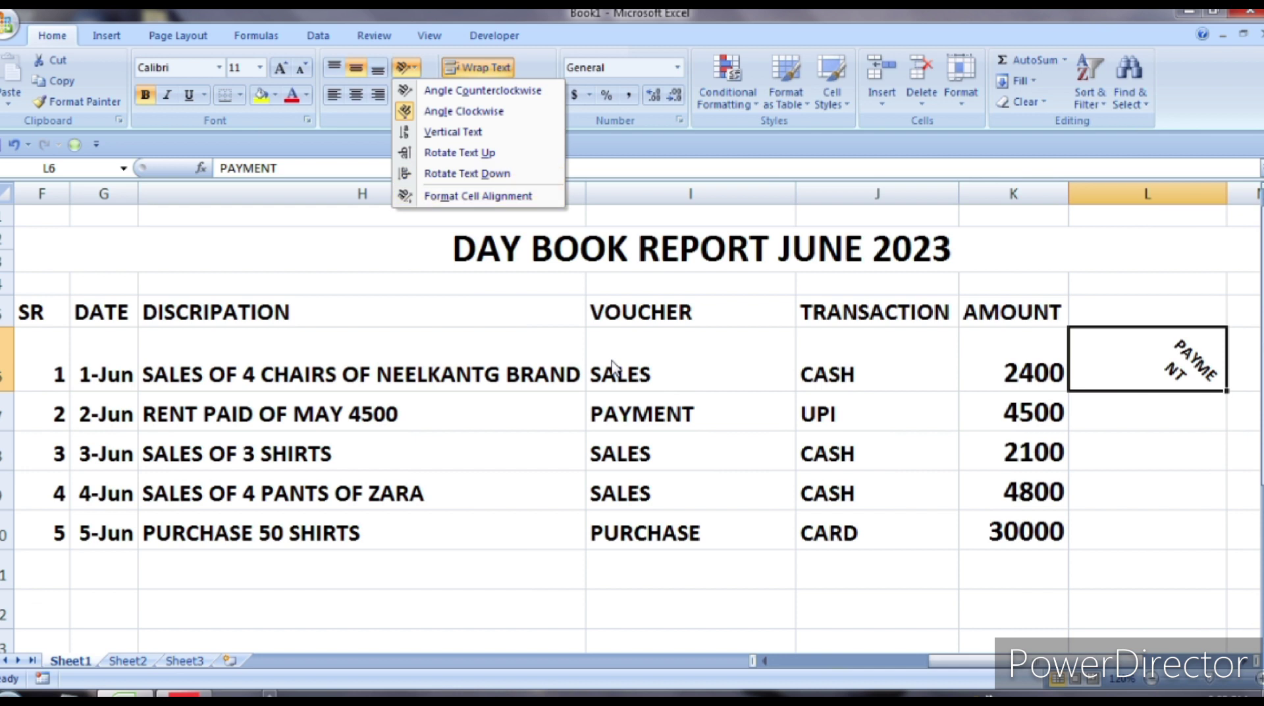
{"action": "key", "text": "Escape"}
{"action": "key", "text": "Return"}
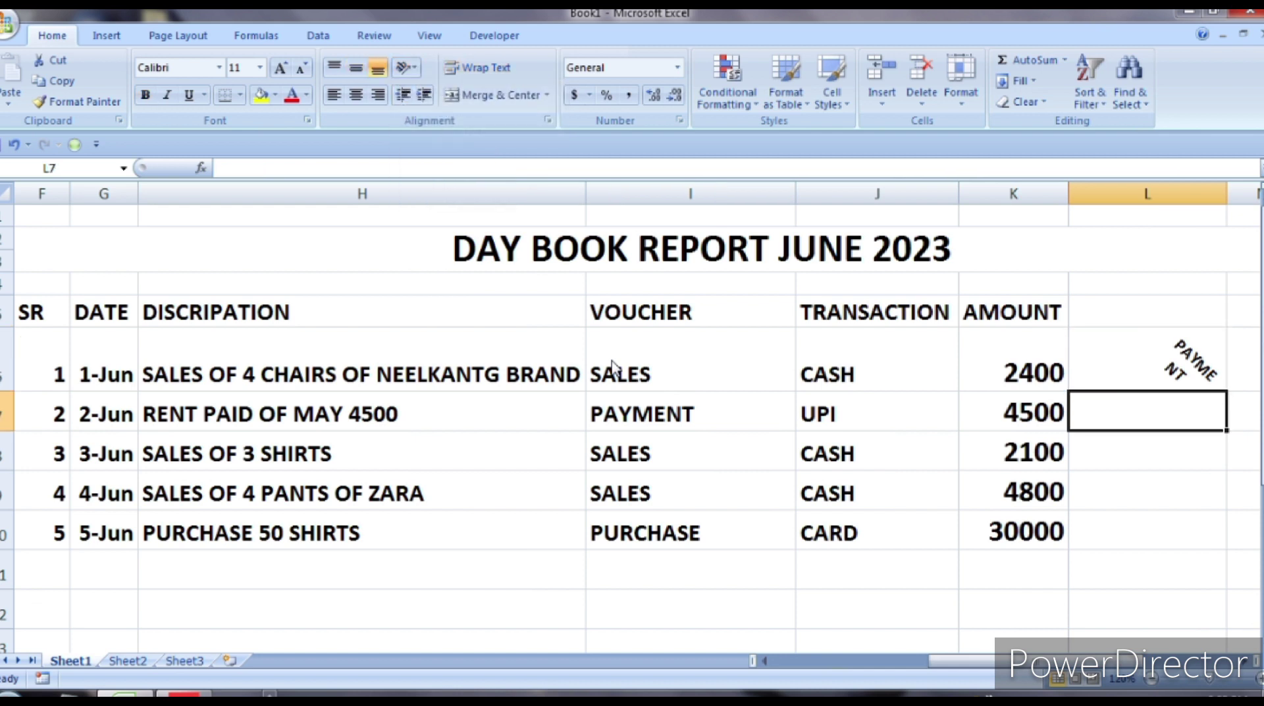
- Enter RECEIPT in L7 under PAYMENT and select the label range L6:L9
{"action": "type", "text": "RE"}
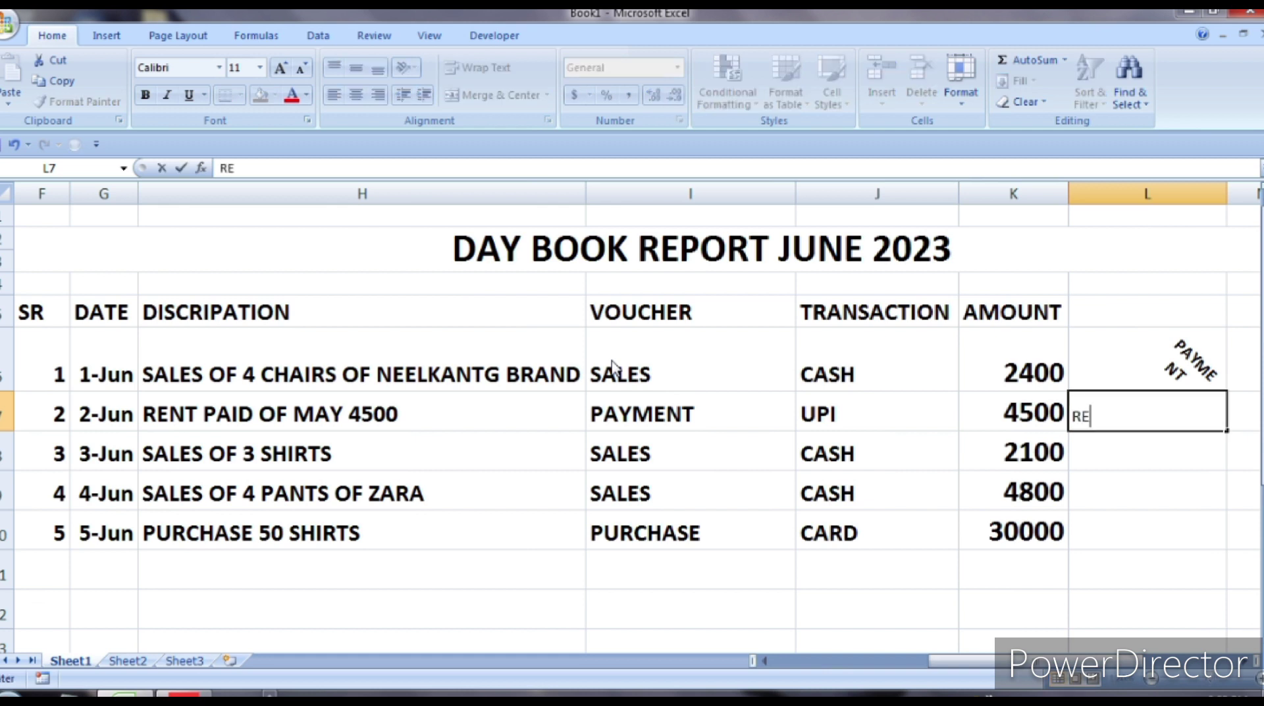
{"action": "type", "text": "C"}
{"action": "type", "text": "EIPT"}
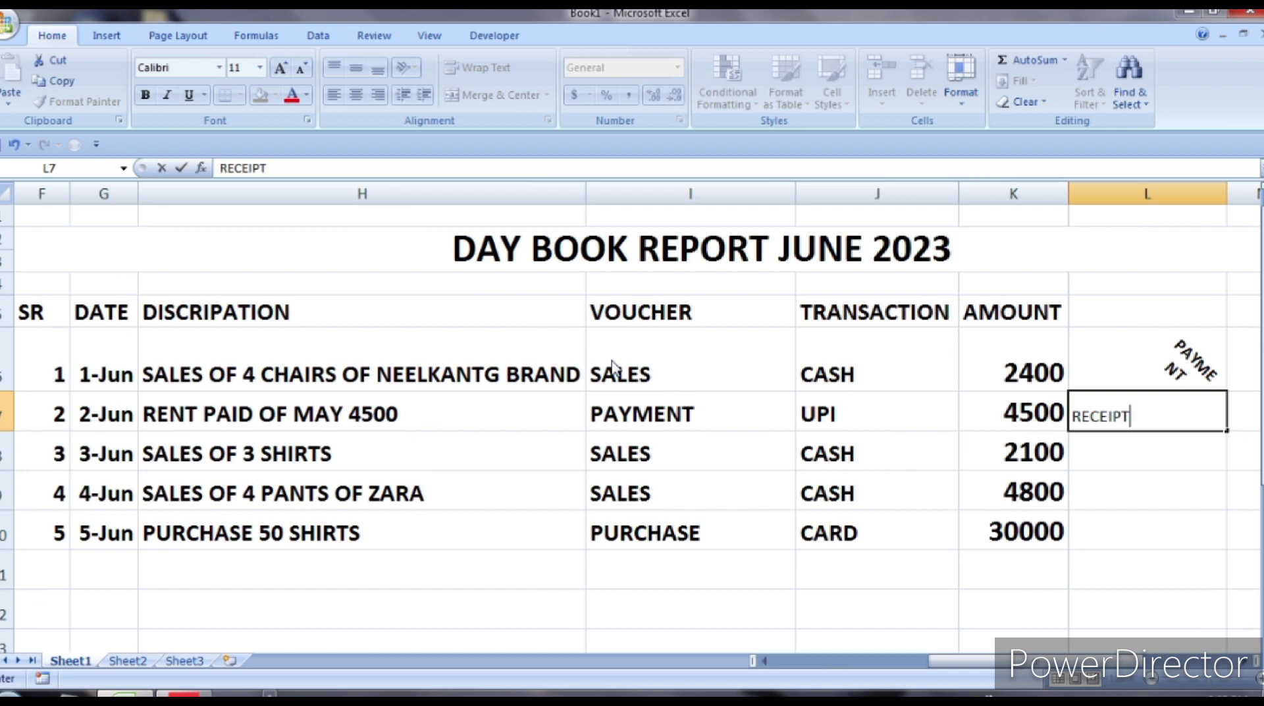
{"action": "key", "text": "Return"}
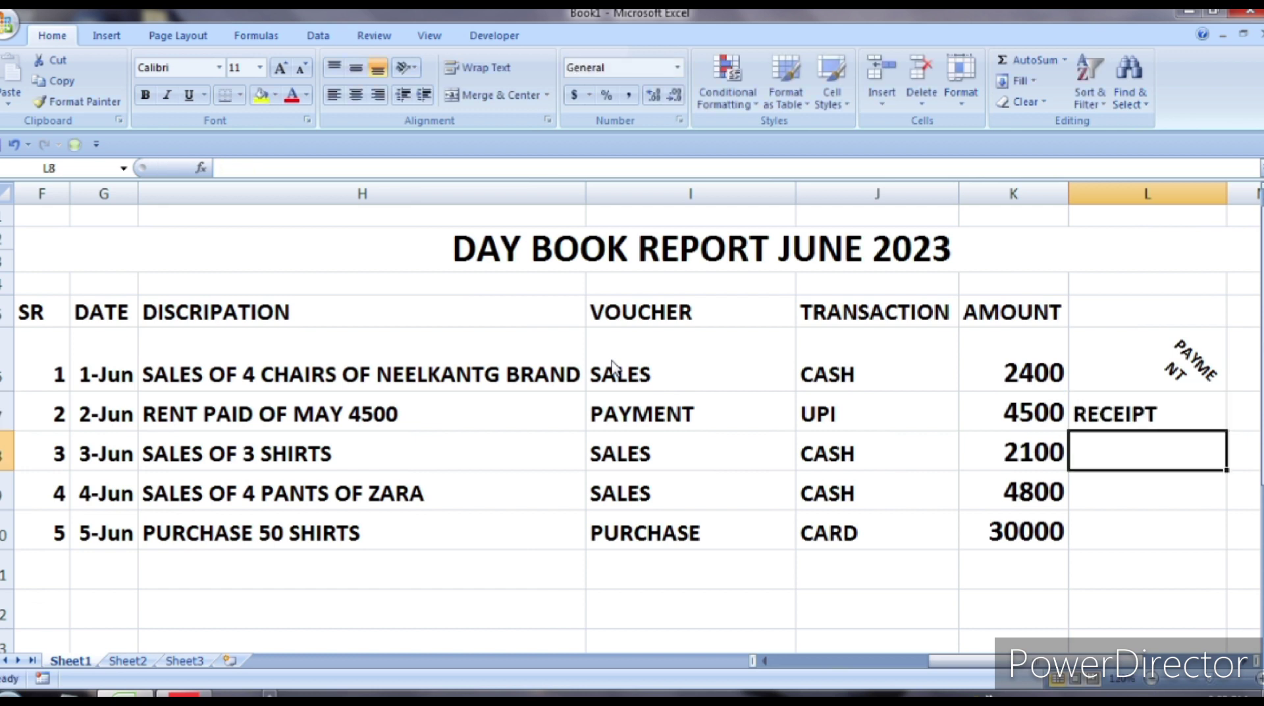
{"action": "key", "text": "Up"}
{"action": "key", "text": "Up"}
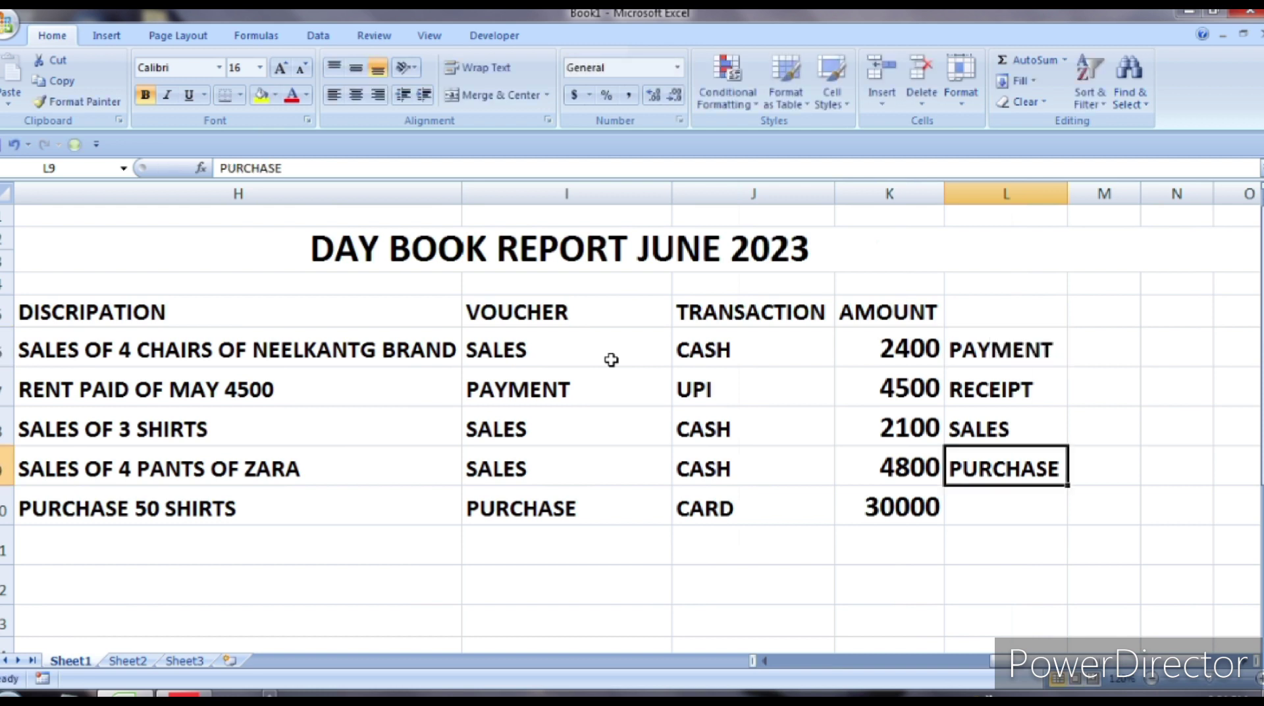
{"action": "key", "text": "shift+Down"}
{"action": "key", "text": "shift+Down"}
{"action": "key", "text": "shift+Down"}
{"action": "key", "text": "shift+Down"}
{"action": "key", "text": "shift+Up"}
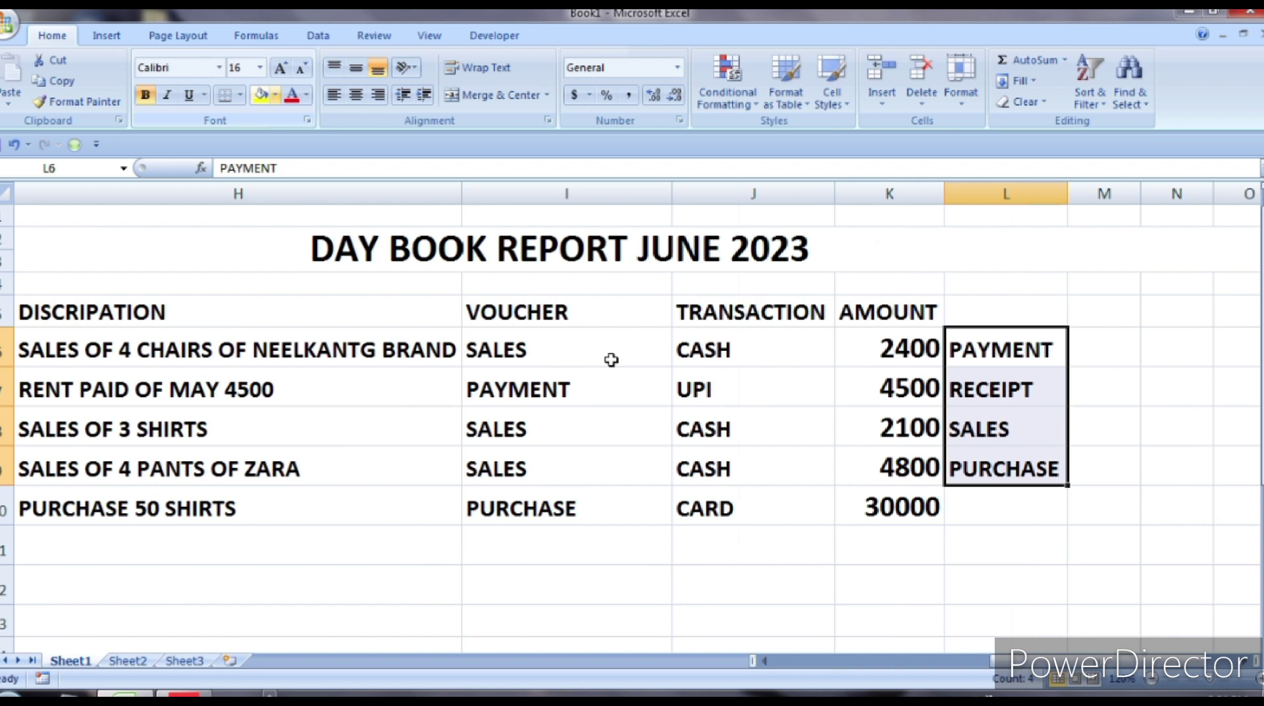
- Format labels L6:L9 with red font, yellow fill and all borders
{"action": "key", "text": "alt+h"}
{"action": "key", "text": "f"}
{"action": "key", "text": "c"}
{"action": "key", "text": "Return"}
{"action": "key", "text": "alt+h"}
{"action": "key", "text": "h"}
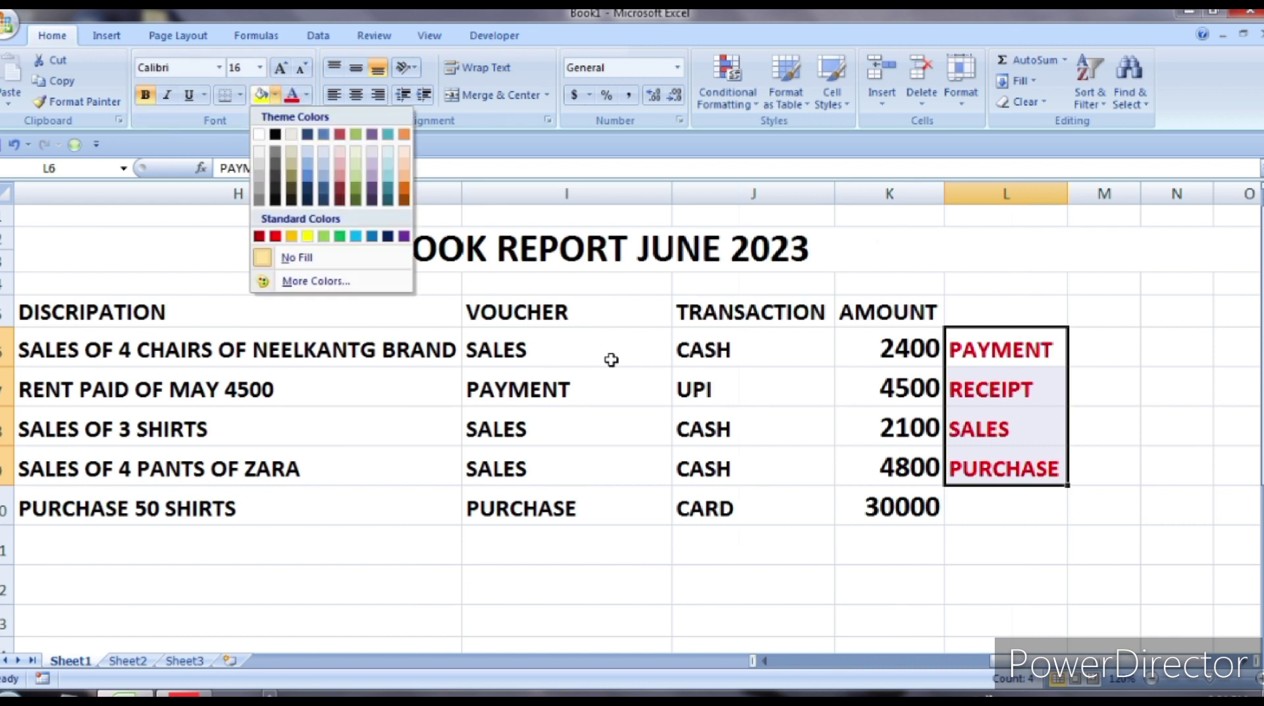
{"action": "key", "text": "Return"}
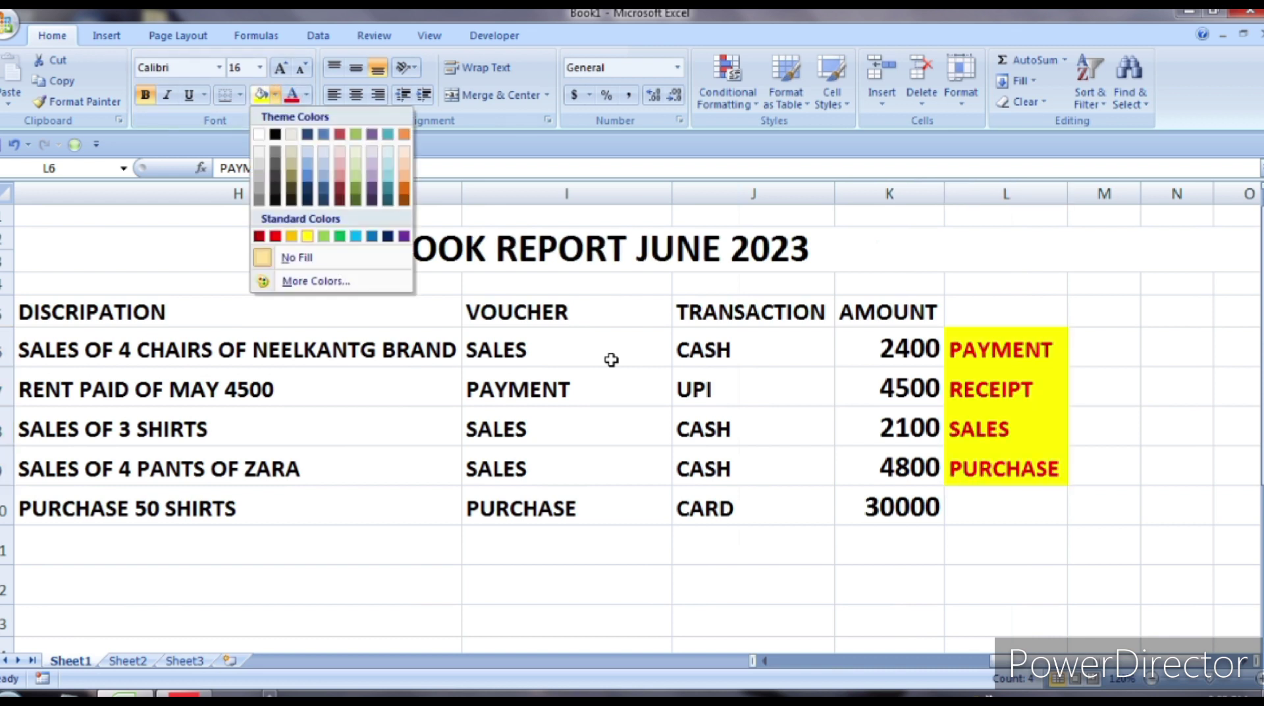
{"action": "key", "text": "Return"}
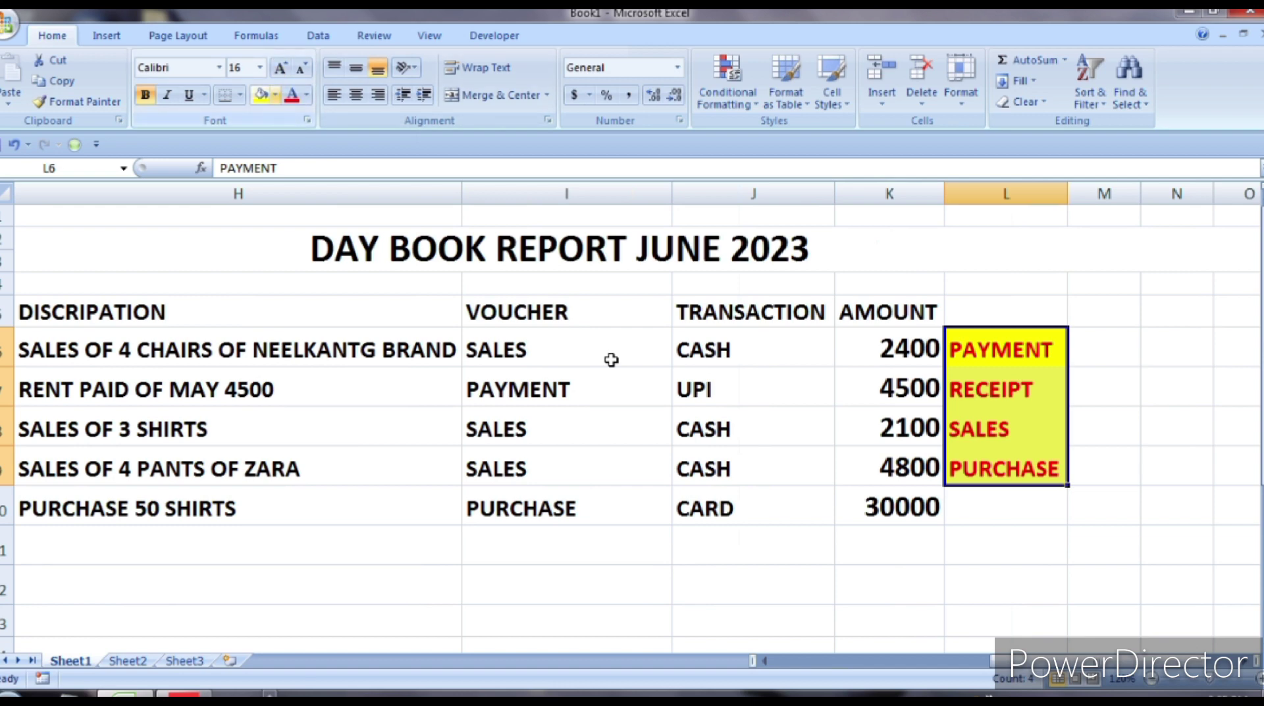
{"action": "key", "text": "alt+h"}
{"action": "key", "text": "b"}
{"action": "key", "text": "Down"}
{"action": "key", "text": "Down"}
{"action": "key", "text": "Down"}
{"action": "key", "text": "Return"}
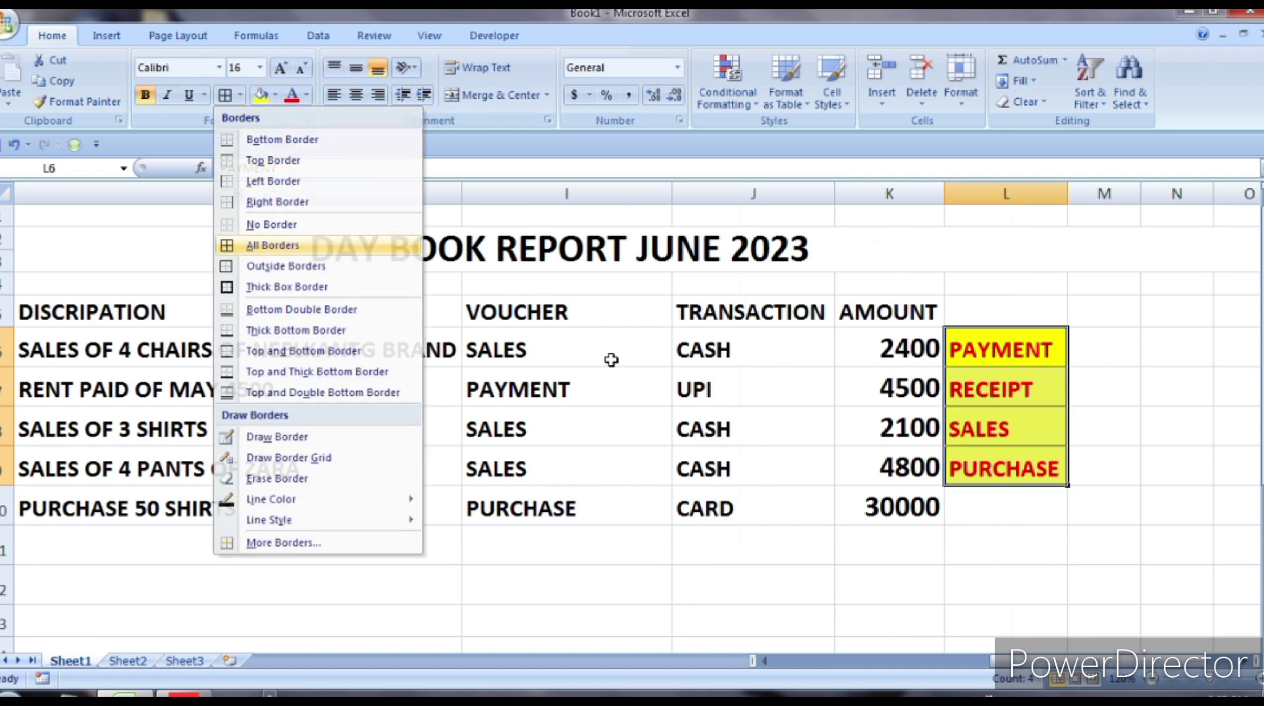
{"action": "key", "text": "Return"}
- Apply the same yellow fill to the range L6:M9, covering cells M6:M9
{"action": "key", "text": "Down"}
{"action": "key", "text": "Down"}
{"action": "key", "text": "Down"}
{"action": "key", "text": "Up"}
{"action": "key", "text": "Up"}
{"action": "key", "text": "Up"}
{"action": "key", "text": "Right"}
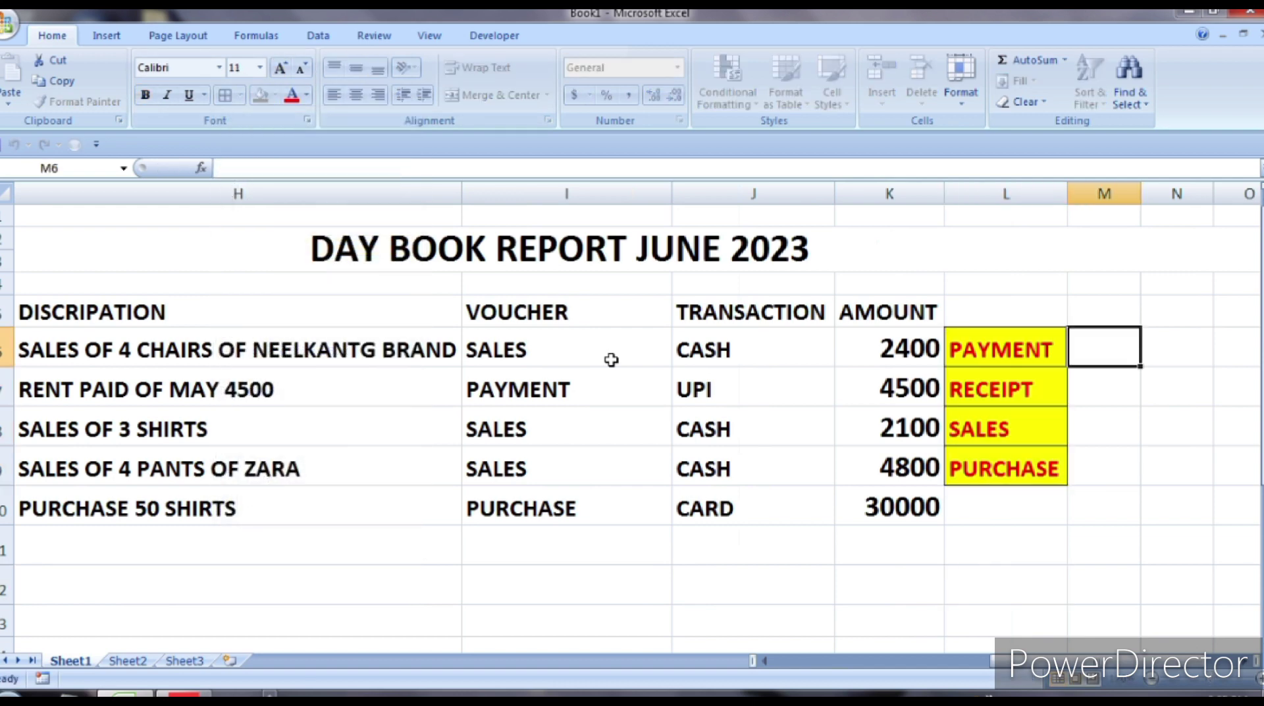
{"action": "key", "text": "Left"}
{"action": "key", "text": "shift+Right"}
{"action": "key", "text": "shift+Right"}
{"action": "key", "text": "shift+Down"}
{"action": "key", "text": "shift+Down"}
{"action": "key", "text": "shift+Down"}
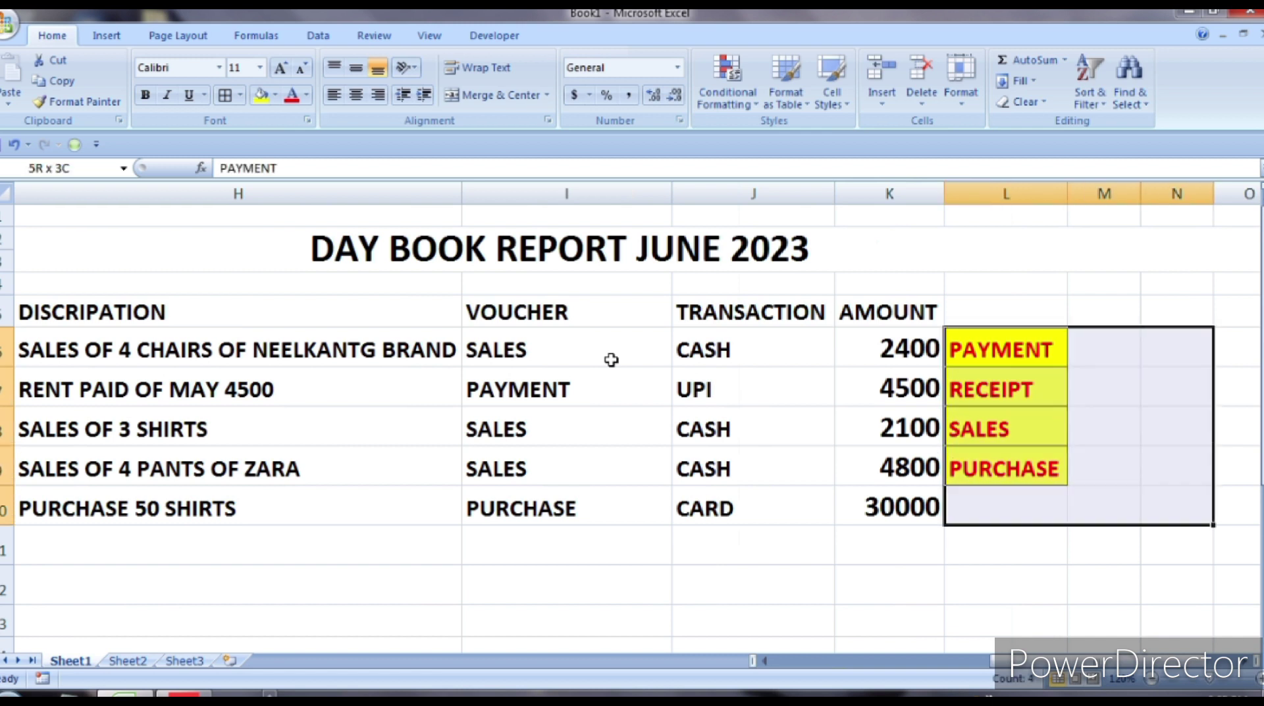
{"action": "key", "text": "shift+Left"}
{"action": "key", "text": "shift+Up"}
{"action": "key", "text": "alt+h"}
{"action": "key", "text": "h"}
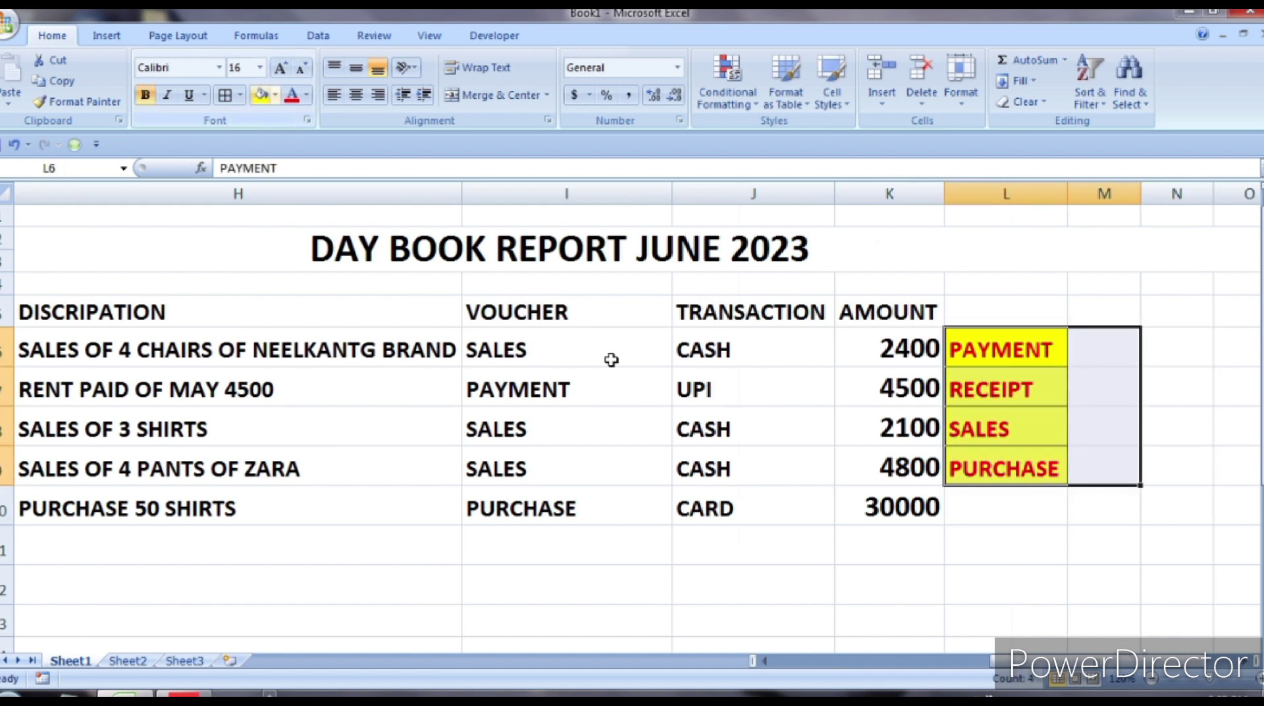
{"action": "key", "text": "Return"}
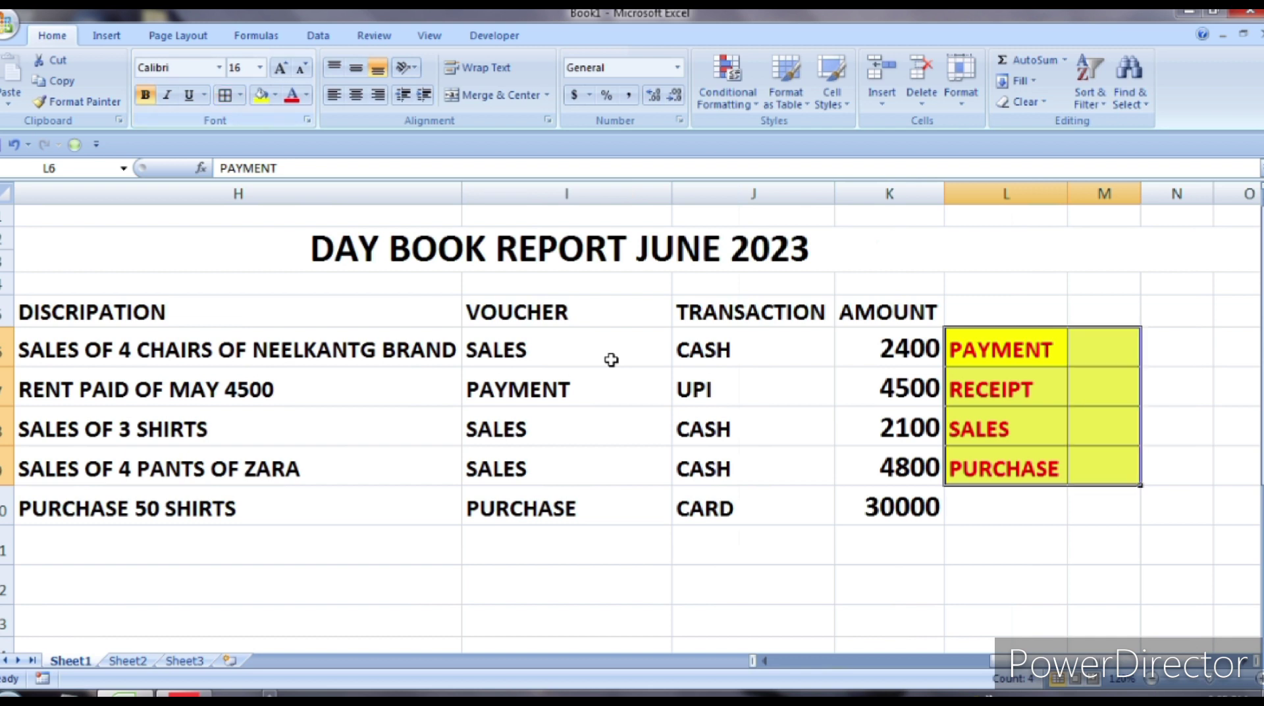
- Start a =SUMIF( formula in M6 for the PAYMENT total
{"action": "key", "text": "Right"}
{"action": "key", "text": "Down"}
{"action": "key", "text": "Down"}
{"action": "key", "text": "Down"}
{"action": "key", "text": "Up"}
{"action": "key", "text": "Up"}
{"action": "key", "text": "Up"}
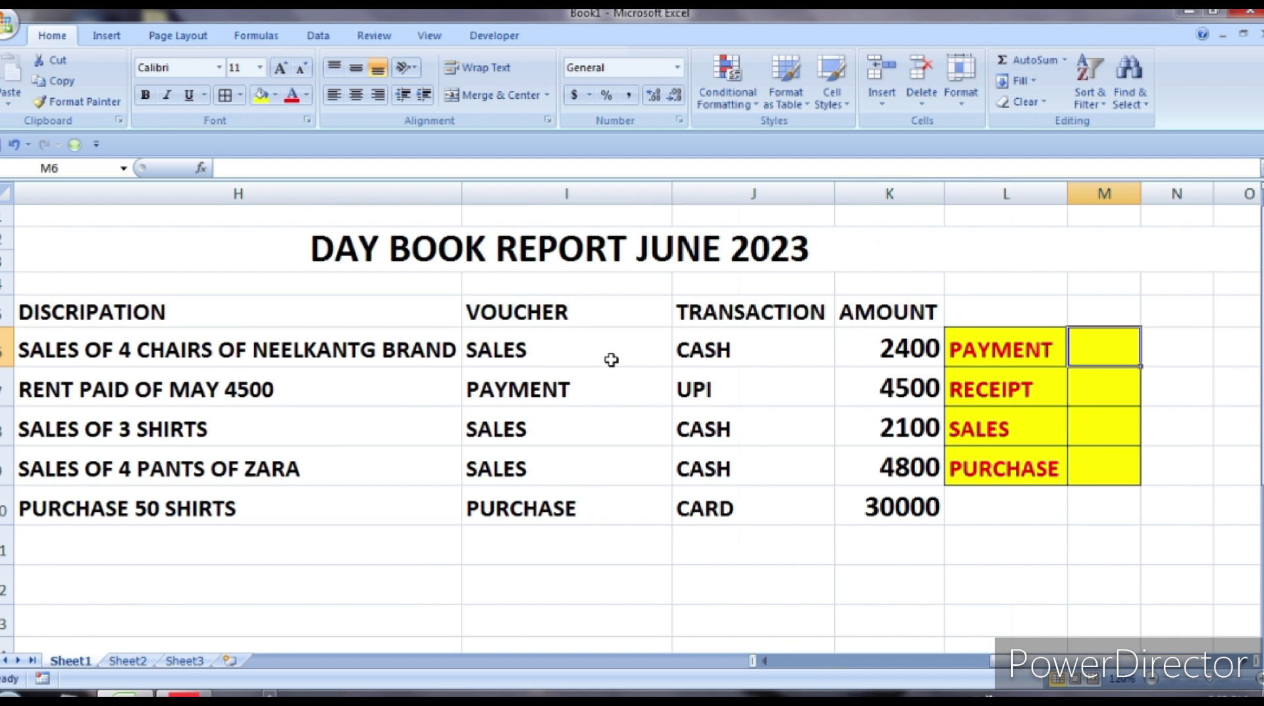
{"action": "type", "text": "="}
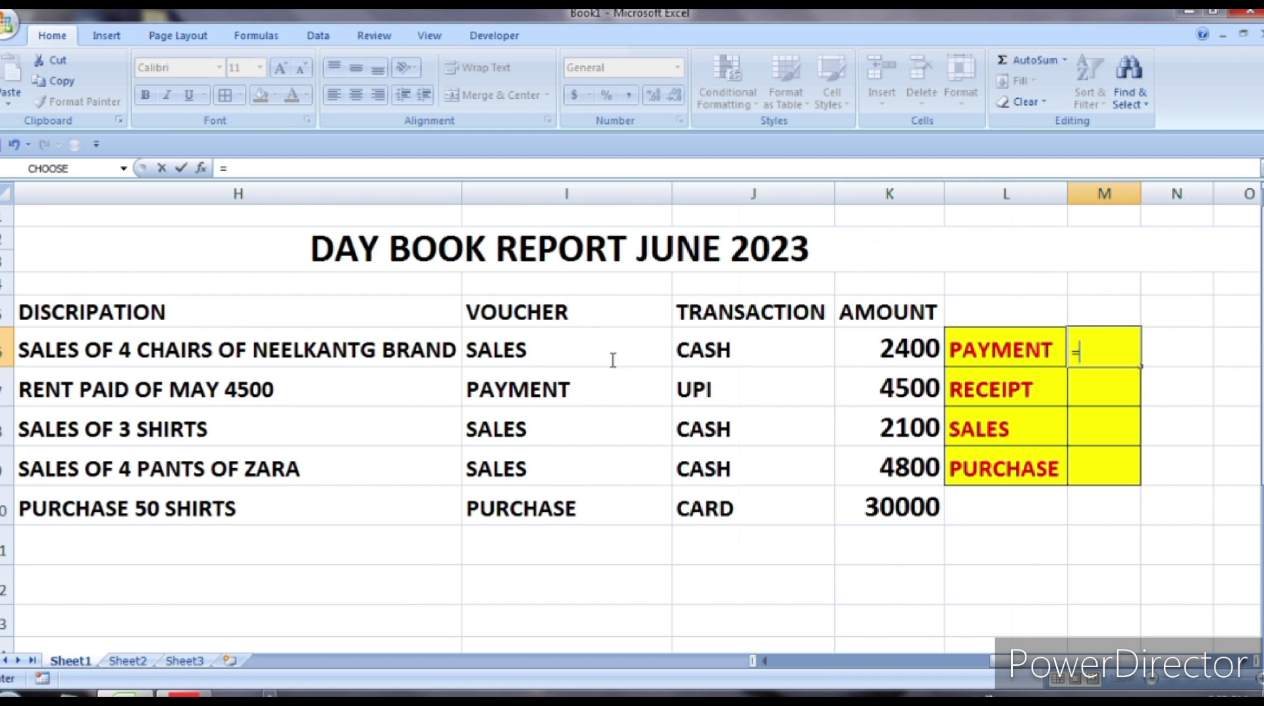
{"action": "type", "text": "SUMIF"}
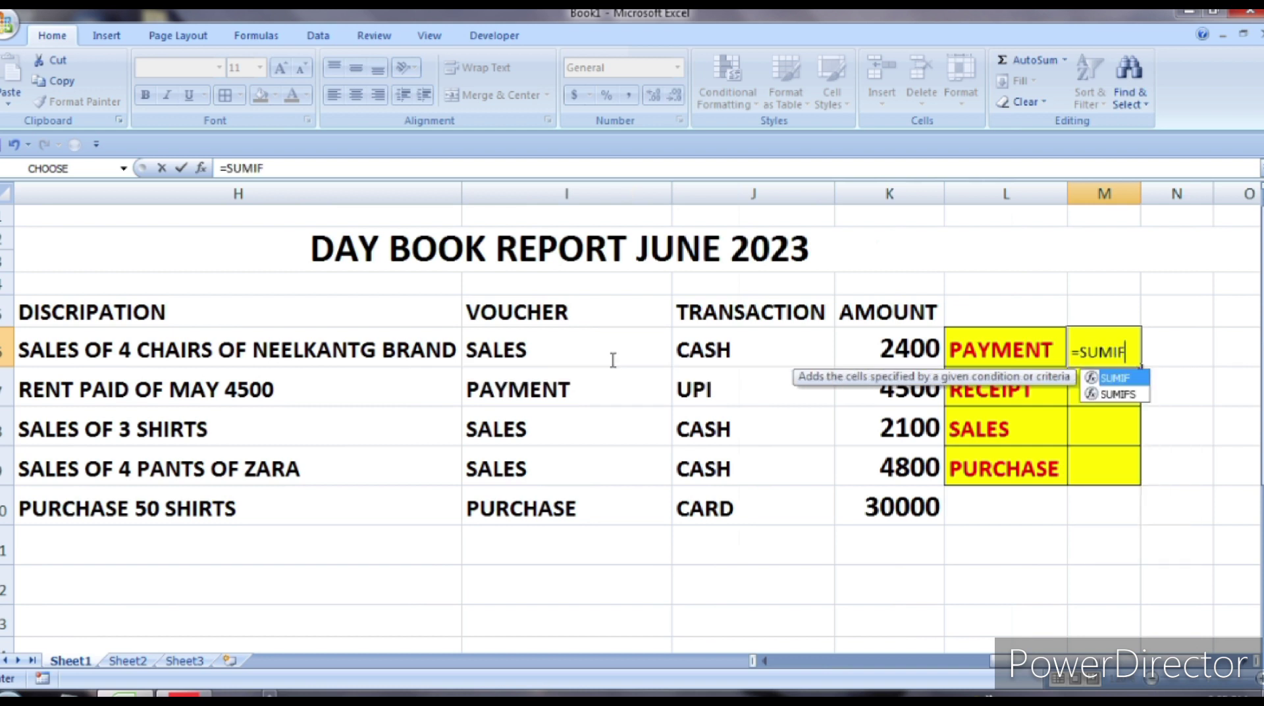
{"action": "type", "text": "("}
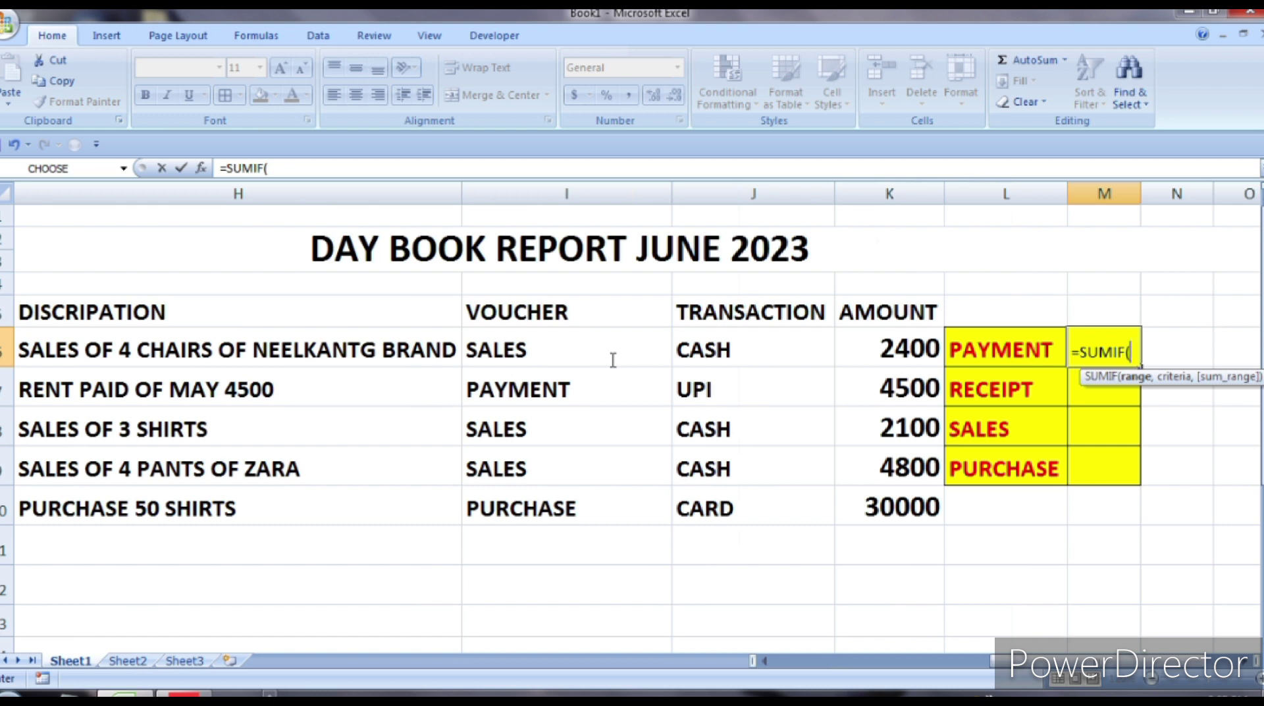
- Complete =SUMIF(I6:I10,I7,K6:K10) in M6 so the PAYMENT total shows 4500
{"action": "left_click", "coordinate": [613, 360]}
{"action": "key", "text": "shift+Down"}
{"action": "key", "text": "shift+Down"}
{"action": "key", "text": "shift+Down"}
{"action": "key", "text": "shift+Down"}
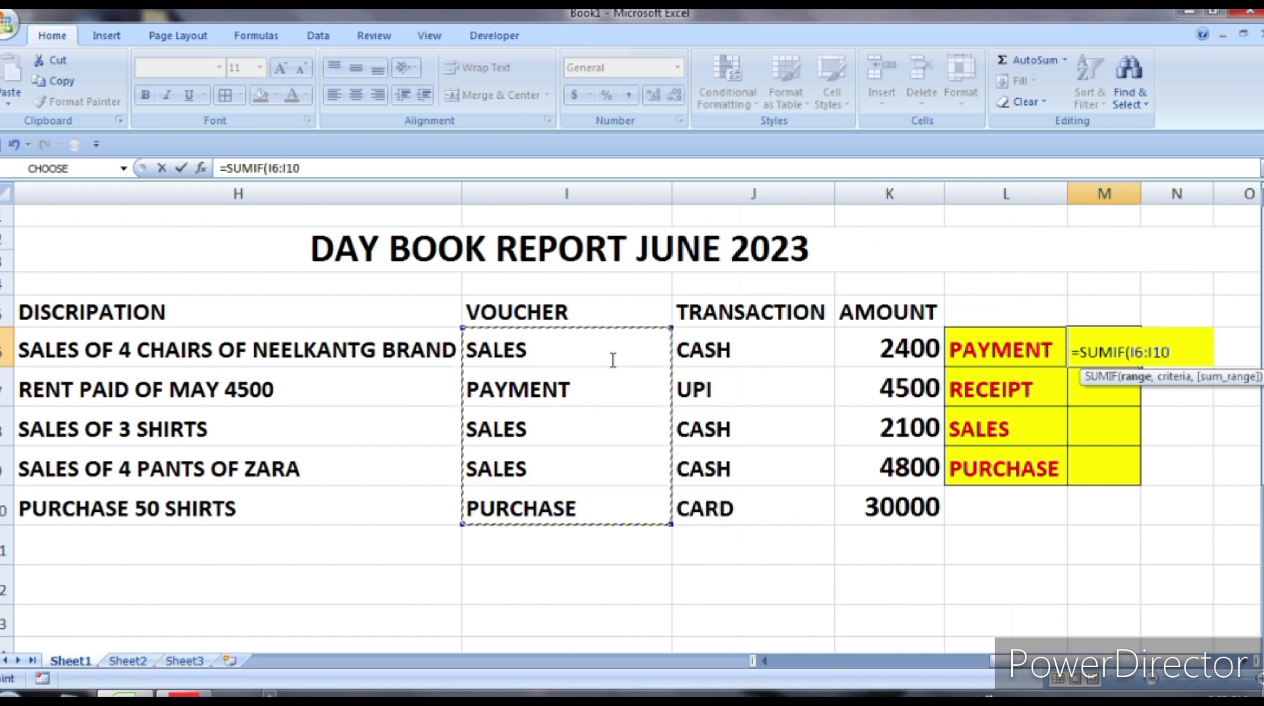
{"action": "type", "text": ","}
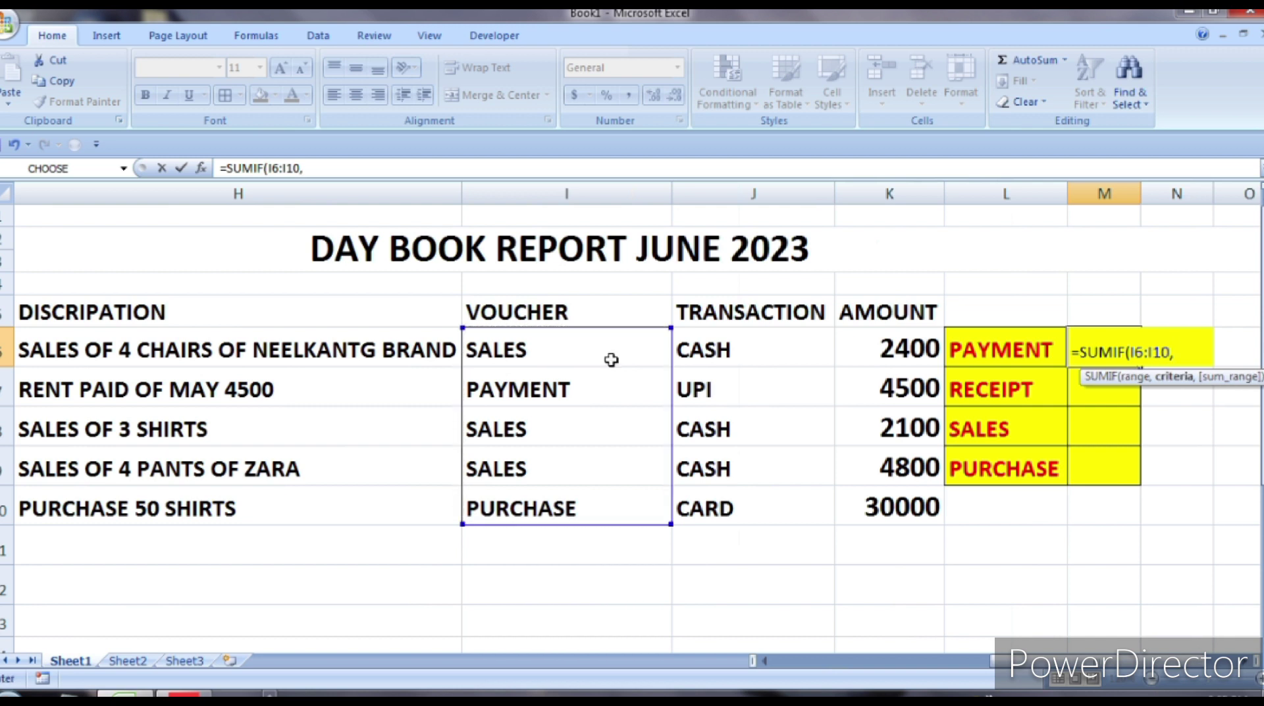
{"action": "key", "text": "Down"}
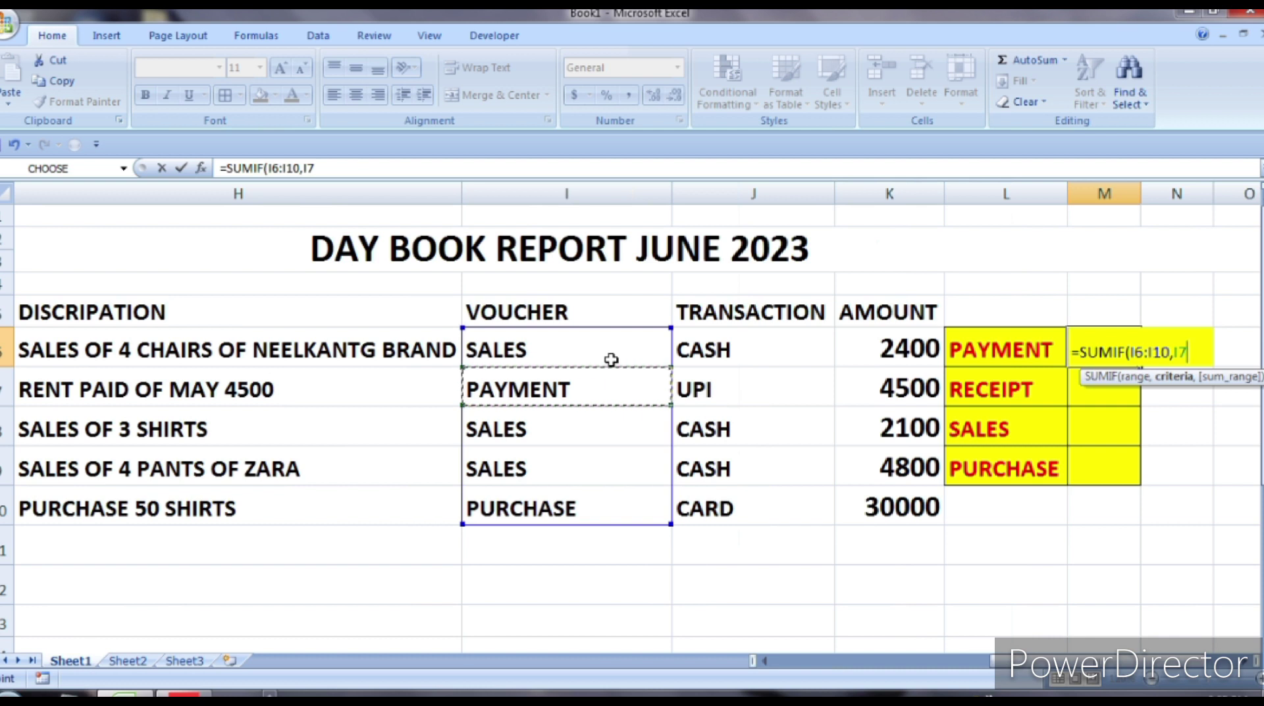
{"action": "type", "text": ","}
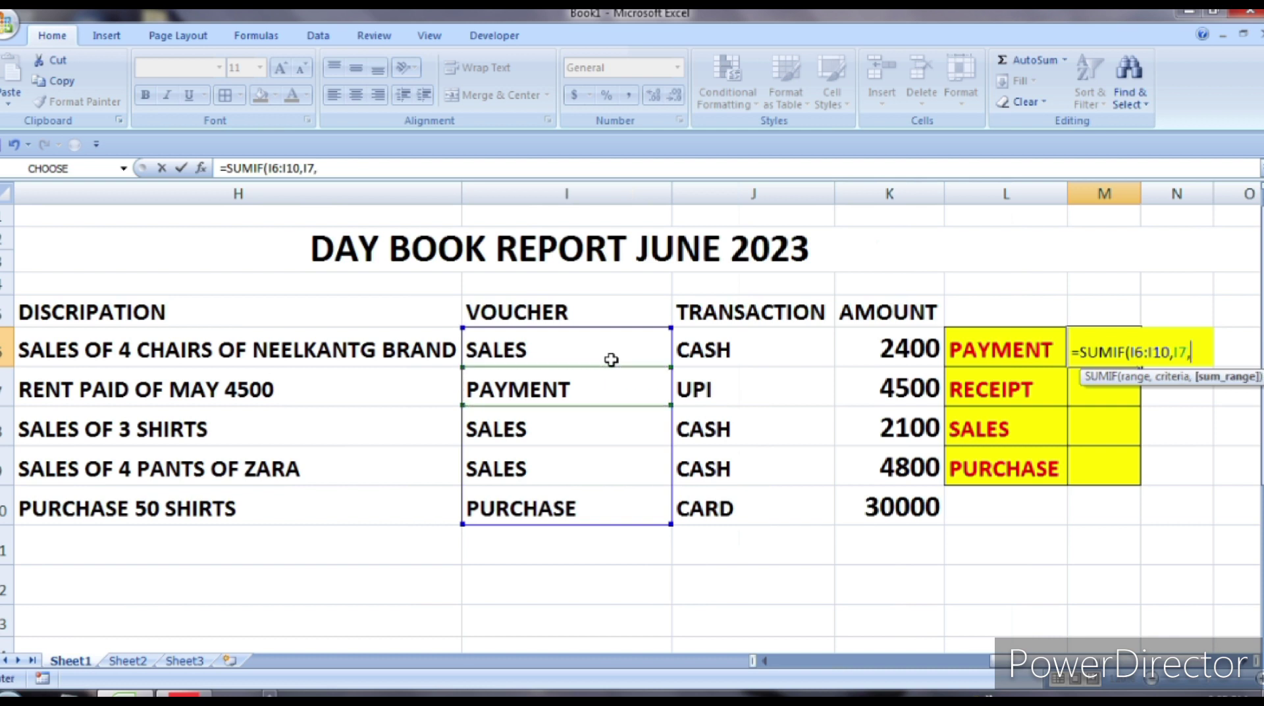
{"action": "left_click_drag", "start_coordinate": [889, 347], "coordinate": [889, 507]}
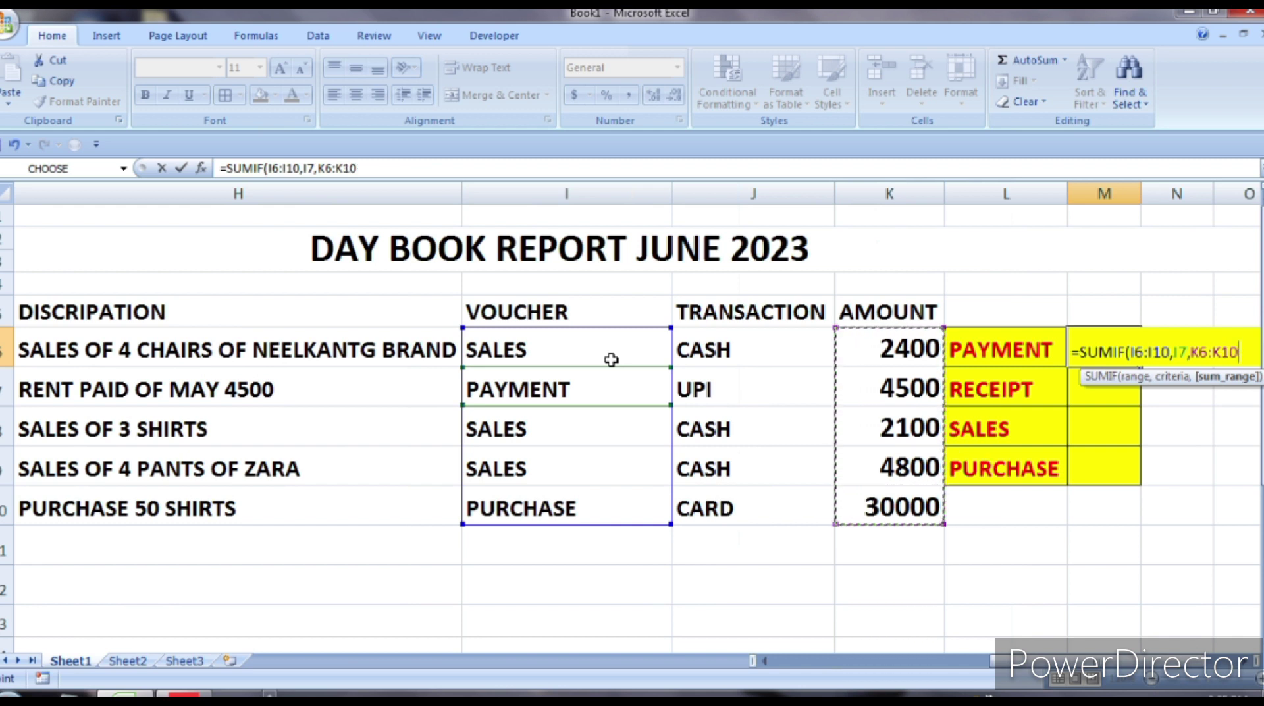
{"action": "type", "text": ")"}
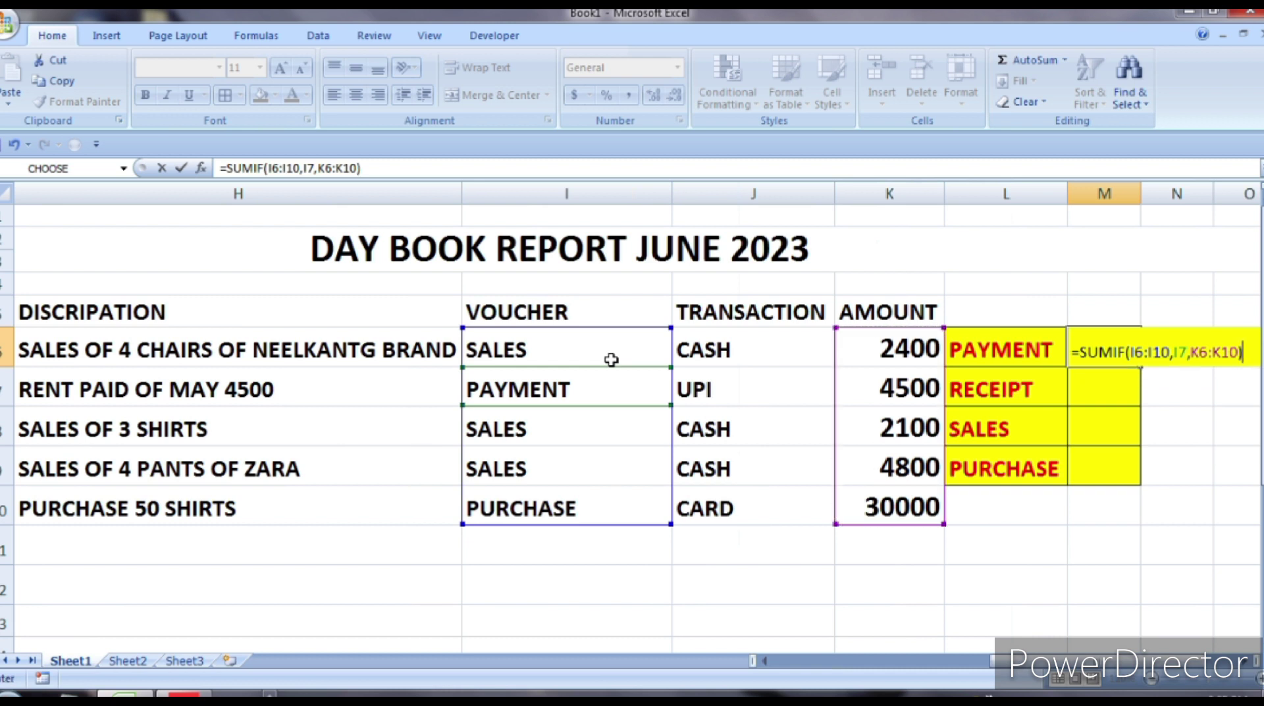
{"action": "key", "text": "Return"}
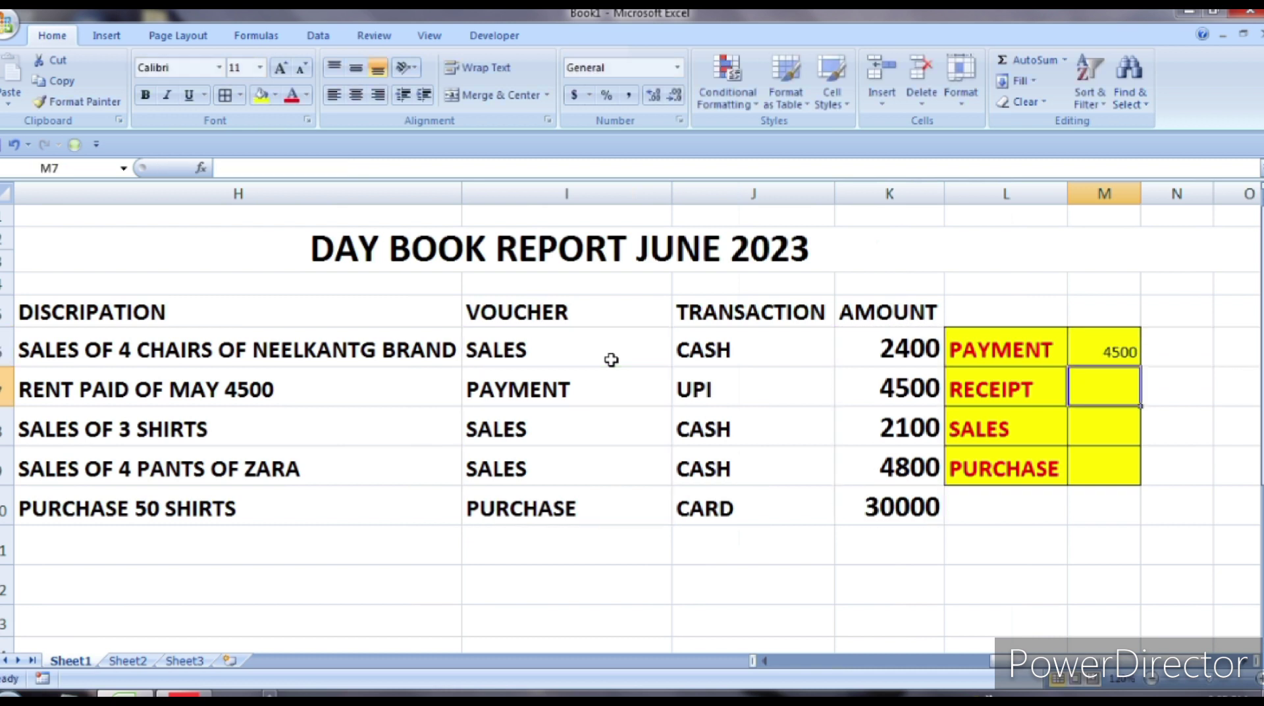
- Make the total cells M6:M9 bold and enlarge their font to size 20
{"action": "scroll", "coordinate": [612, 360], "scroll_direction": "right", "scroll_amount": 1}
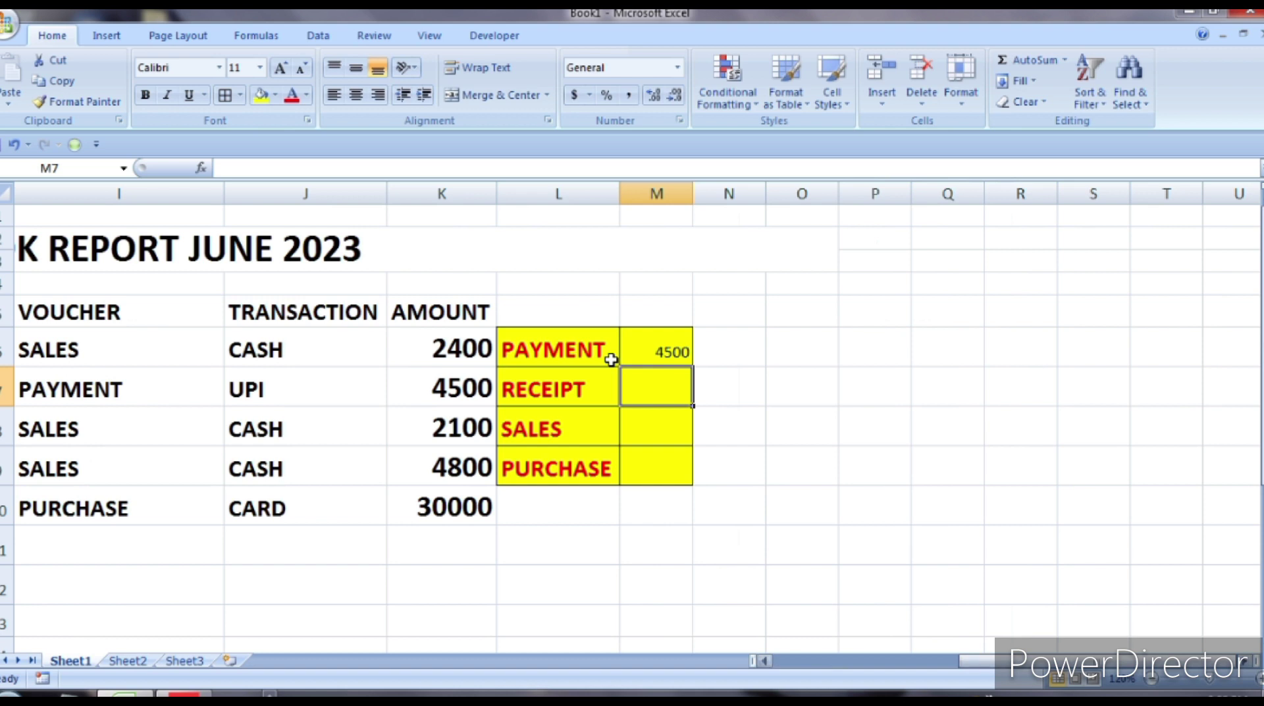
{"action": "scroll", "coordinate": [612, 360], "scroll_direction": "left", "scroll_amount": 1}
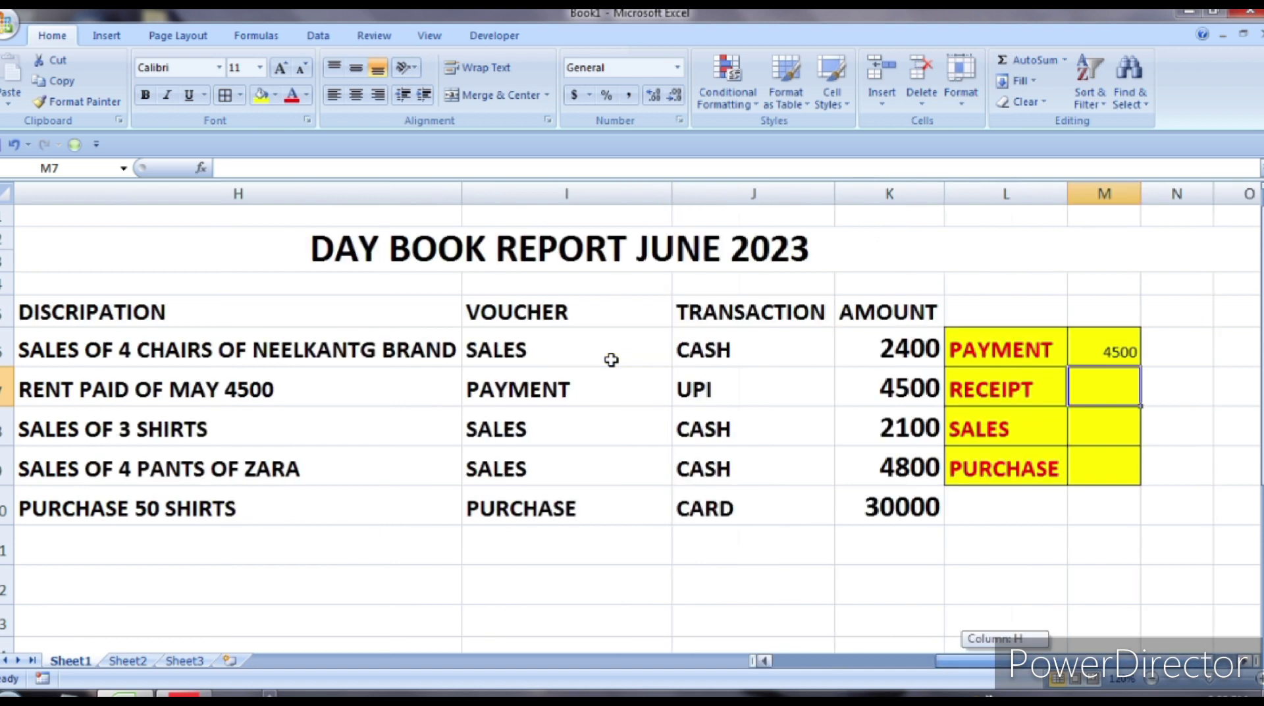
{"action": "key", "text": "Up"}
{"action": "key", "text": "shift+Down"}
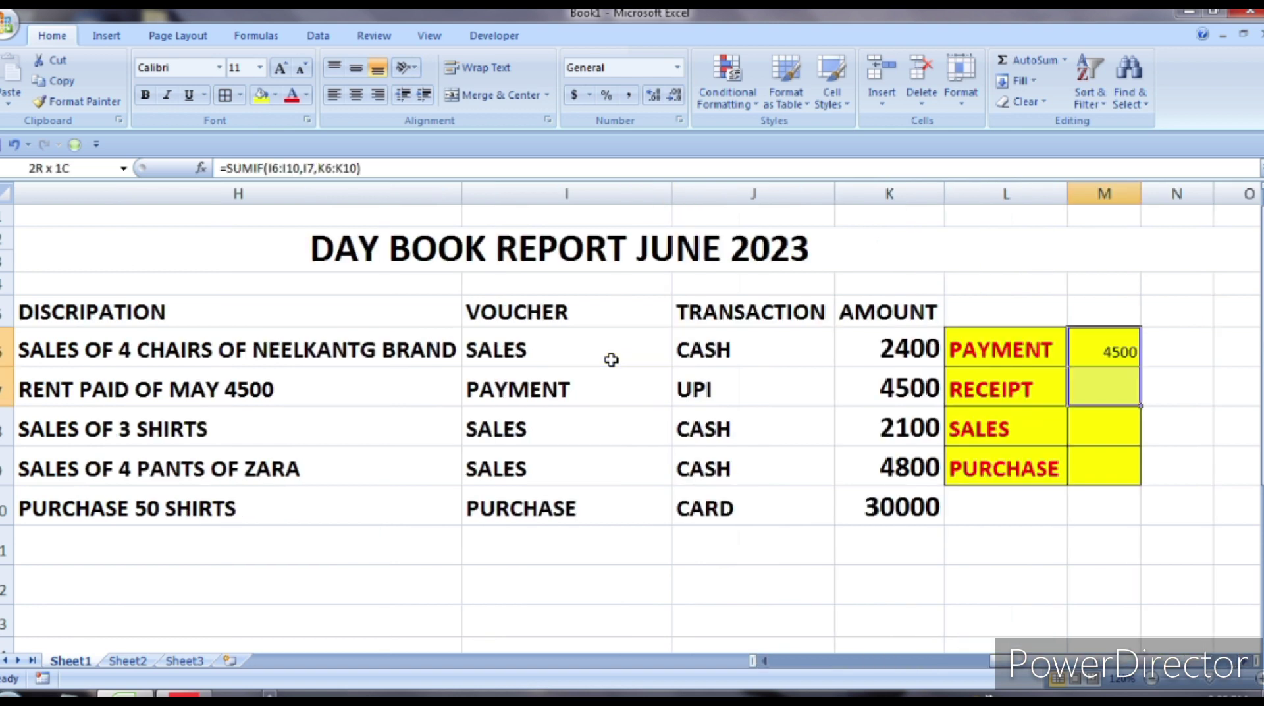
{"action": "key", "text": "shift+Down"}
{"action": "key", "text": "shift+Down"}
{"action": "key", "text": "ctrl+b"}
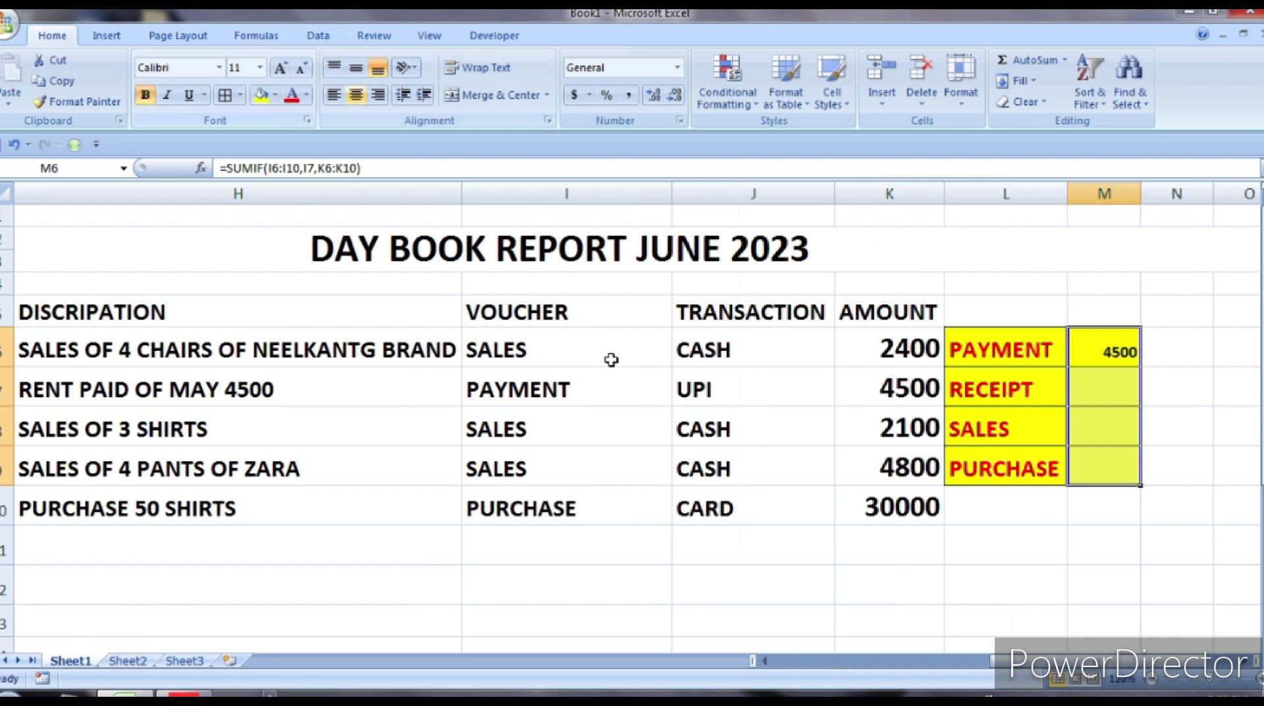
{"action": "key", "text": "ctrl+shift+period"}
{"action": "key", "text": "ctrl+shift+period"}
{"action": "key", "text": "ctrl+shift+period"}
{"action": "key", "text": "ctrl+shift+period"}
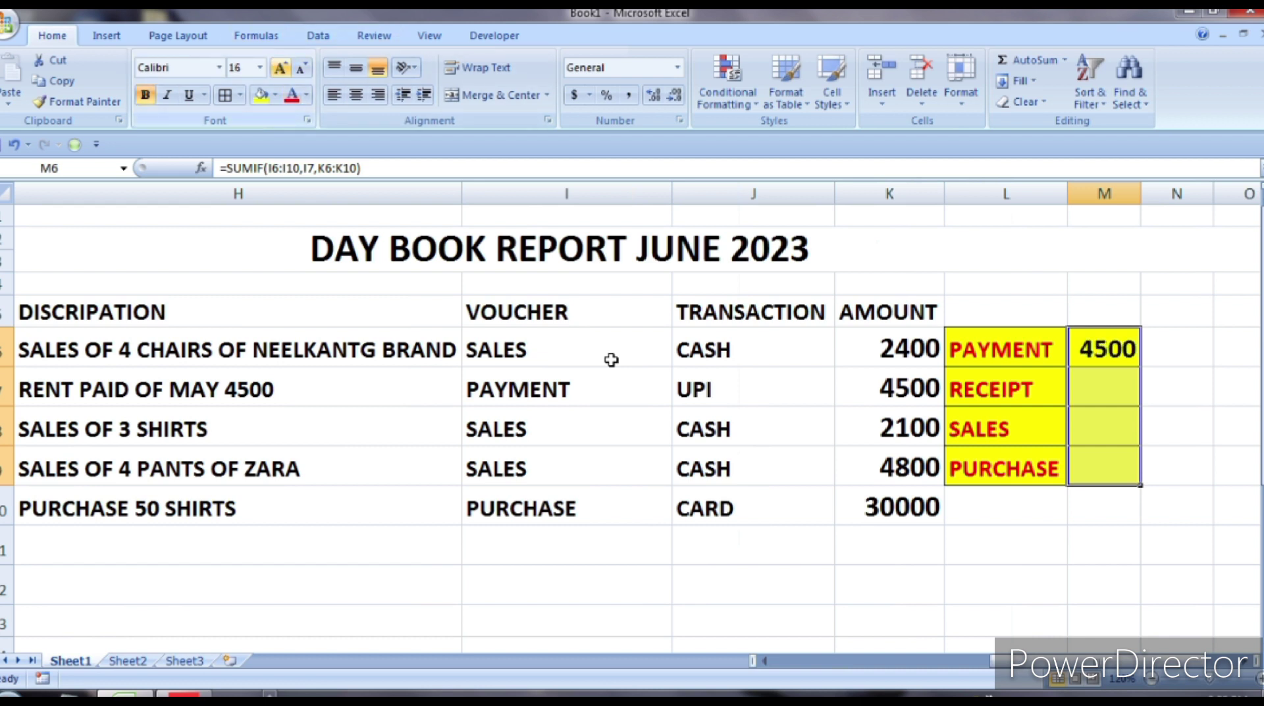
{"action": "key", "text": "ctrl+shift+period"}
{"action": "key", "text": "Down"}
{"action": "key", "text": "Down"}
{"action": "key", "text": "Down"}
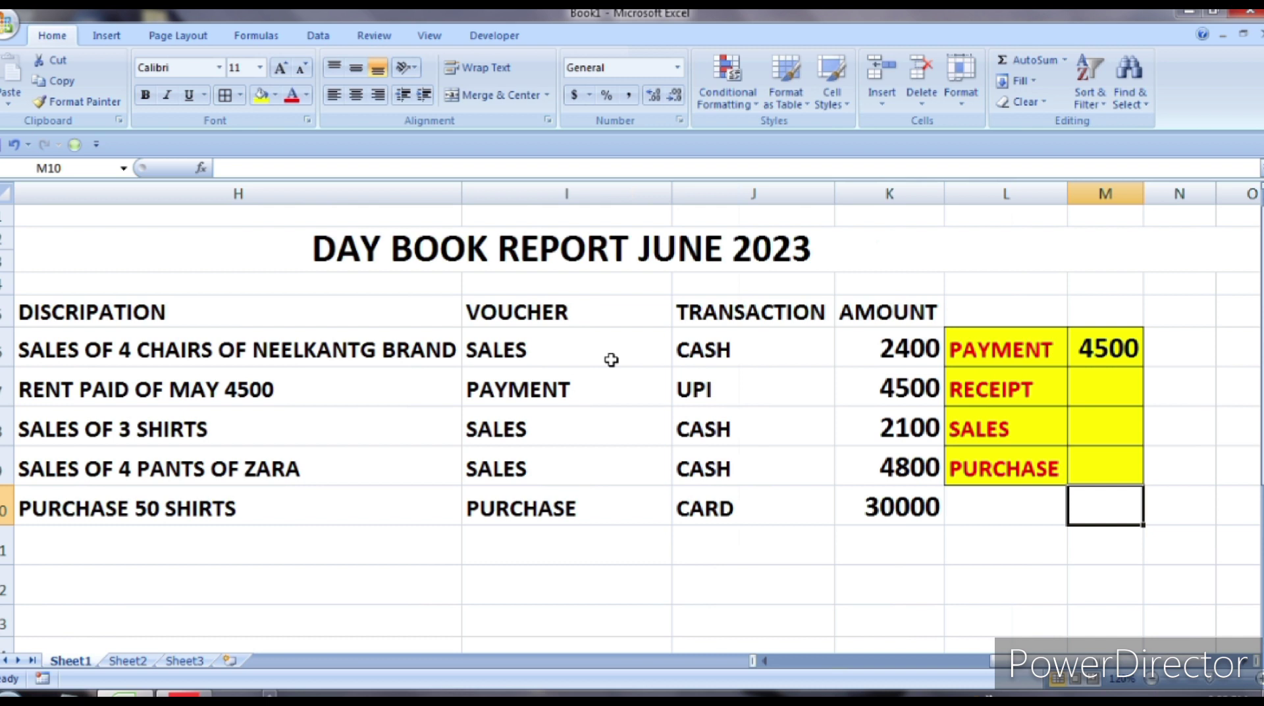
{"action": "key", "text": "Up"}
{"action": "key", "text": "Up"}
{"action": "key", "text": "Up"}
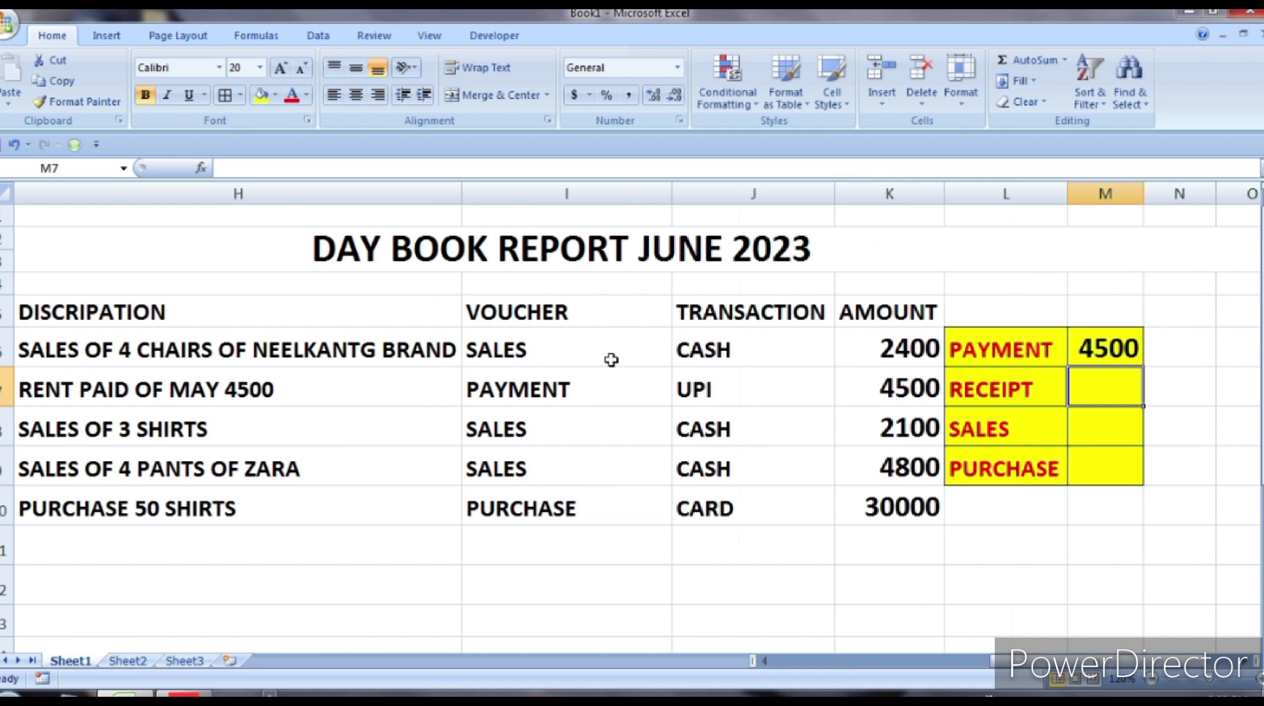
{"action": "type", "text": "=SUM"}
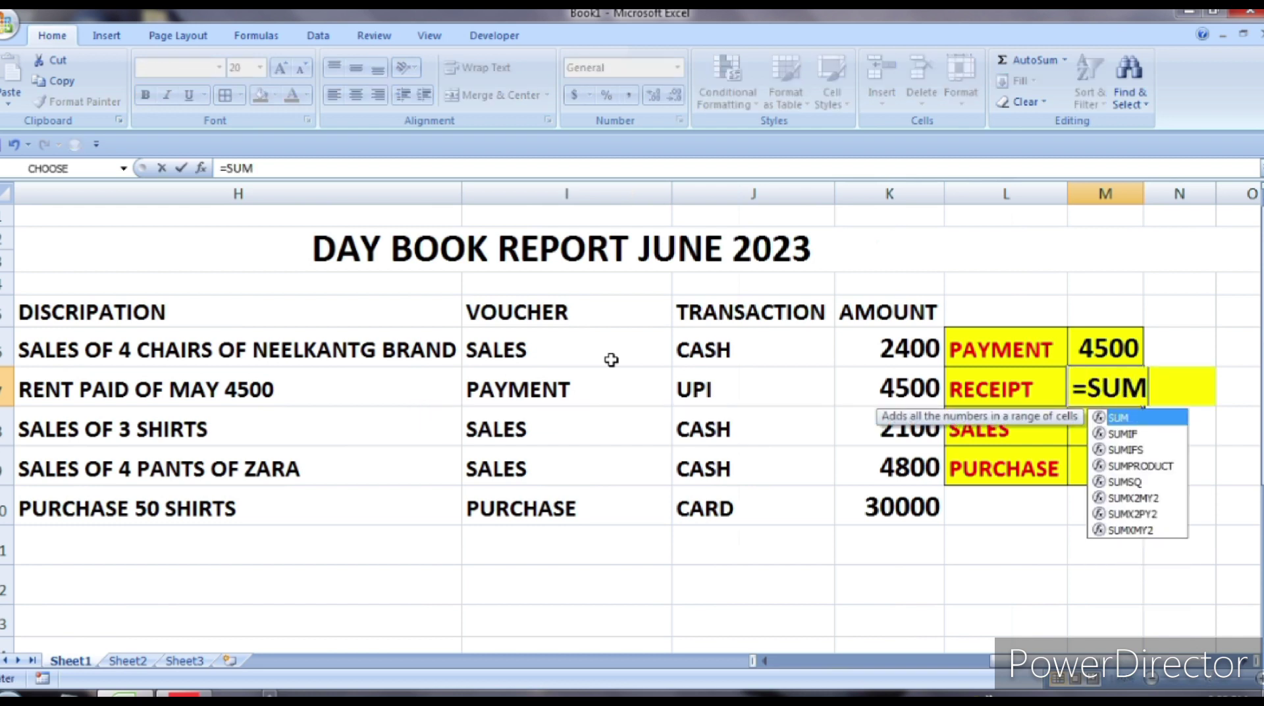
{"action": "type", "text": "IF("}
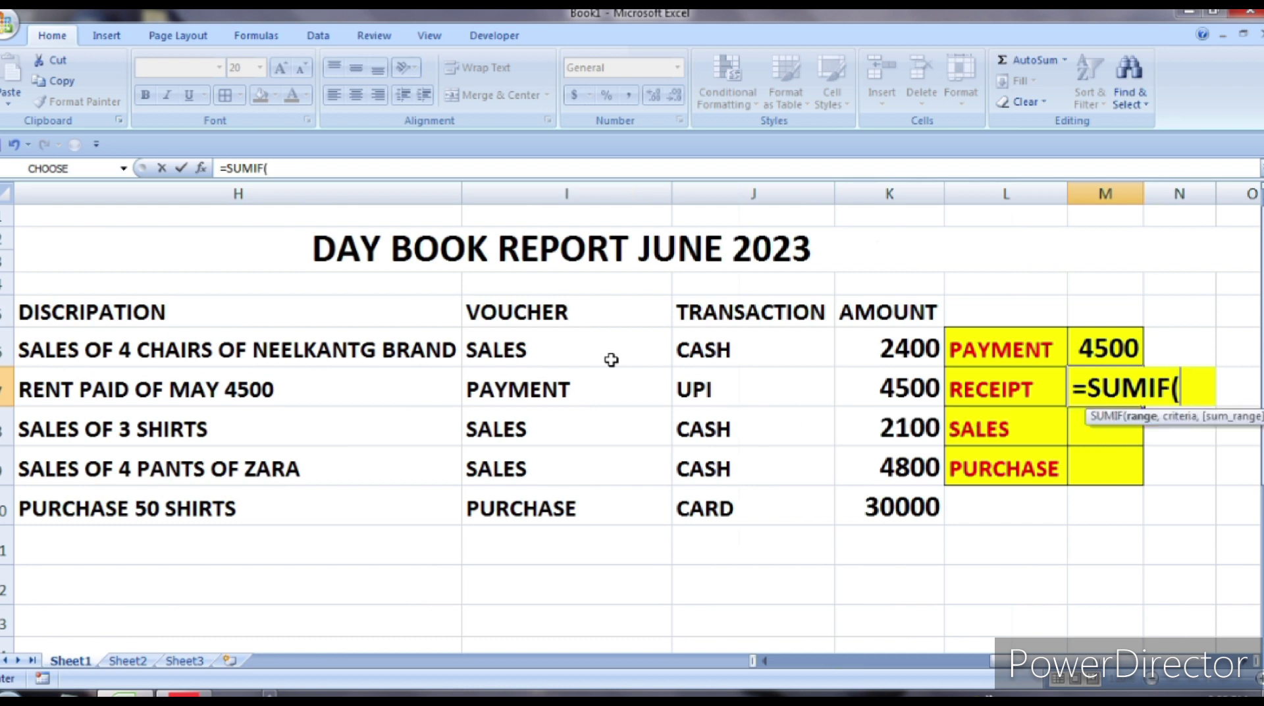
{"action": "left_click", "coordinate": [611, 360]}
{"action": "key", "text": "shift+Down"}
{"action": "key", "text": "shift+Down"}
{"action": "key", "text": "shift+Down"}
{"action": "key", "text": "shift+Down"}
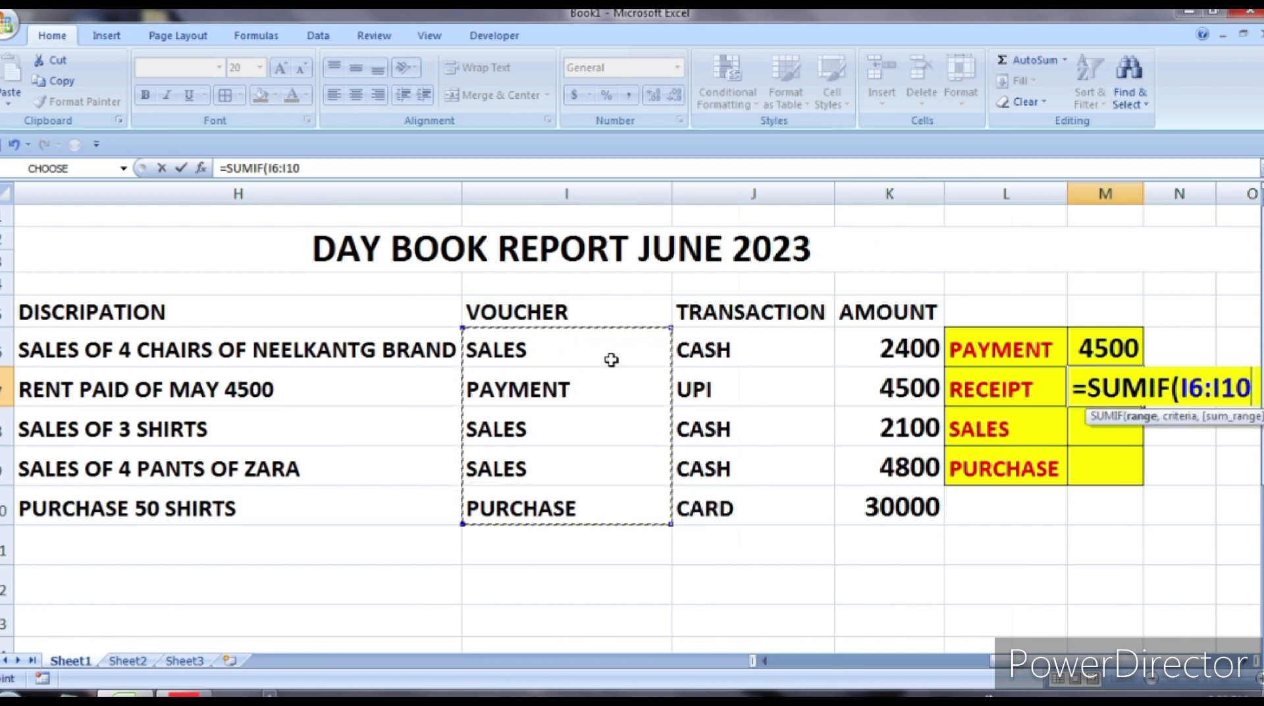
{"action": "type", "text": ","}
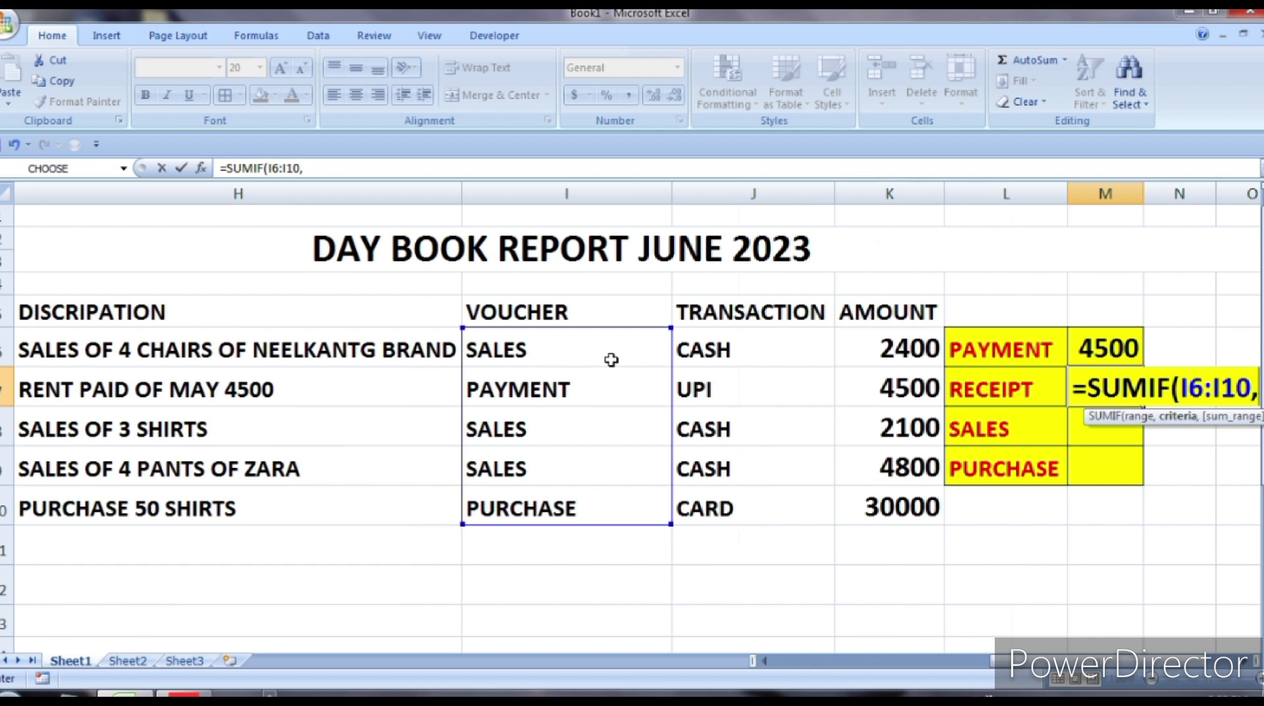
{"action": "key", "text": "BackSpace"}
{"action": "key", "text": "BackSpace"}
{"action": "key", "text": "BackSpace"}
{"action": "key", "text": "BackSpace"}
{"action": "key", "text": "BackSpace"}
{"action": "key", "text": "BackSpace"}
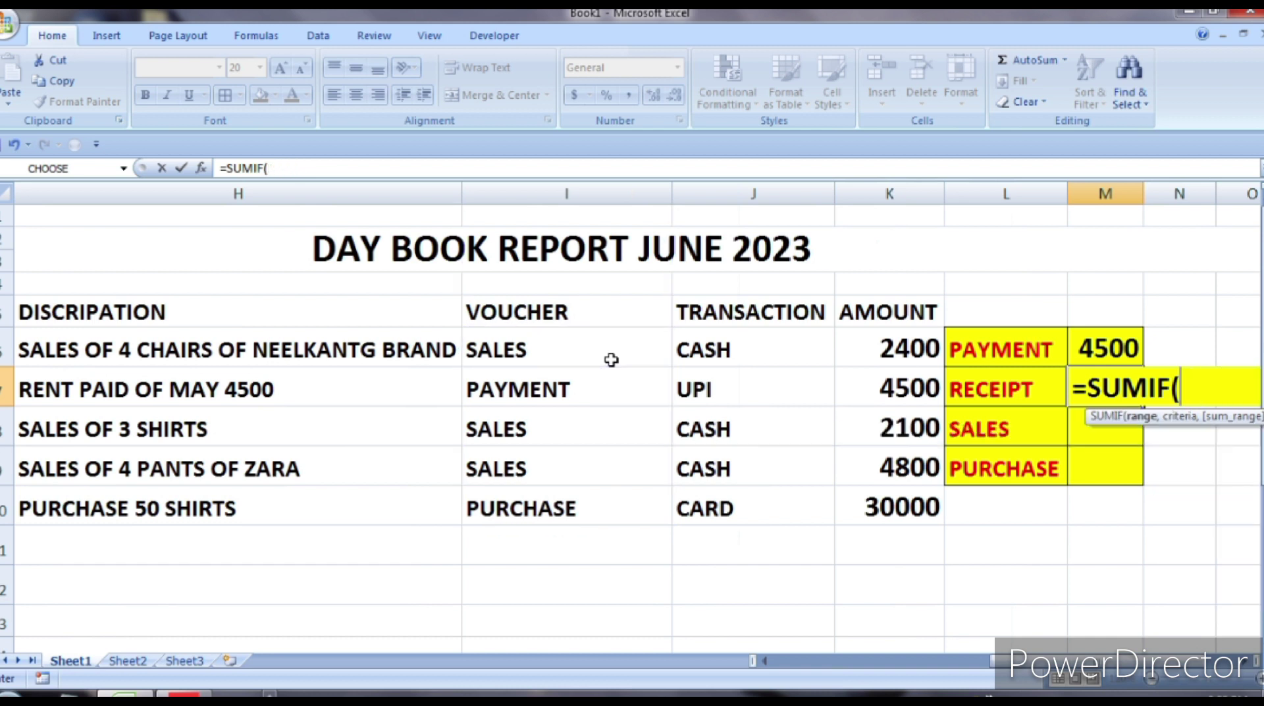
{"action": "key", "text": "BackSpace"}
{"action": "key", "text": "BackSpace"}
{"action": "key", "text": "BackSpace"}
{"action": "key", "text": "BackSpace"}
{"action": "key", "text": "BackSpace"}
{"action": "key", "text": "BackSpace"}
{"action": "key", "text": "BackSpace"}
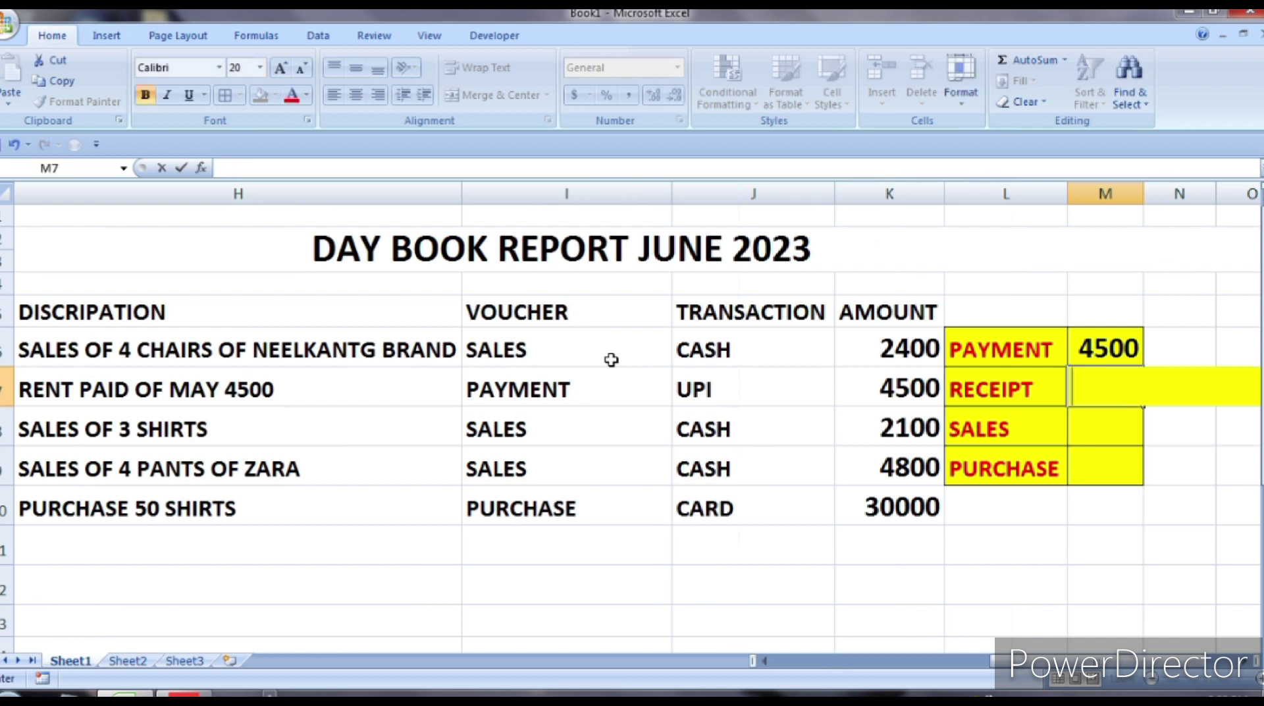
{"action": "key", "text": "Return"}
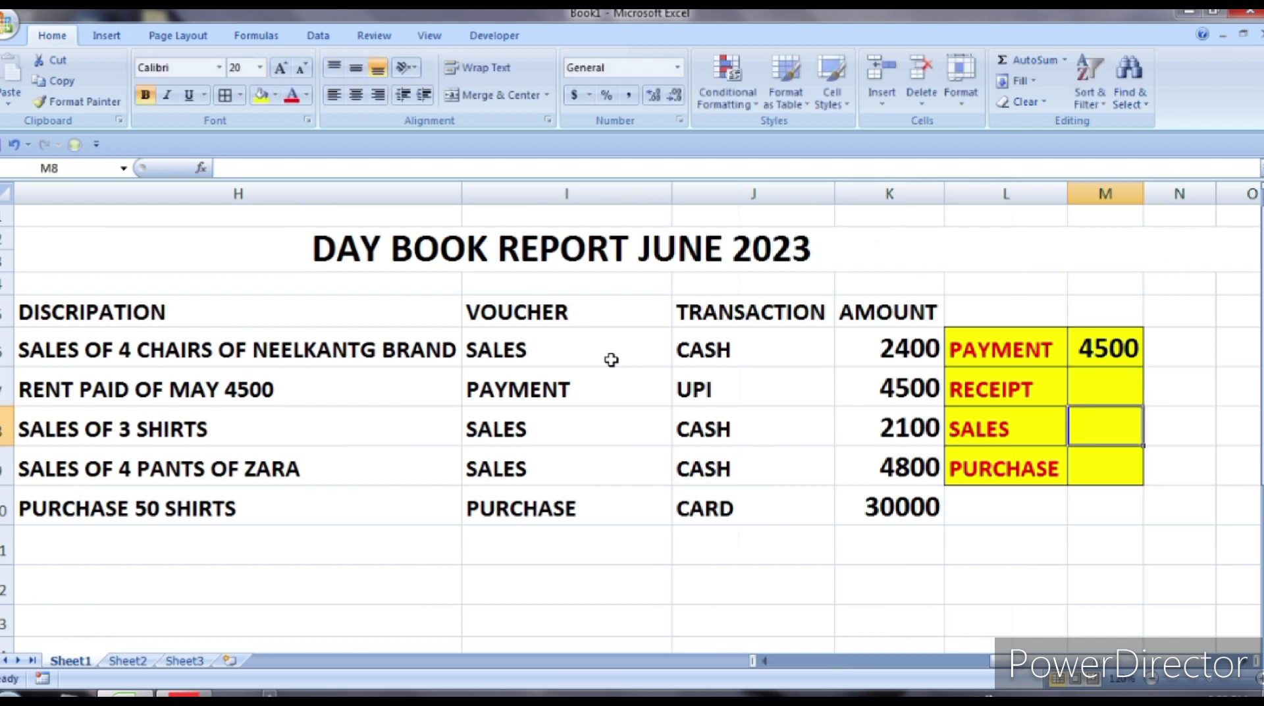
- Enter =SUMIF(I6:I10,I8,K6:K10) in M8 so the SALES total shows 9300
{"action": "type", "text": "=SUM"}
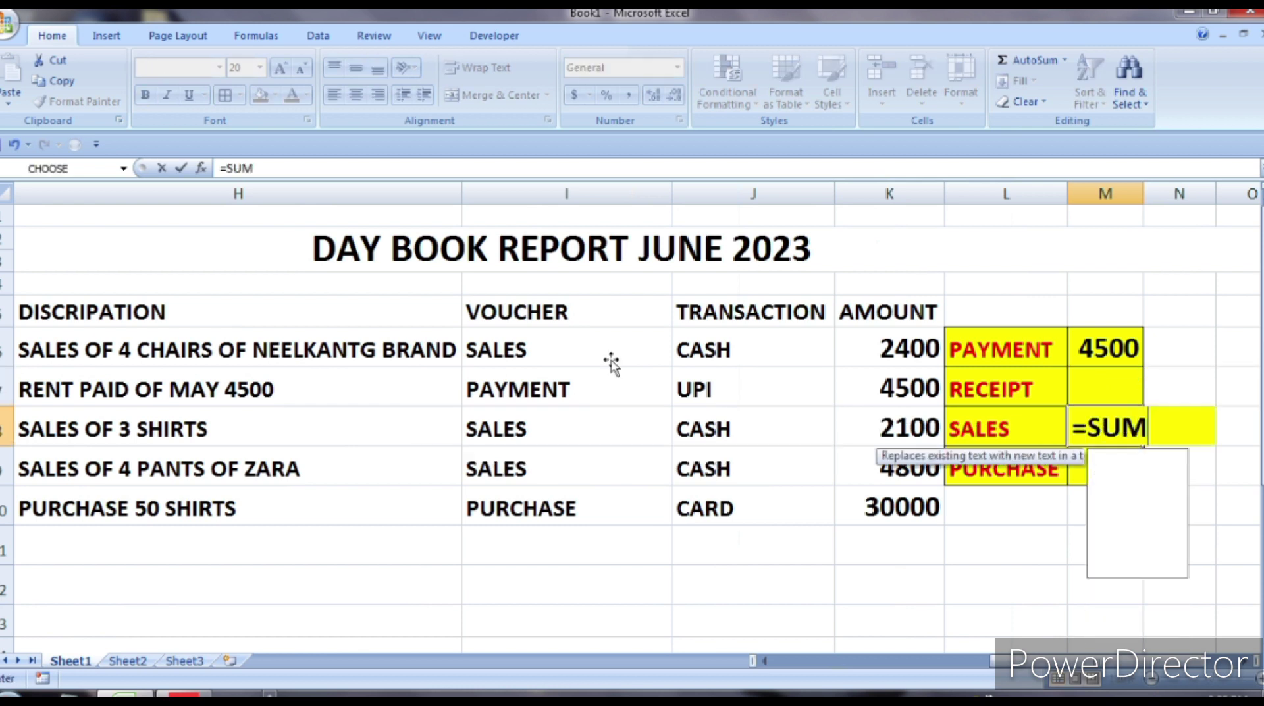
{"action": "type", "text": "IF"}
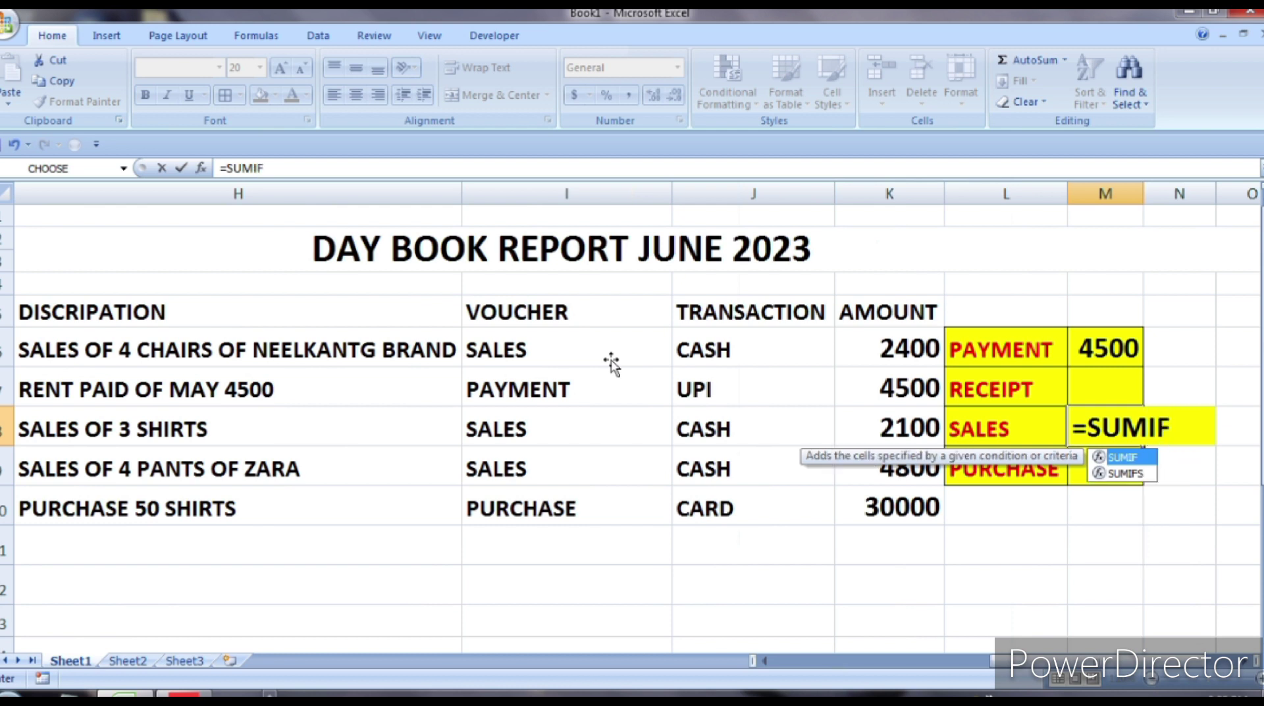
{"action": "type", "text": "("}
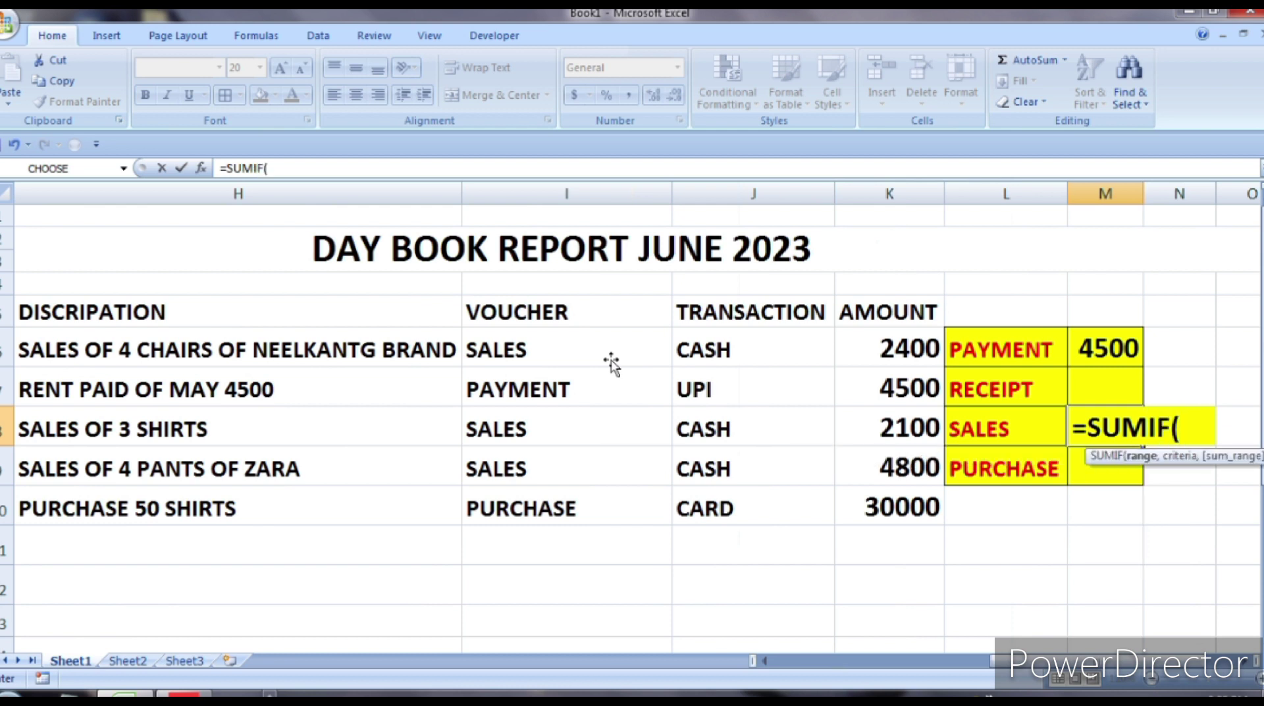
{"action": "left_click", "coordinate": [611, 362]}
{"action": "key", "text": "shift+Down"}
{"action": "key", "text": "shift+Down"}
{"action": "key", "text": "shift+Down"}
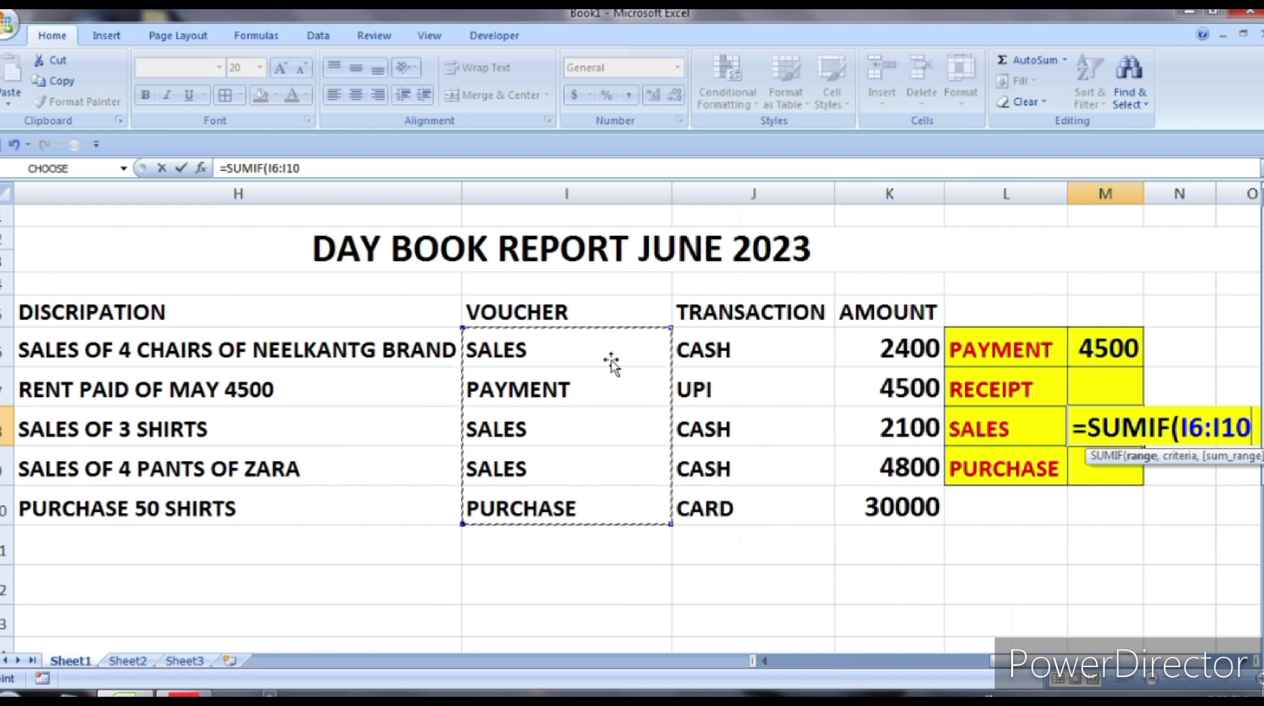
{"action": "type", "text": ","}
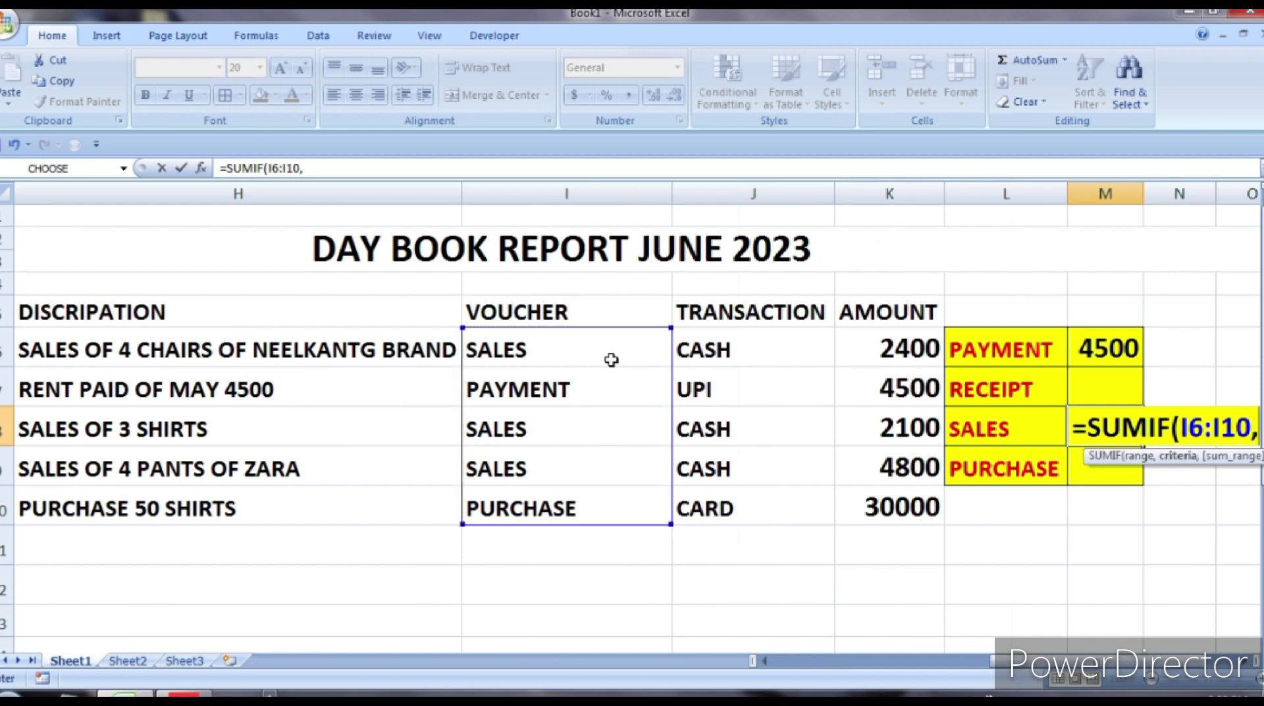
{"action": "key", "text": "Left"}
{"action": "key", "text": "Left"}
{"action": "key", "text": "Left"}
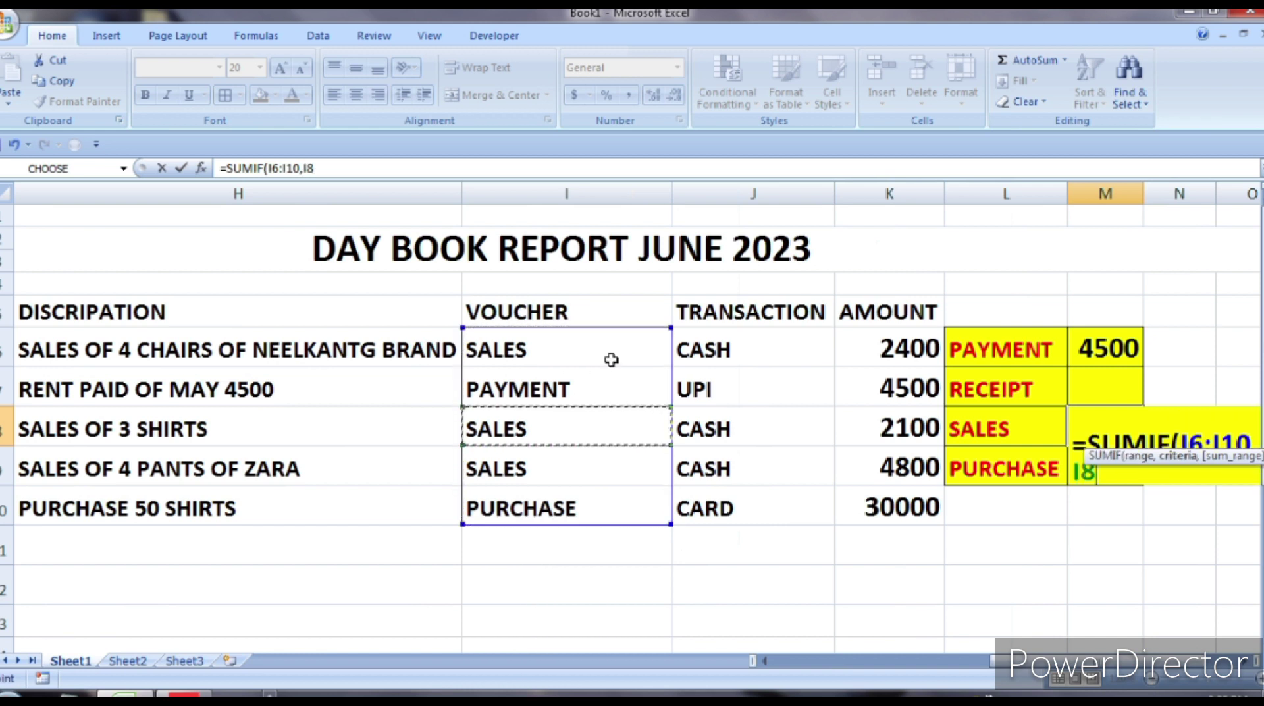
{"action": "type", "text": ","}
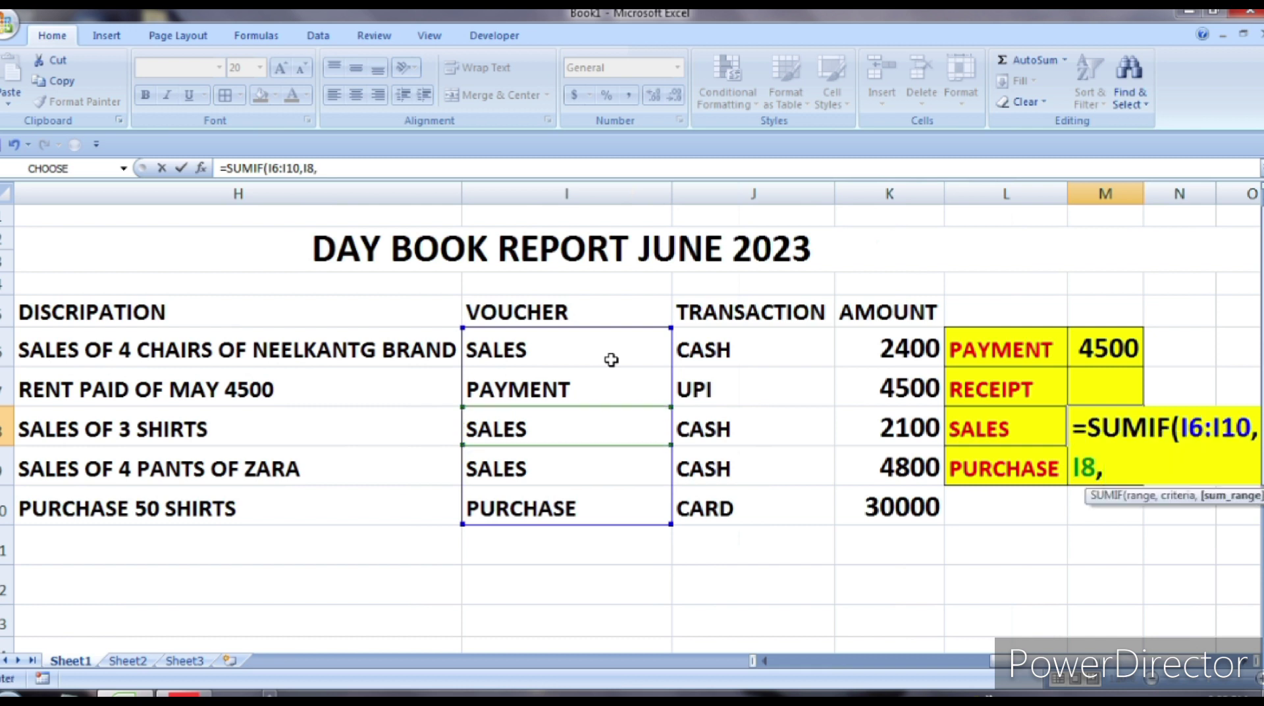
{"action": "key", "text": "Left"}
{"action": "key", "text": "Left"}
{"action": "key", "text": "Up"}
{"action": "key", "text": "Up"}
{"action": "key", "text": "shift+Down"}
{"action": "key", "text": "shift+Down"}
{"action": "key", "text": "shift+Down"}
{"action": "key", "text": "shift+Down"}
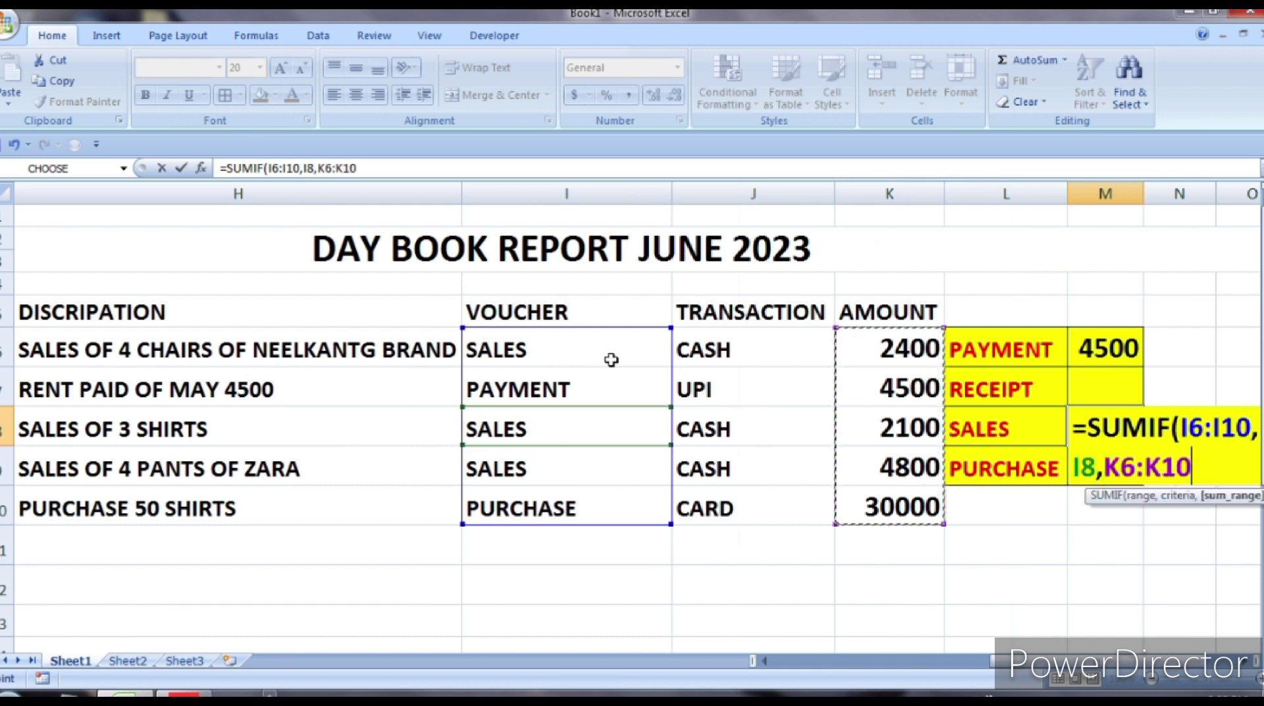
{"action": "type", "text": ")"}
{"action": "key", "text": "Return"}
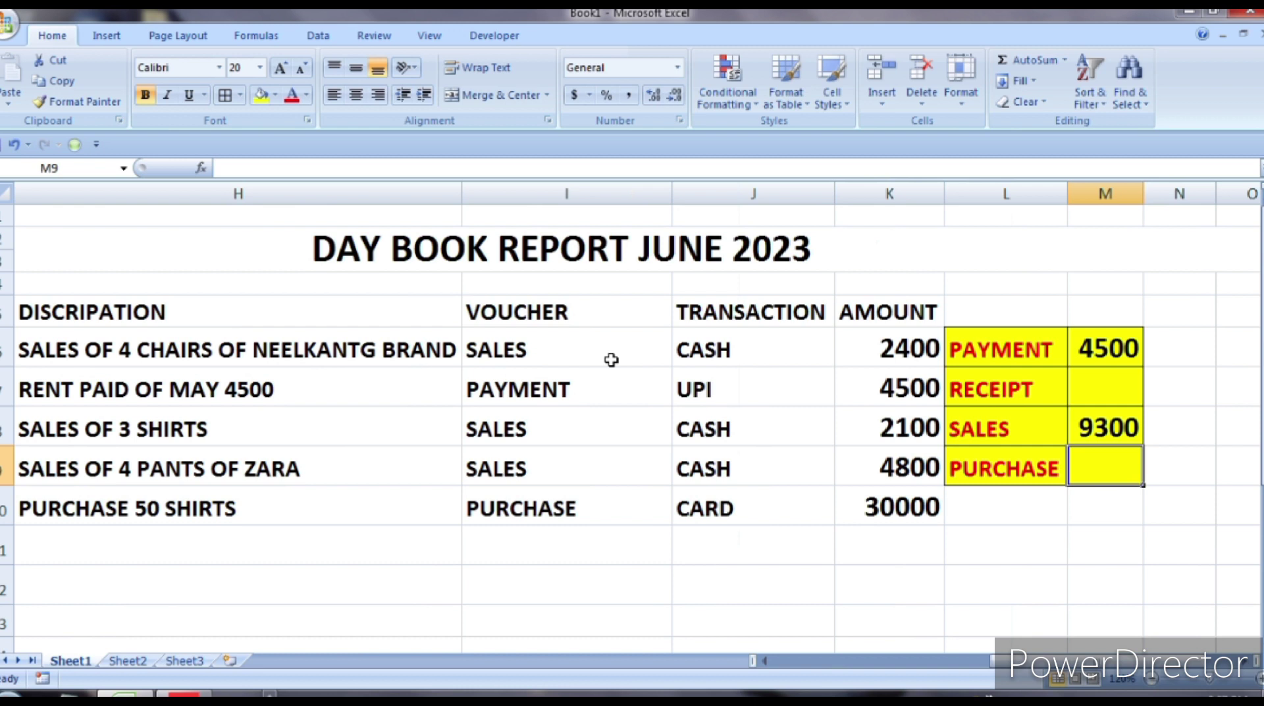
- In Purchase total cell M9, build =SUMIF(I6:I10,I10,K6:K10 without entering it yet
{"action": "type", "text": "=SU"}
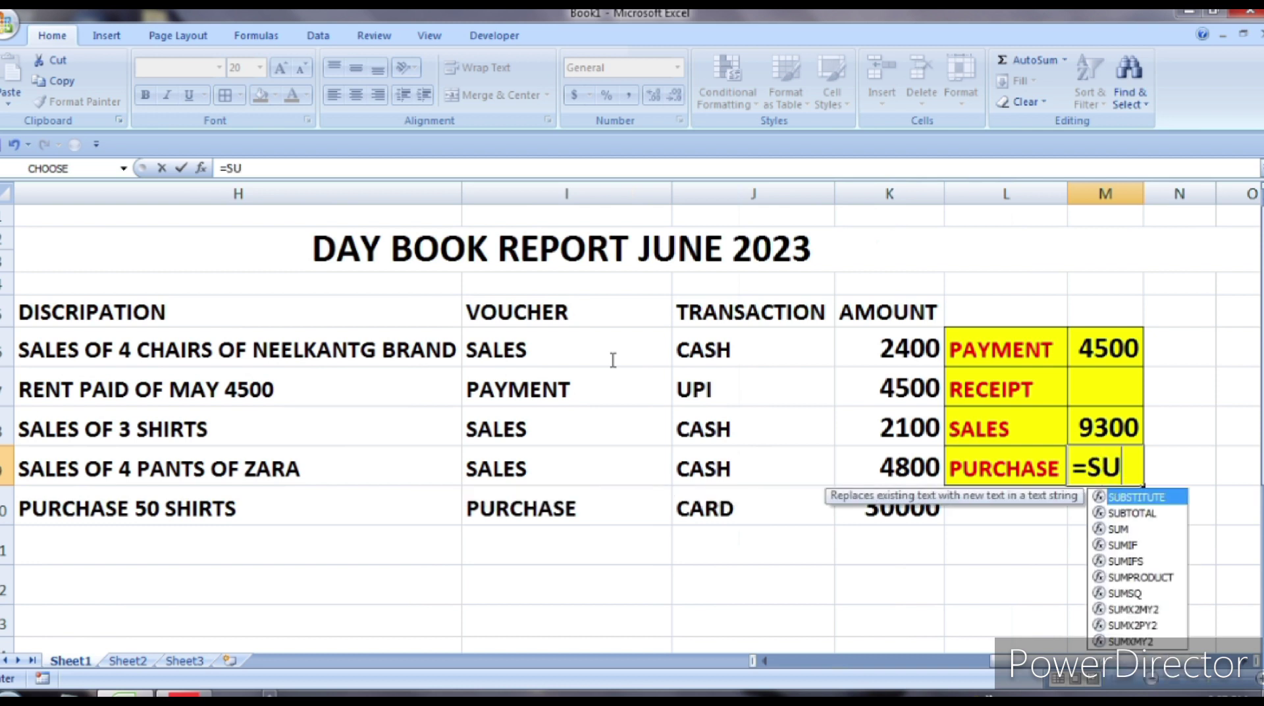
{"action": "type", "text": "MIFF"}
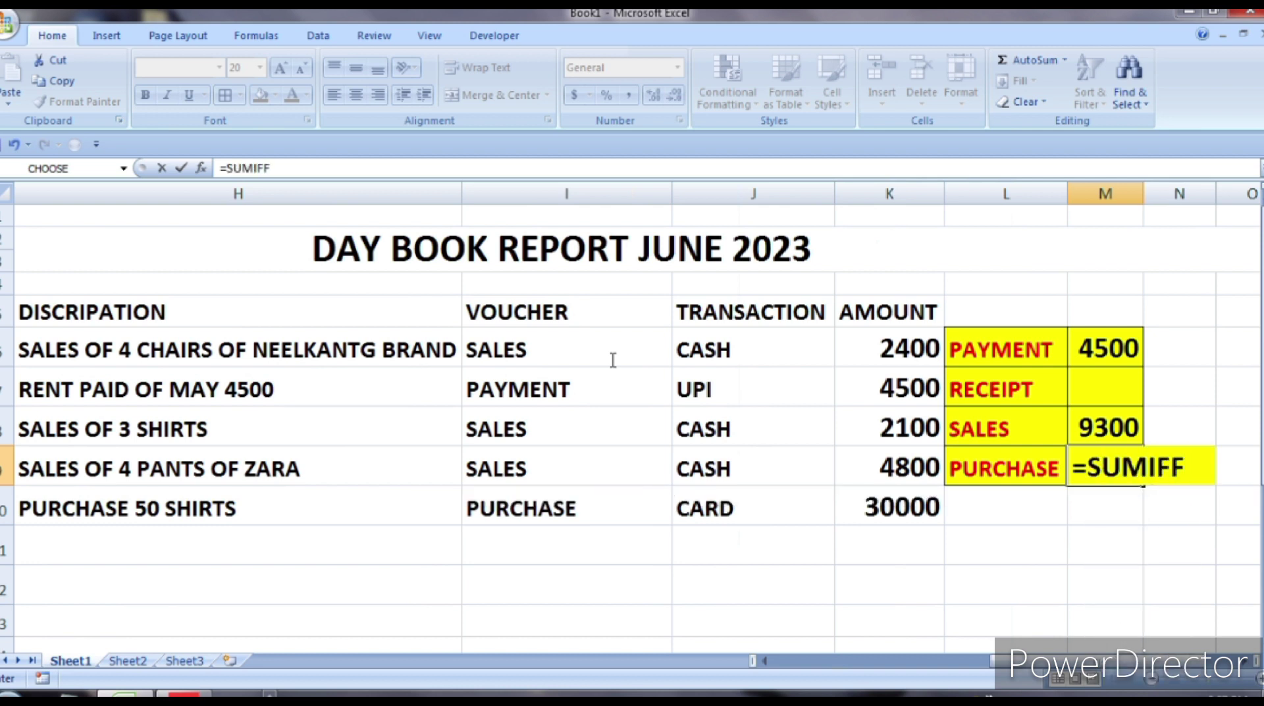
{"action": "key", "text": "BackSpace"}
{"action": "type", "text": "("}
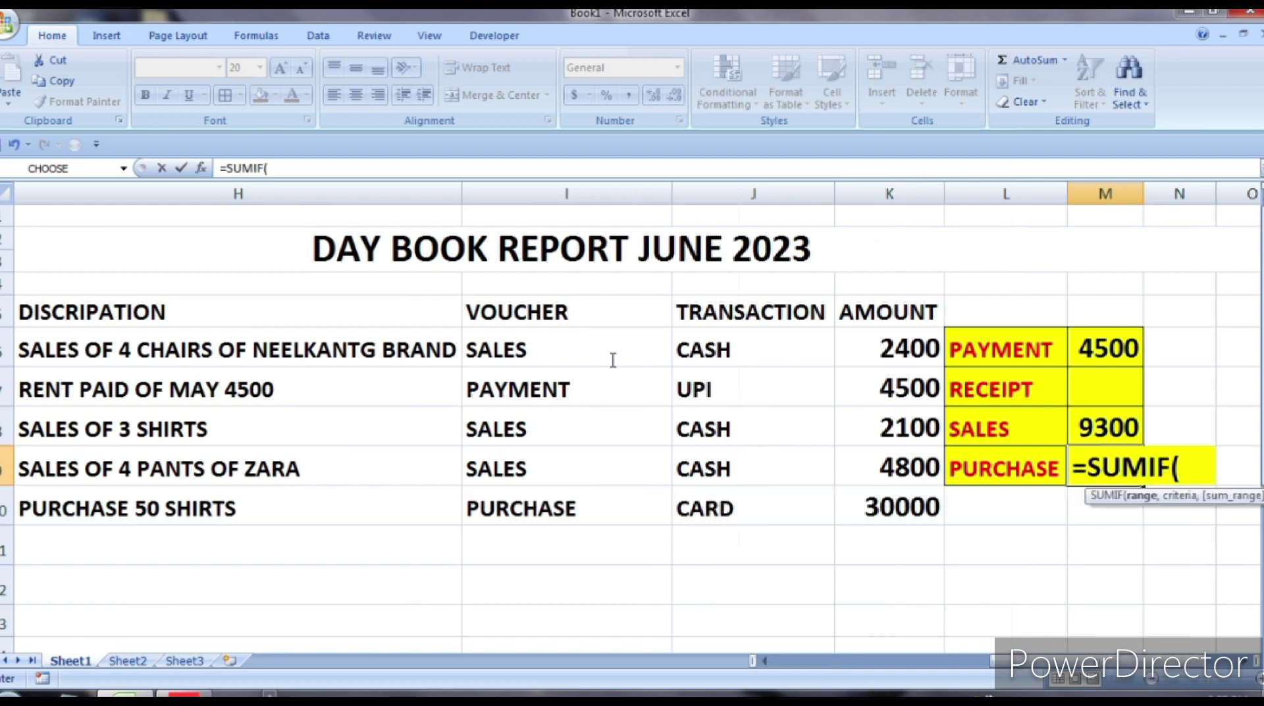
{"action": "left_click", "coordinate": [614, 360]}
{"action": "key", "text": "shift+Down"}
{"action": "key", "text": "shift+Down"}
{"action": "key", "text": "shift+Down"}
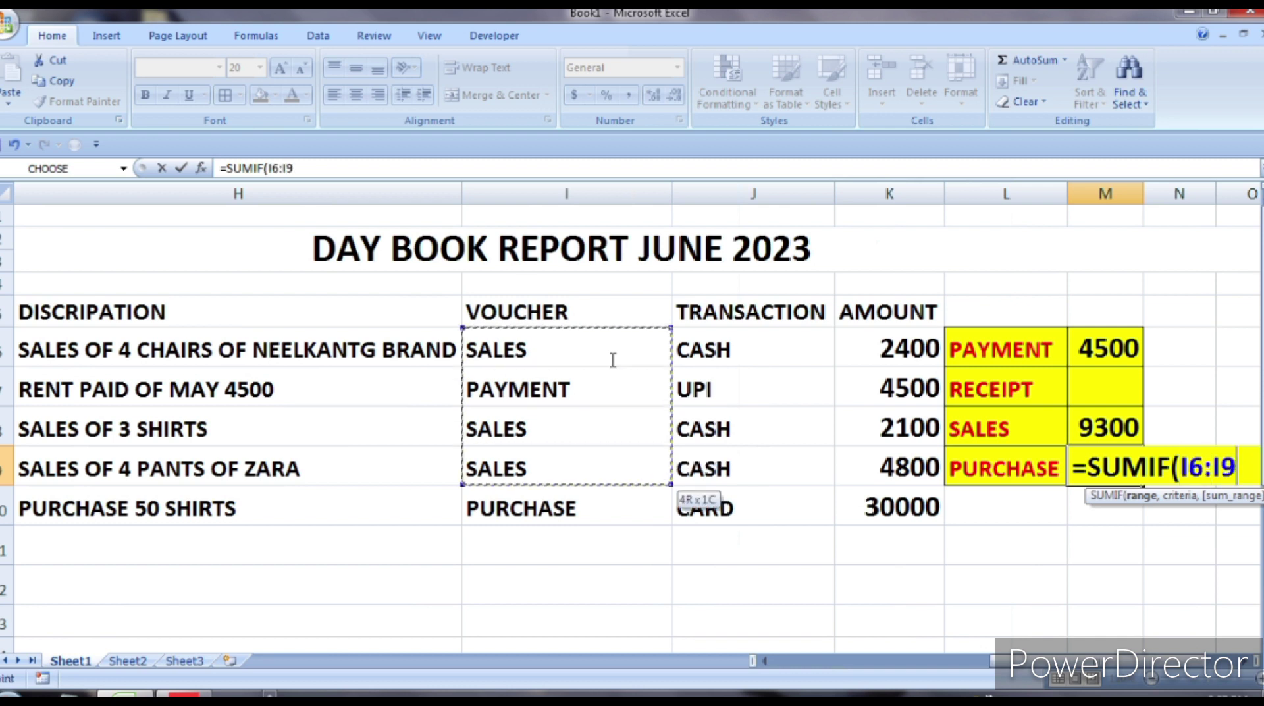
{"action": "key", "text": "shift+Down"}
{"action": "type", "text": ","}
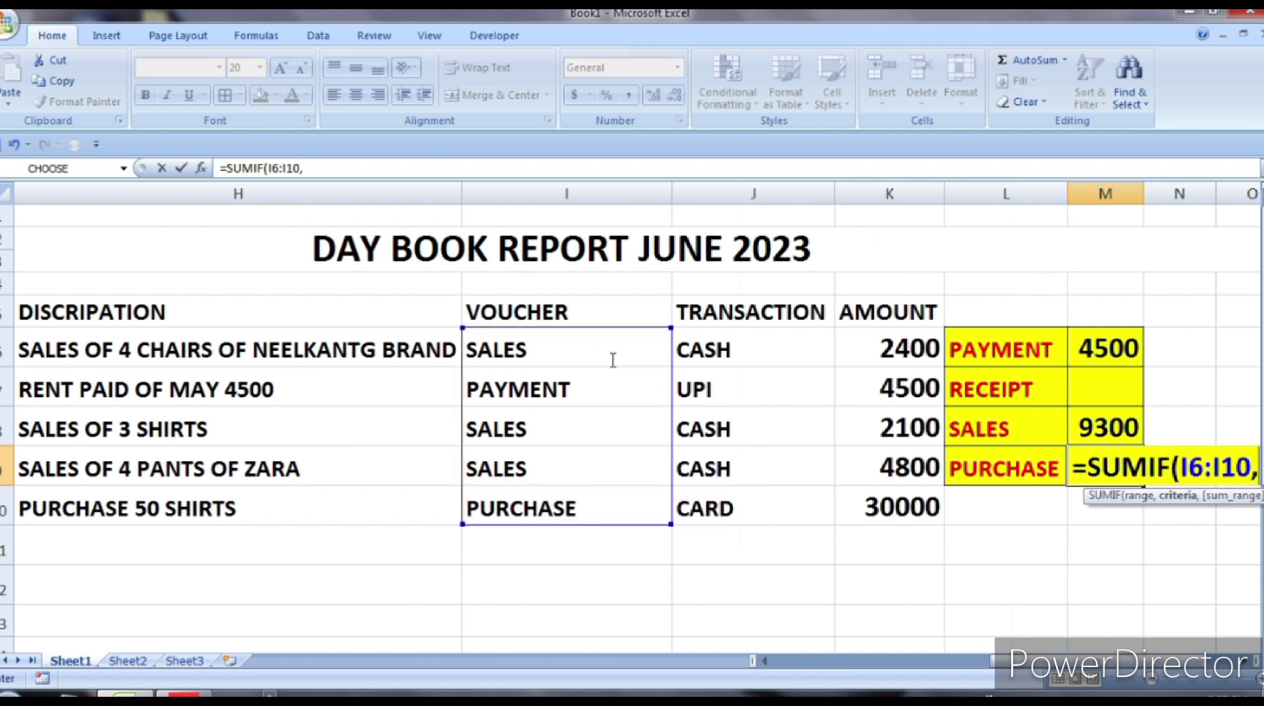
{"action": "type", "text": "I10"}
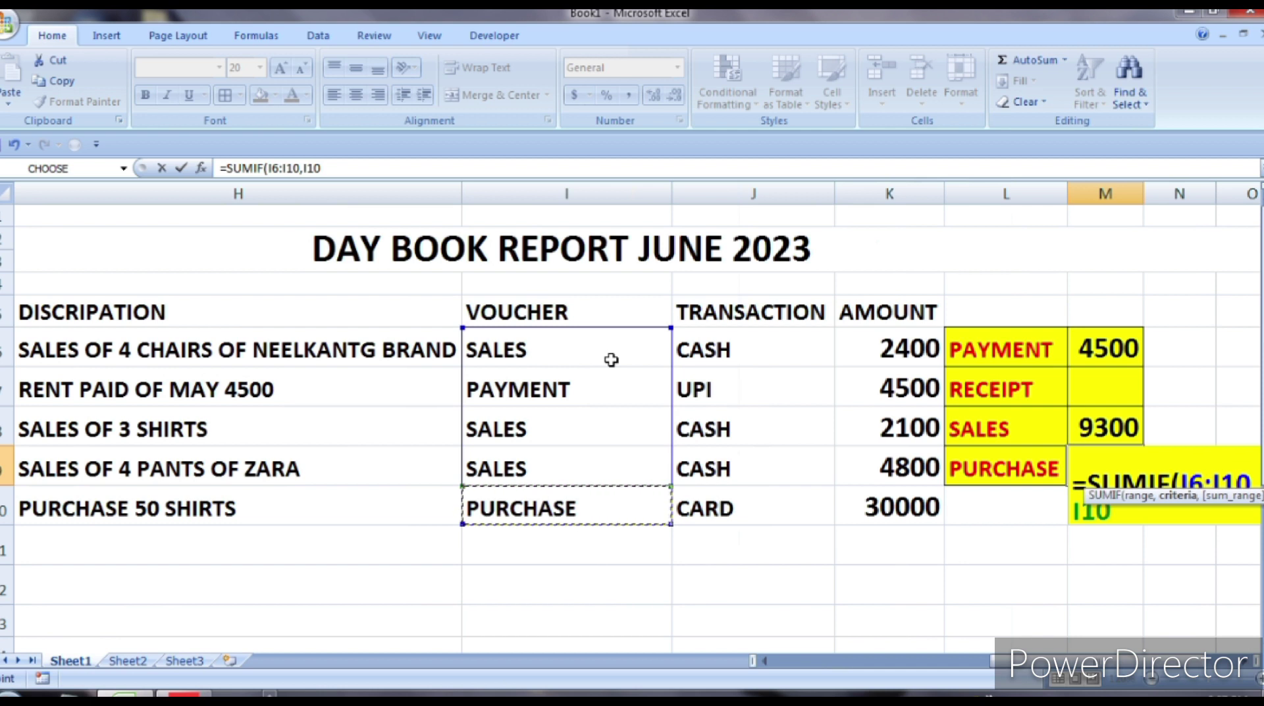
{"action": "type", "text": ","}
{"action": "key", "text": "Left"}
{"action": "key", "text": "Left"}
{"action": "key", "text": "Up"}
{"action": "key", "text": "Up"}
{"action": "key", "text": "Up"}
{"action": "key", "text": "shift+Down"}
{"action": "key", "text": "shift+Down"}
{"action": "key", "text": "shift+Down"}
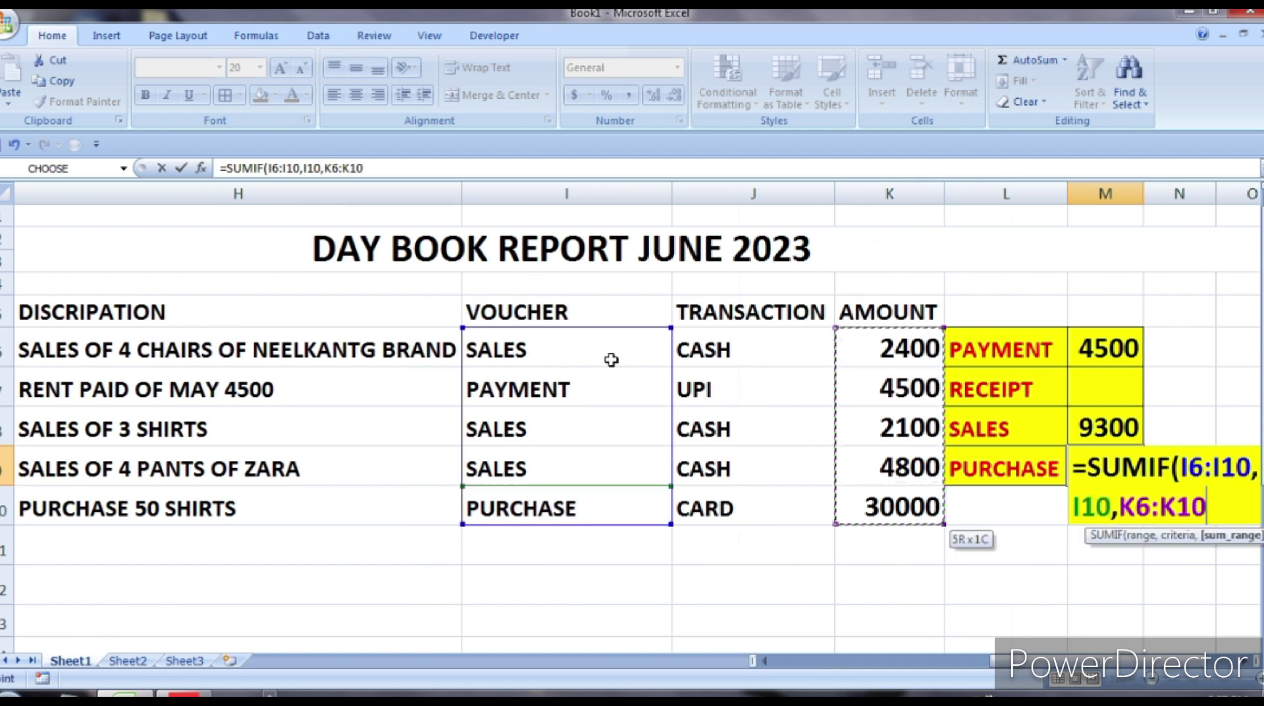